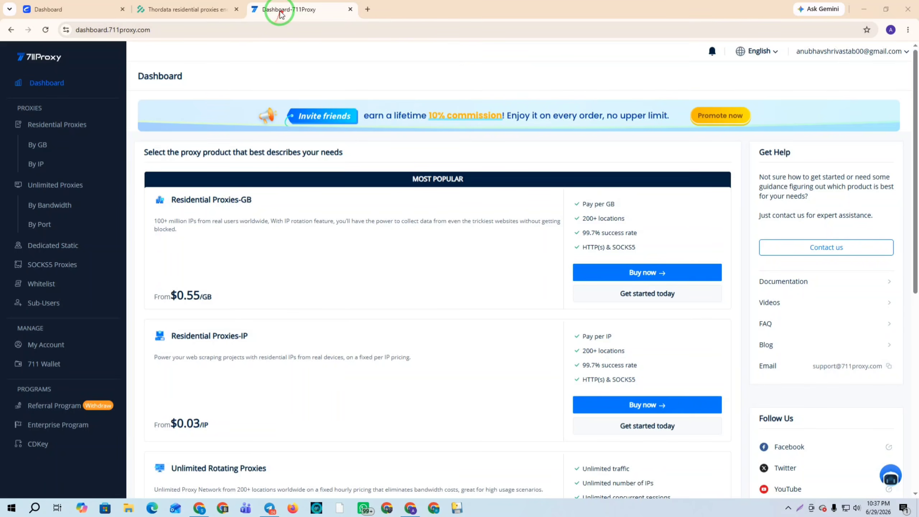
# Look over the 711Proxy dashboard product cards, then bring up the Telegram proxy-seller channel.
pyautogui.scroll(-5, 322, 188)
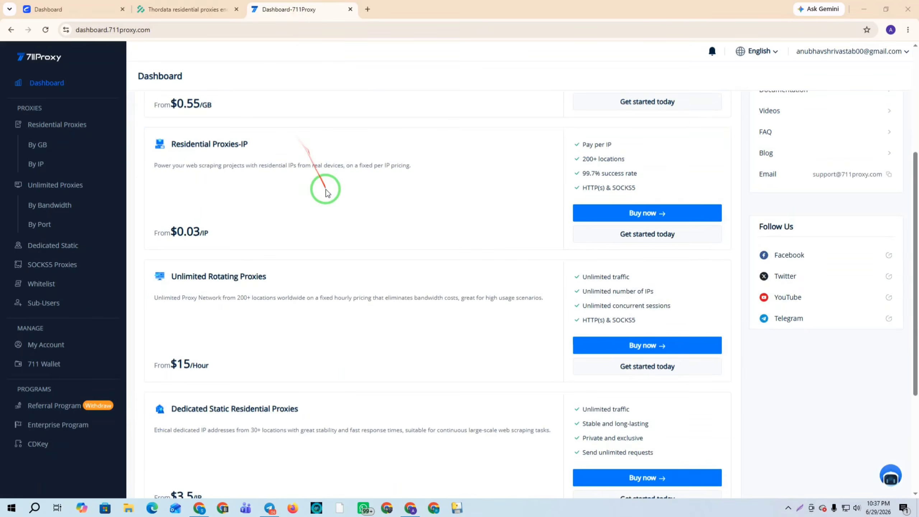
pyautogui.scroll(5, 322, 188)
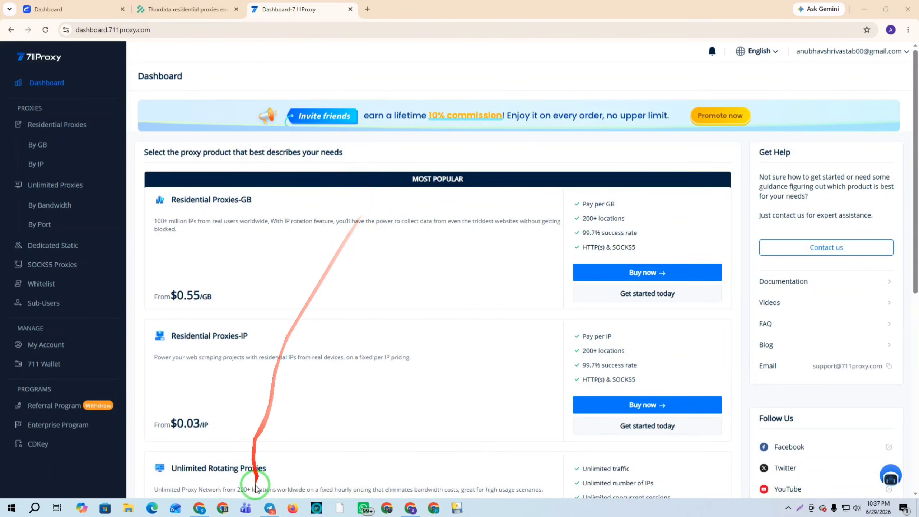
pyautogui.click(270, 508)
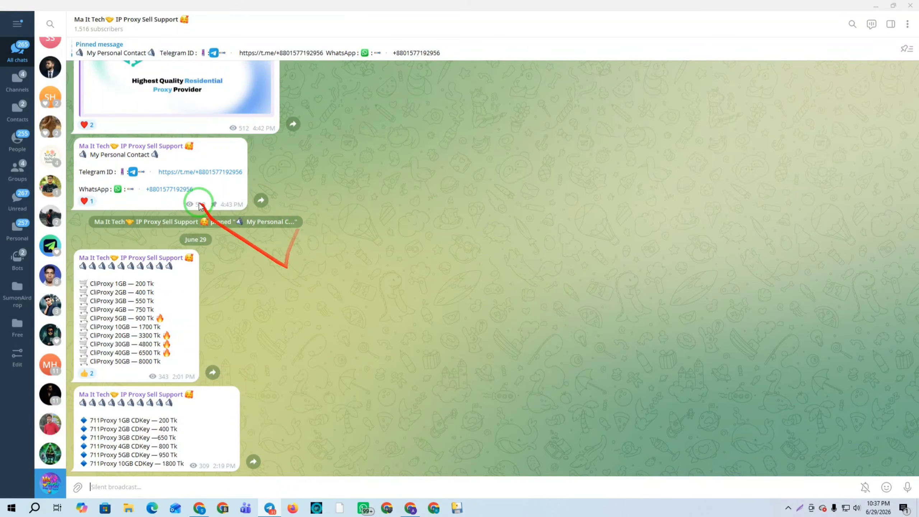
# Browse the Ma It Tech channel's CDKey price posts, then minimize Telegram to return to 711Proxy.
pyautogui.scroll(5, 206, 264)
pyautogui.scroll(7, 240, 208)
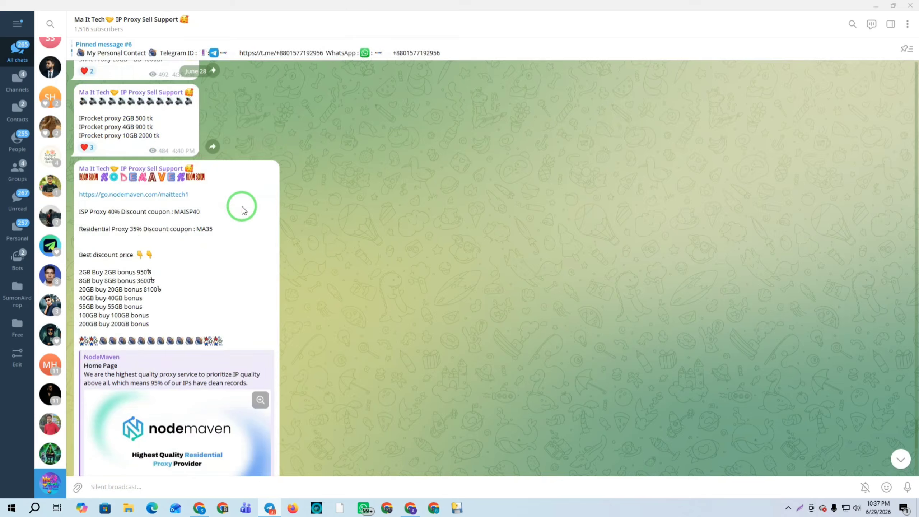
pyautogui.scroll(-3, 269, 192)
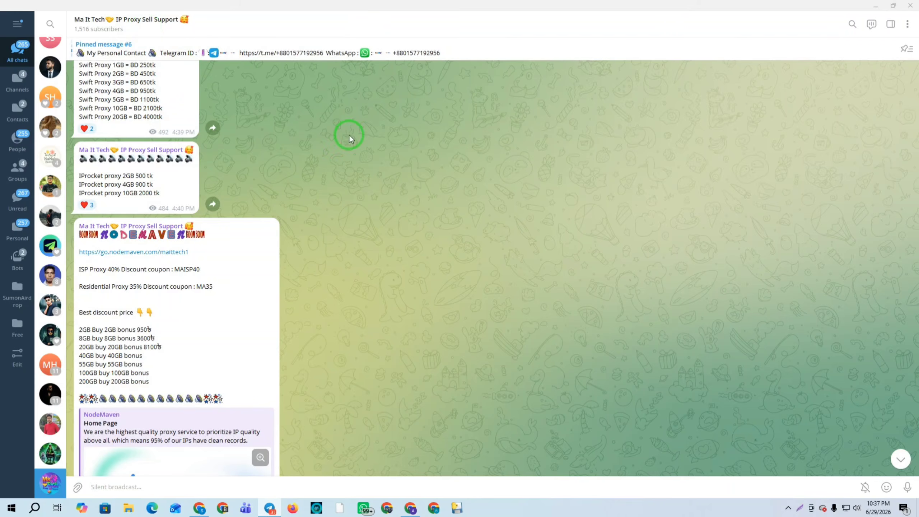
pyautogui.scroll(-10, 418, 217)
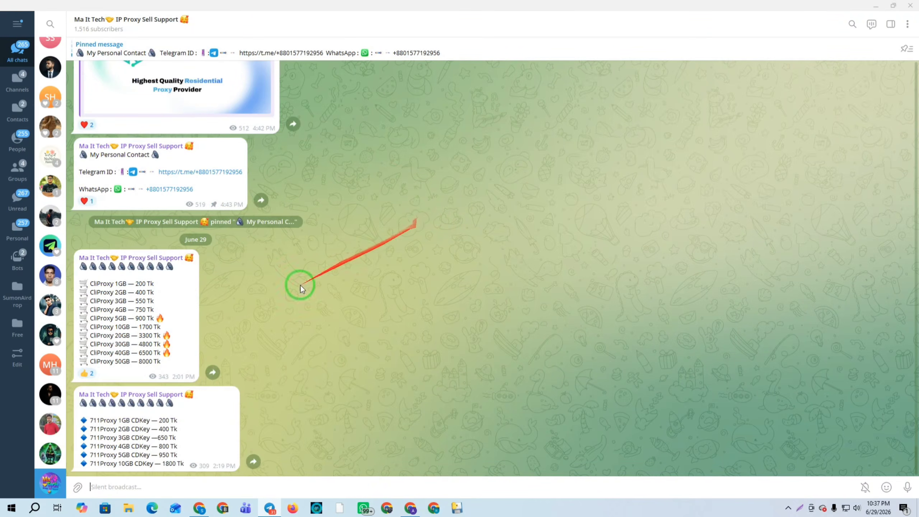
pyautogui.click(877, 6)
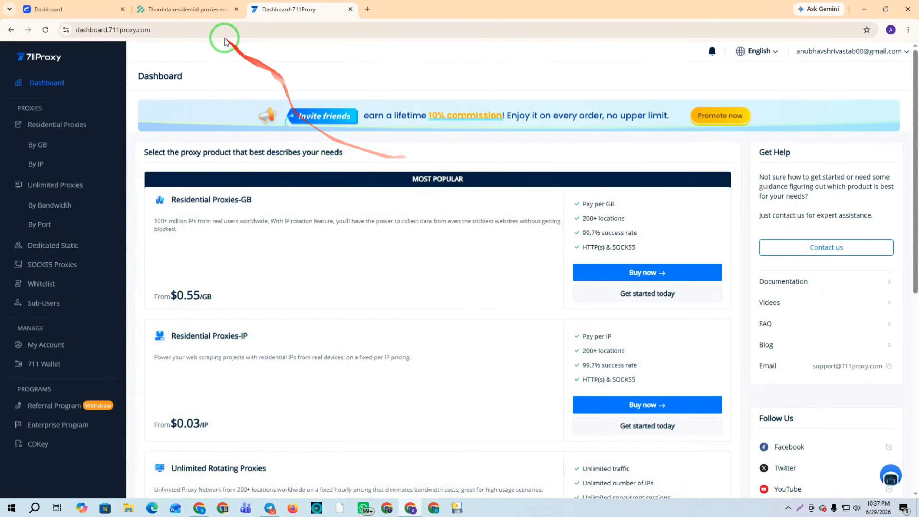
pyautogui.click(183, 9)
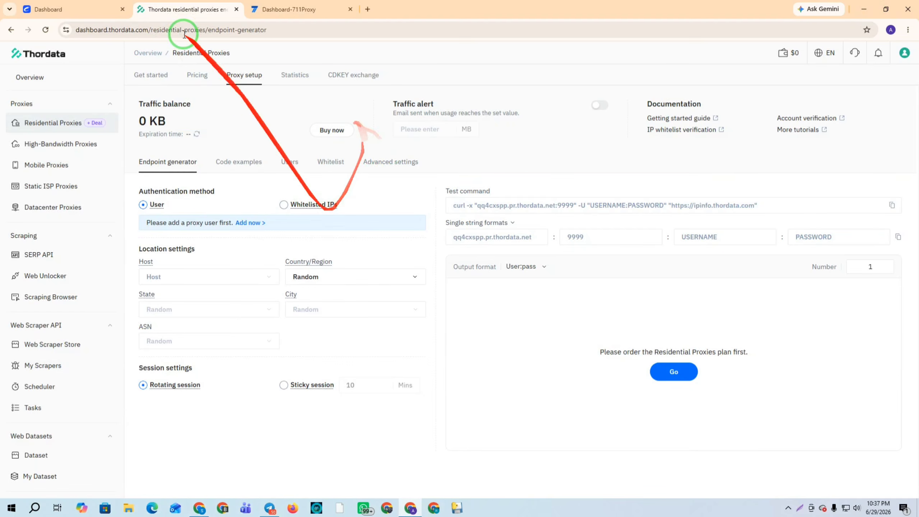
pyautogui.click(60, 9)
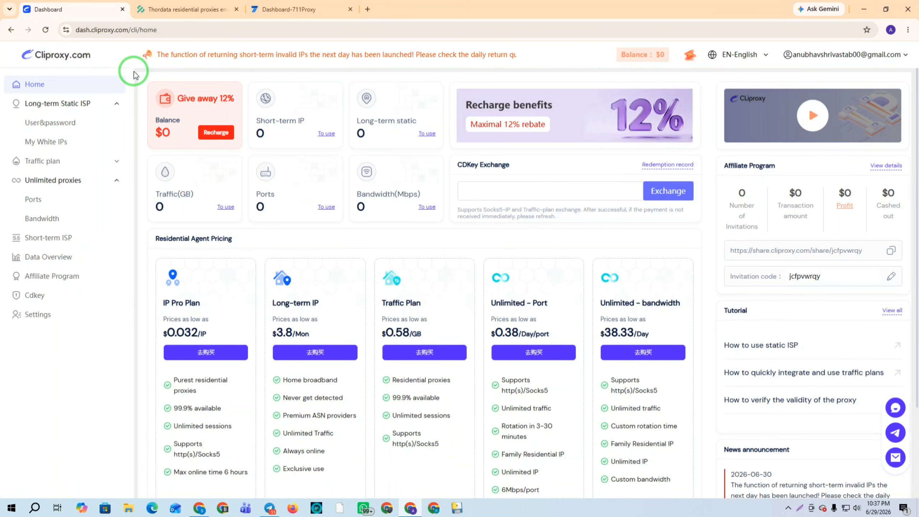
pyautogui.click(195, 9)
pyautogui.click(297, 9)
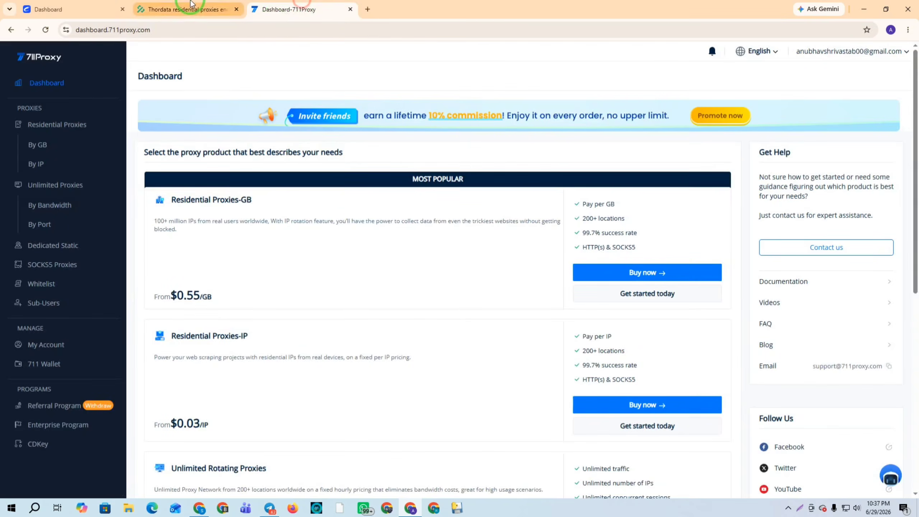
pyautogui.click(73, 9)
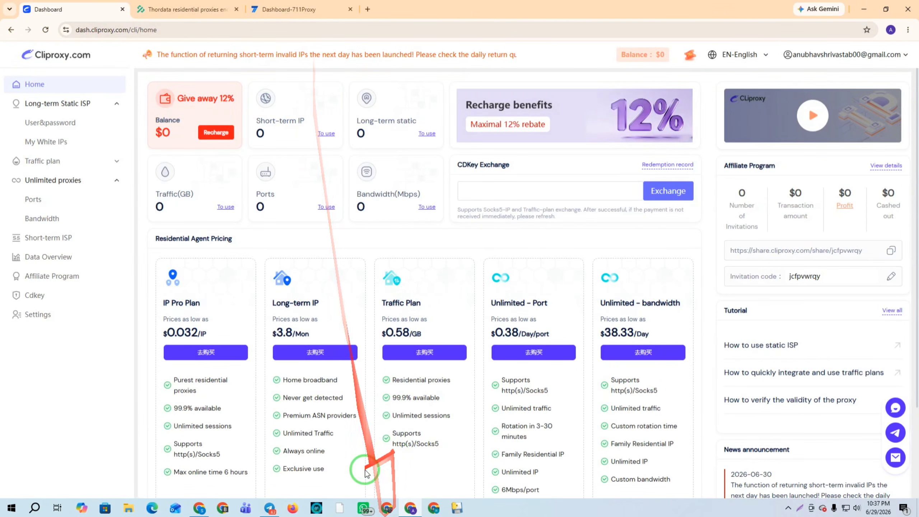
pyautogui.click(269, 509)
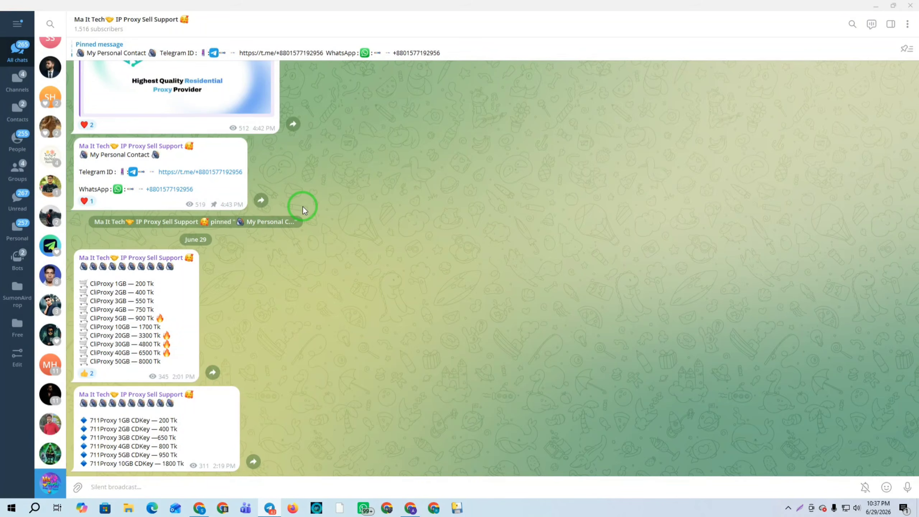
pyautogui.click(411, 508)
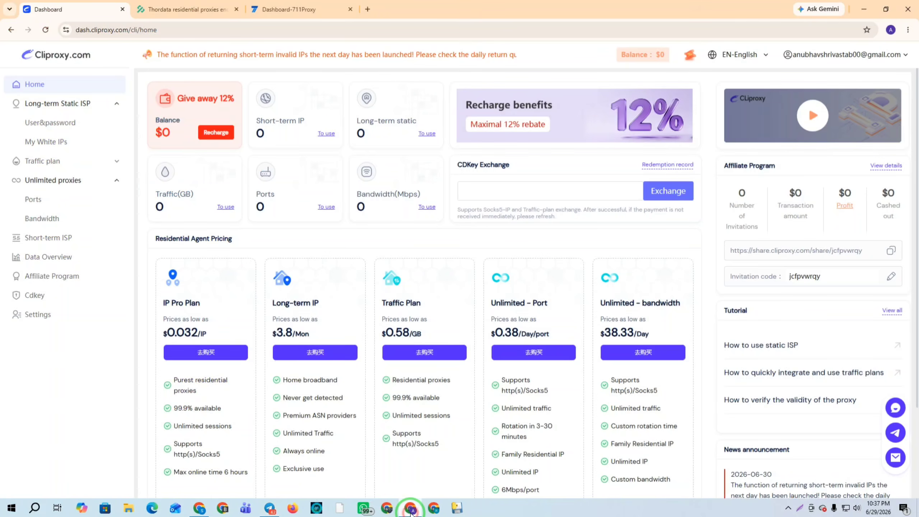
pyautogui.click(218, 9)
pyautogui.click(300, 8)
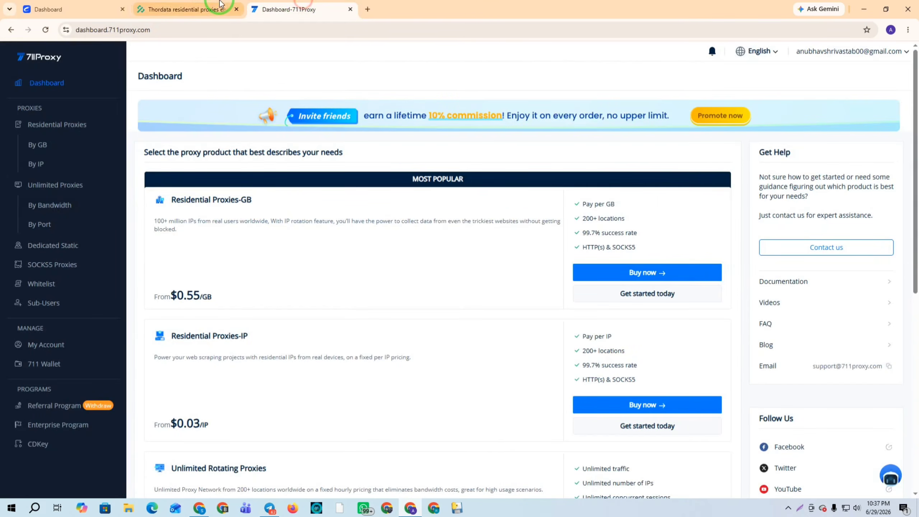
pyautogui.click(220, 7)
pyautogui.click(72, 9)
pyautogui.click(385, 137)
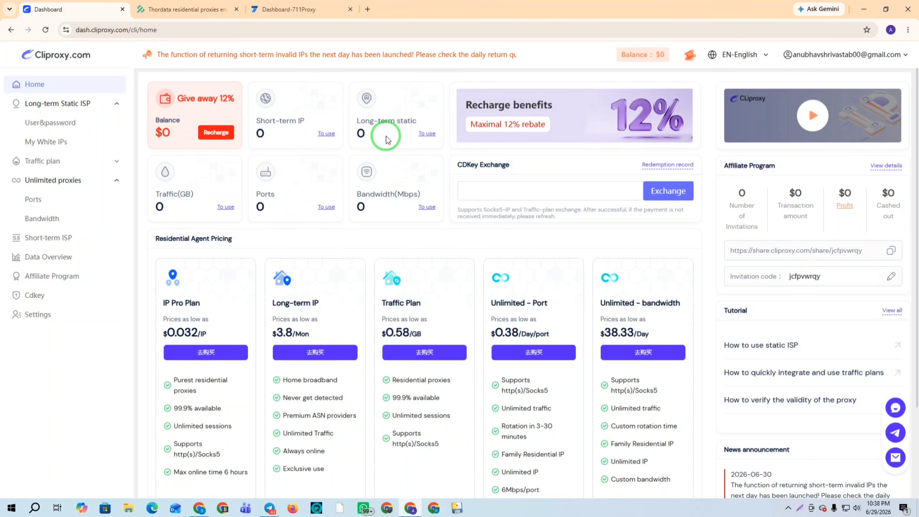
pyautogui.click(285, 5)
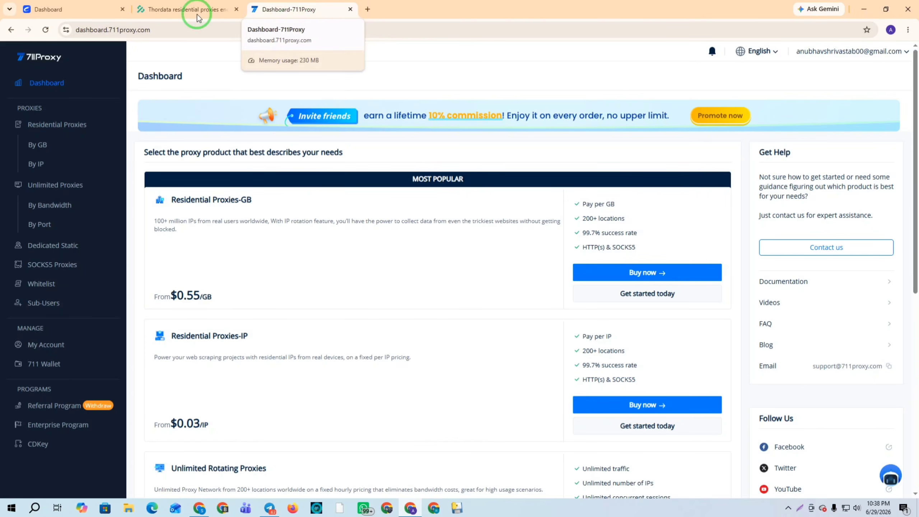
# Copy the Referral Program link and confirm it opens the prefilled sign-up form in another Chrome profile.
pyautogui.click(22, 405)
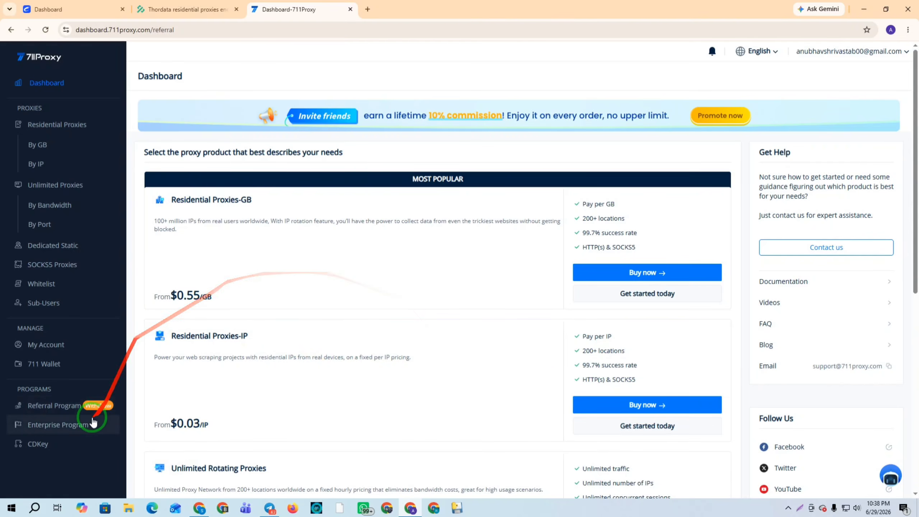
pyautogui.click(695, 145)
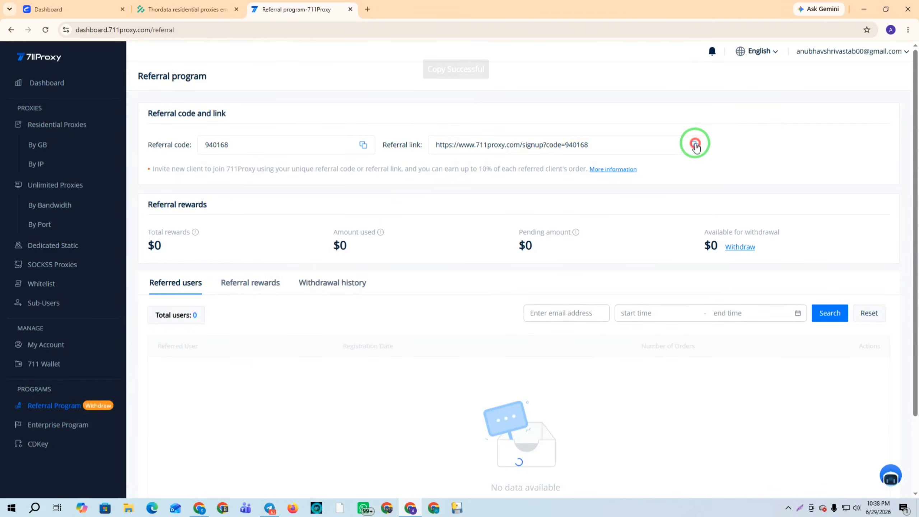
pyautogui.click(434, 508)
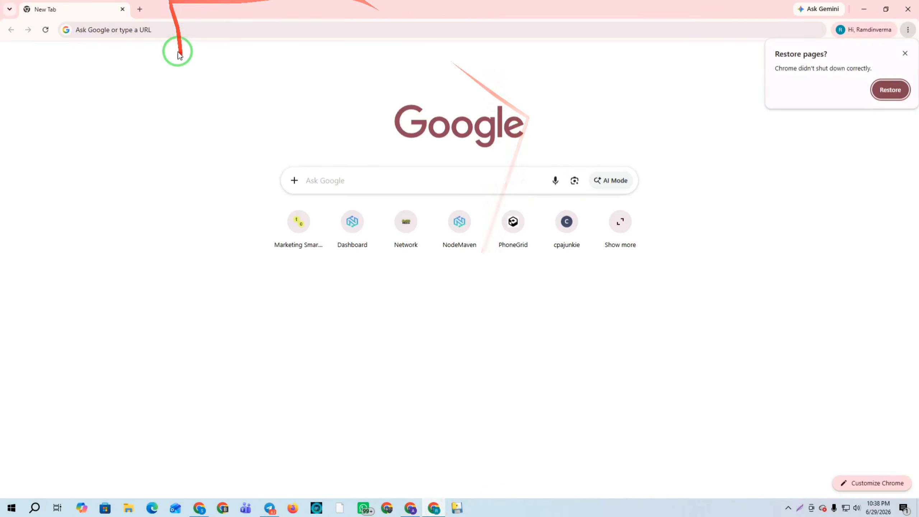
pyautogui.click(905, 54)
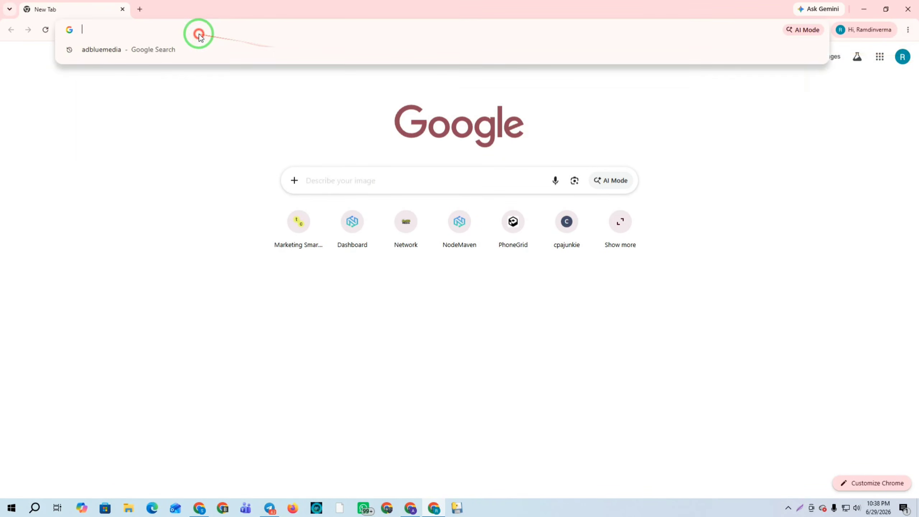
pyautogui.click(199, 33)
pyautogui.hotkey('ctrl', 'v')
pyautogui.press('Return')
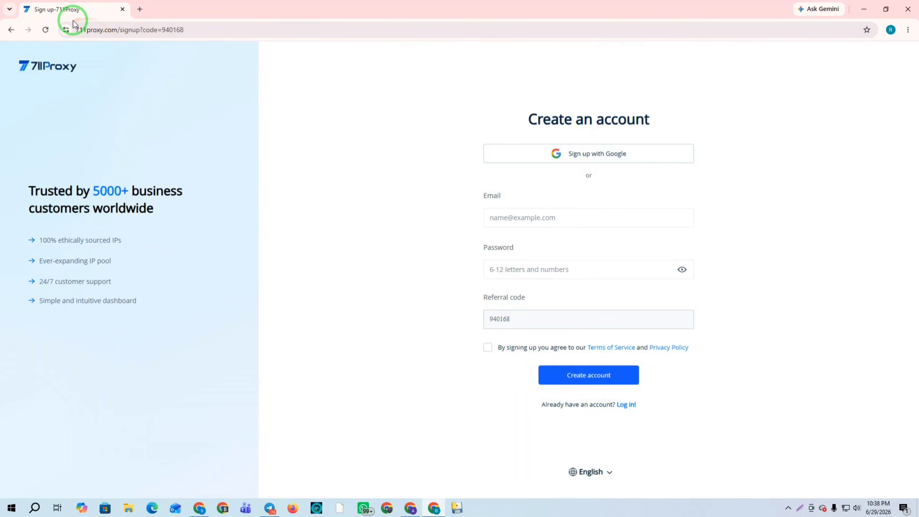
pyautogui.click(907, 9)
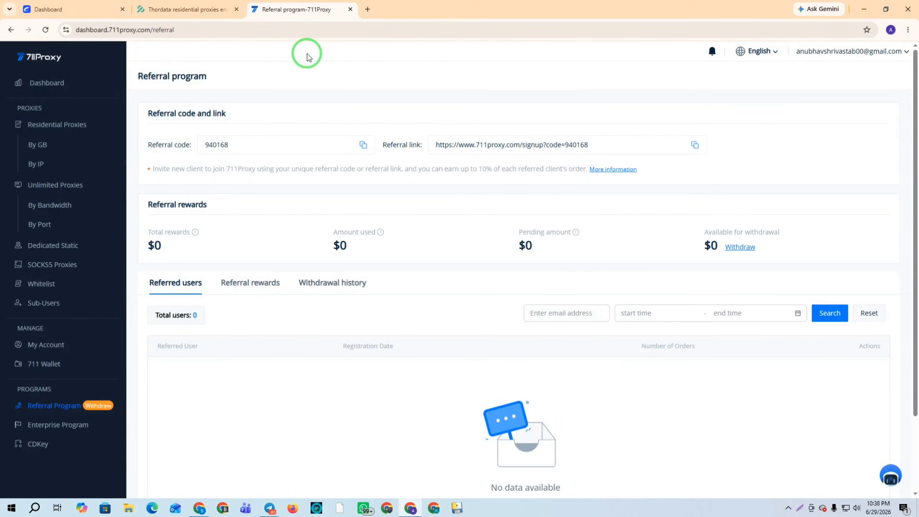
pyautogui.click(270, 508)
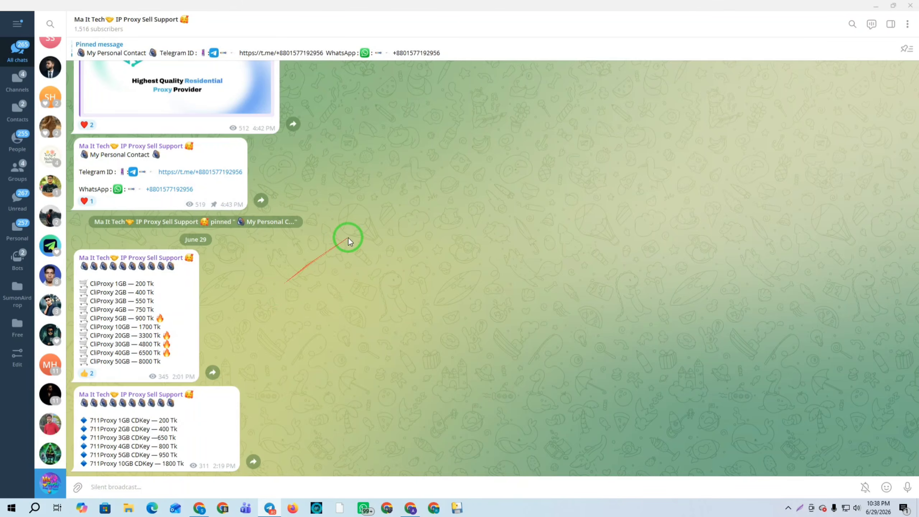
pyautogui.click(282, 53)
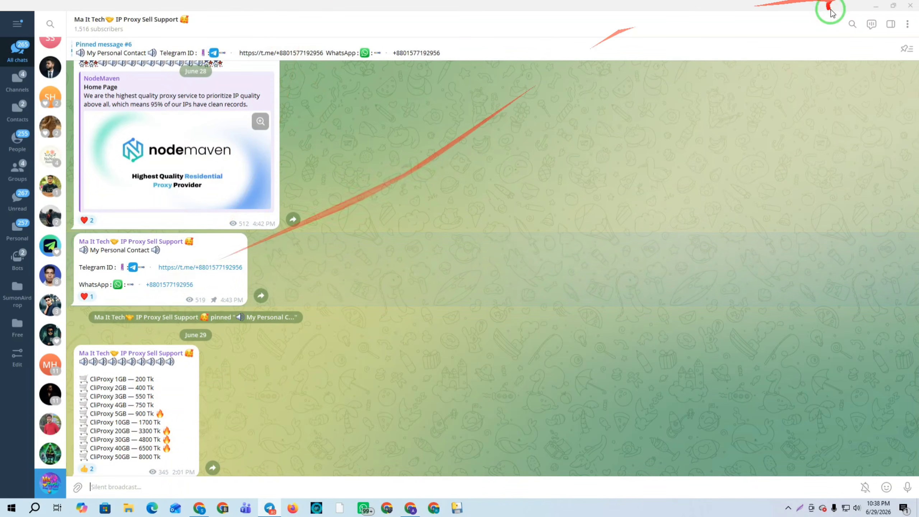
pyautogui.click(876, 6)
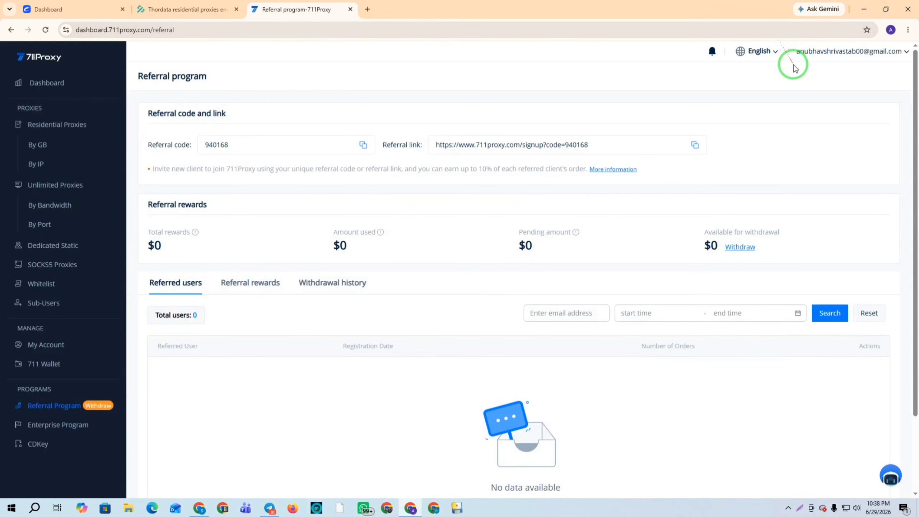
pyautogui.click(270, 507)
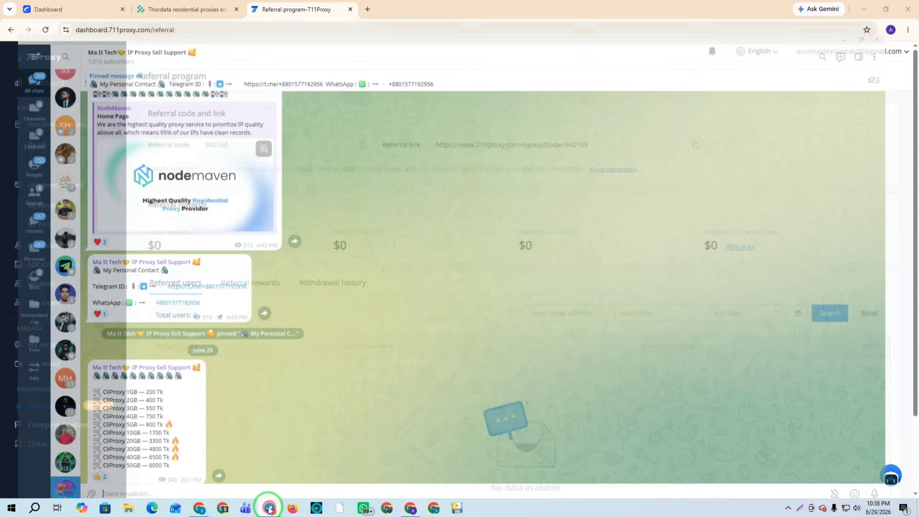
pyautogui.click(270, 507)
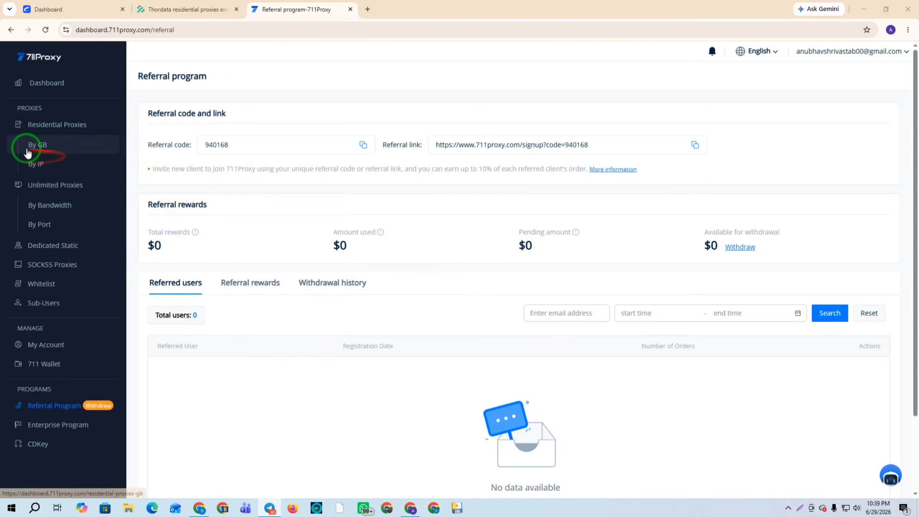
# On the Residential Proxies by GB page, redeem the pasted CDKey and refresh to show 1000.00 MB.
pyautogui.click(51, 149)
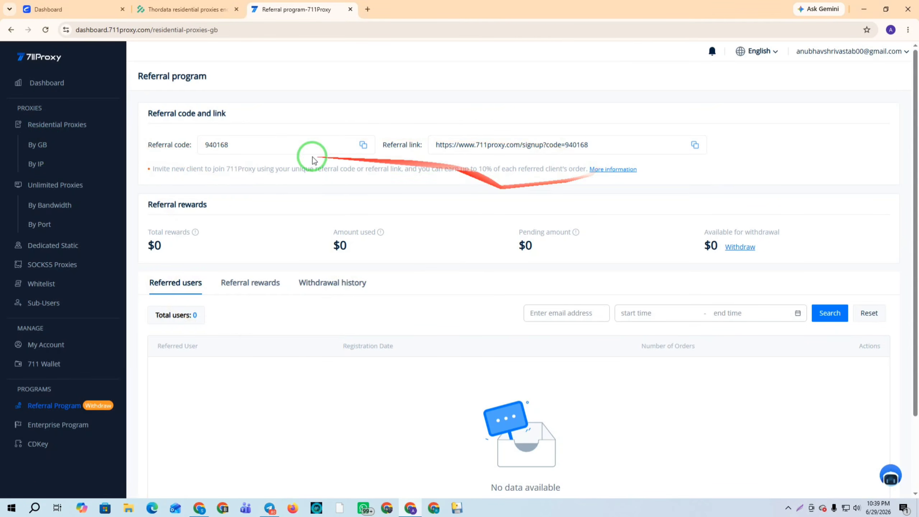
pyautogui.click(51, 145)
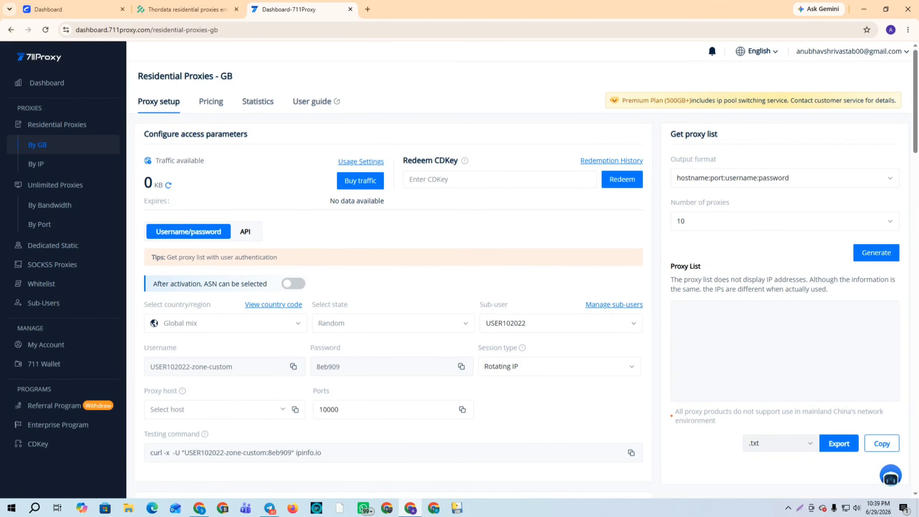
pyautogui.hotkey('alt', 'Tab')
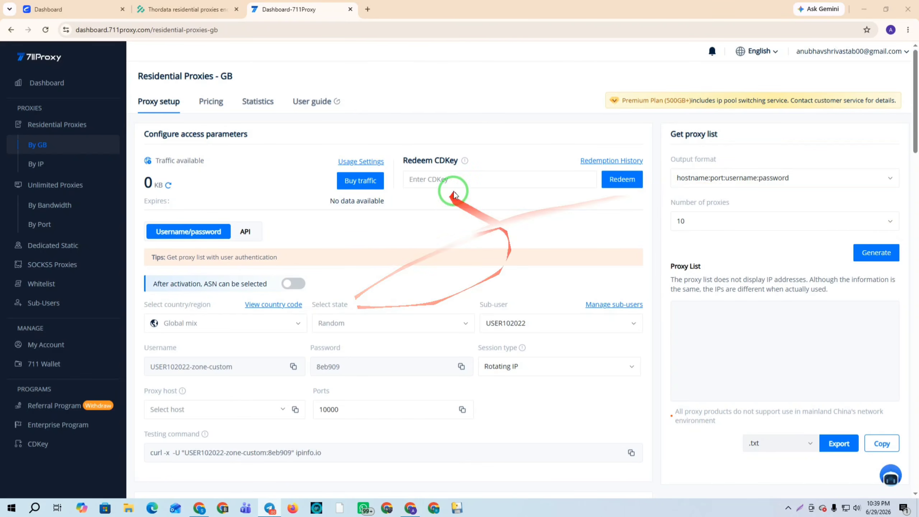
pyautogui.click(444, 179)
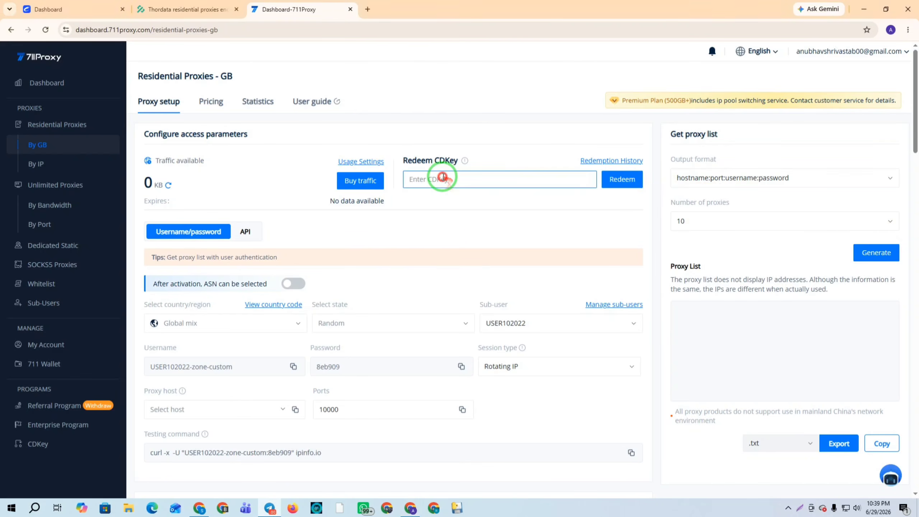
pyautogui.click(622, 184)
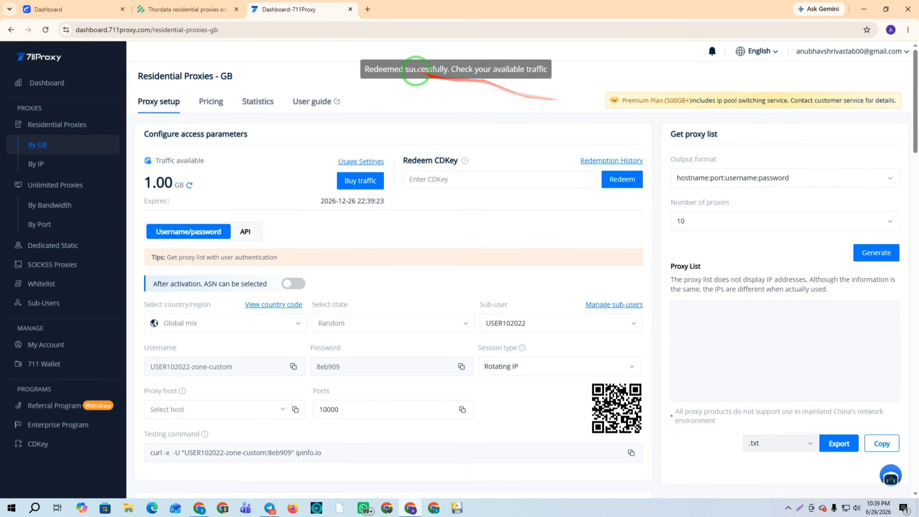
pyautogui.moveTo(543, 72); pyautogui.dragTo(528, 111)
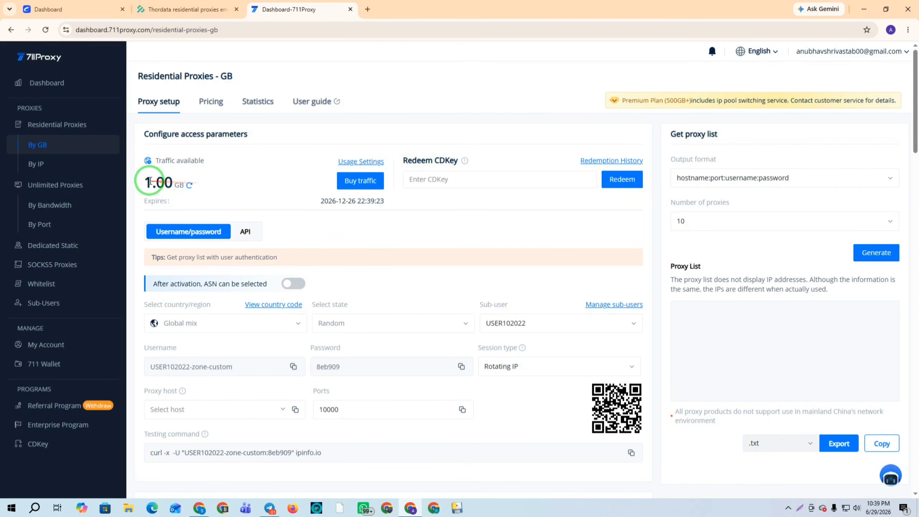
pyautogui.click(190, 185)
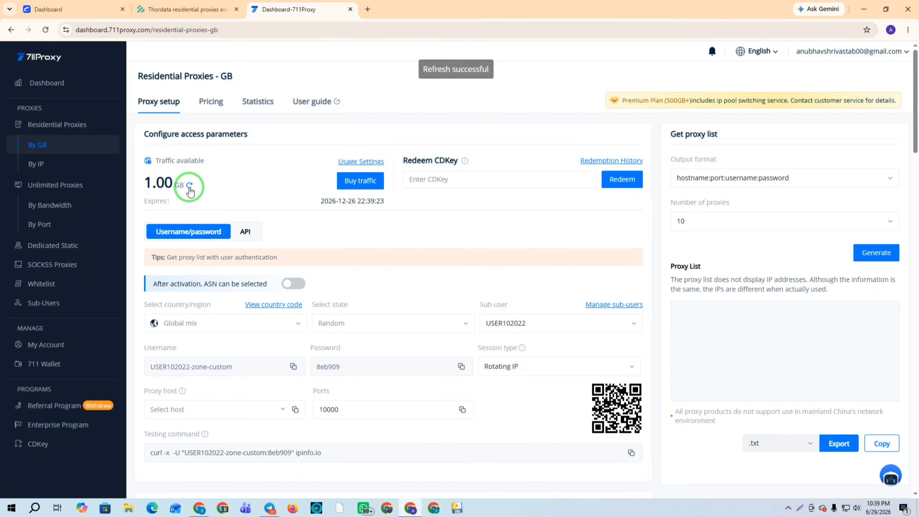
pyautogui.click(518, 184)
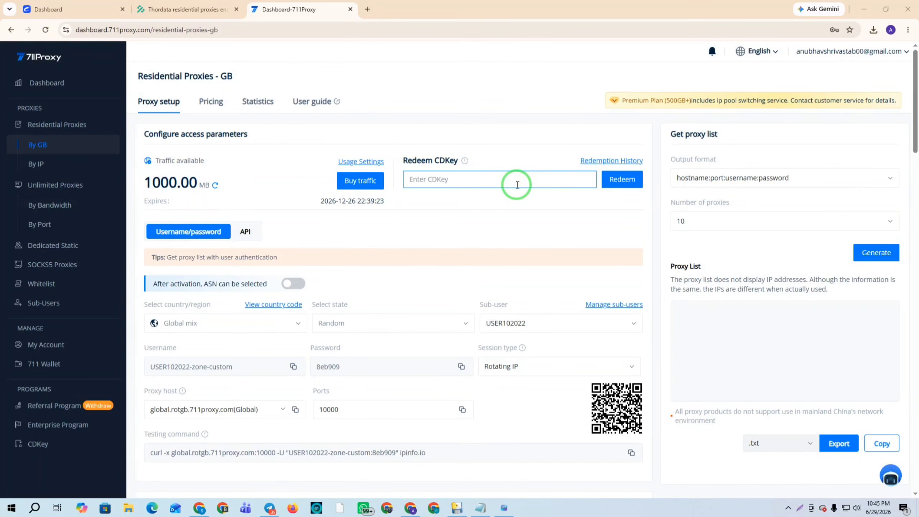
# Open Manage sub-users and reveal the master user's password in its Edit dialog.
pyautogui.scroll(-2, 329, 322)
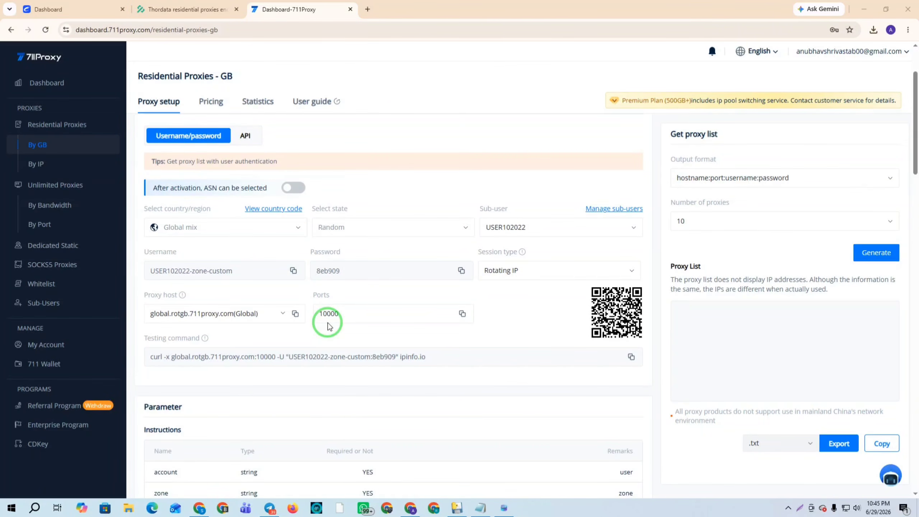
pyautogui.scroll(1, 330, 297)
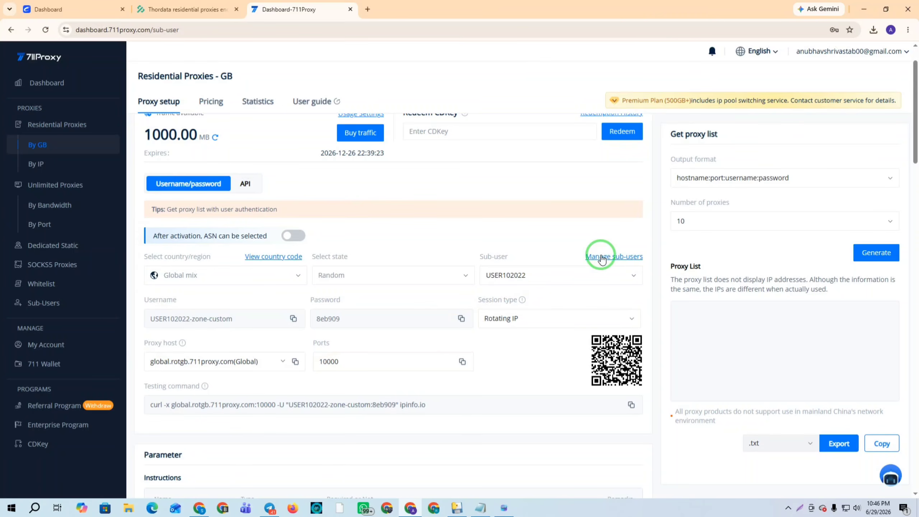
pyautogui.click(602, 257)
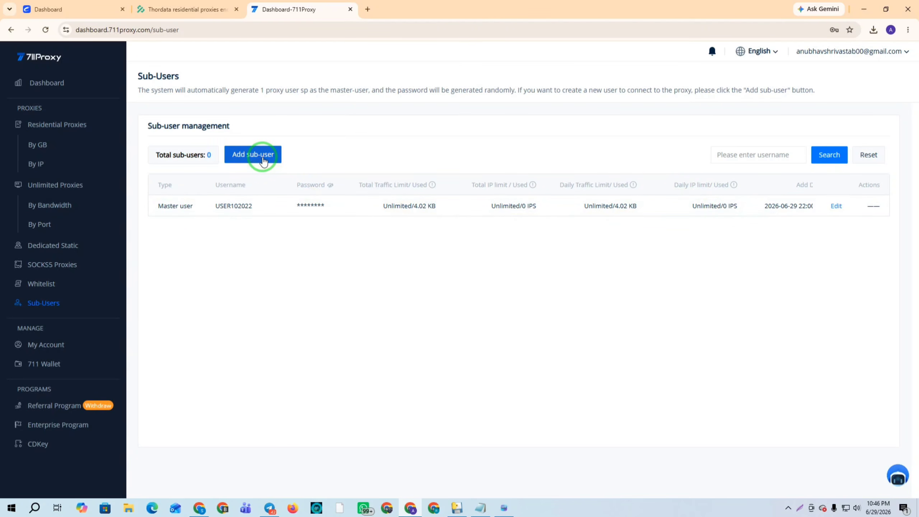
pyautogui.click(836, 206)
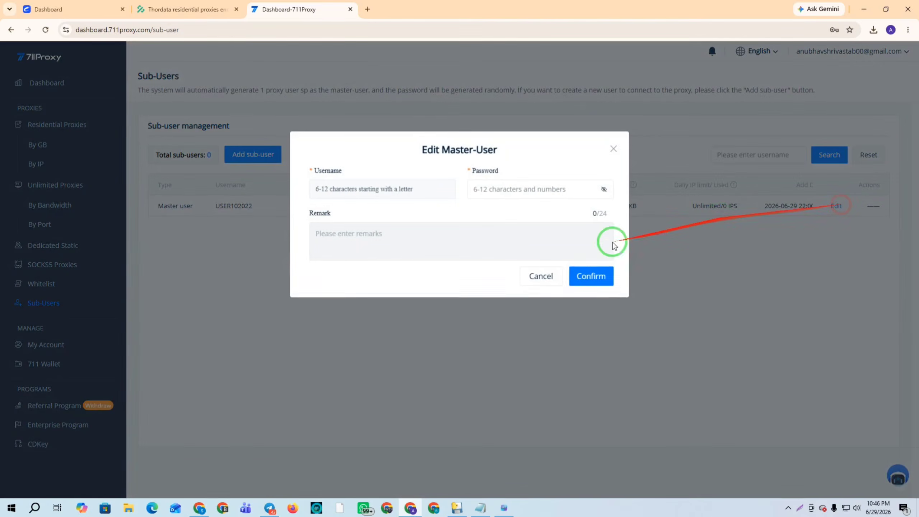
pyautogui.click(603, 189)
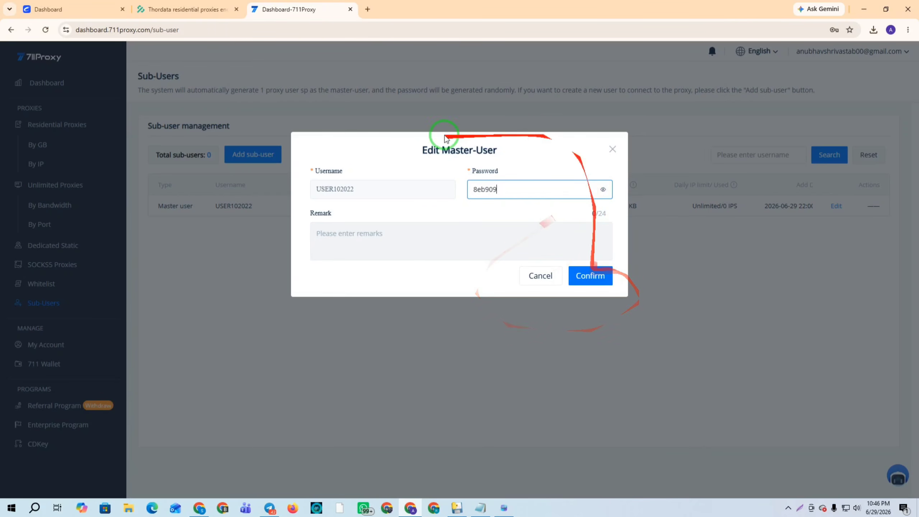
pyautogui.click(602, 190)
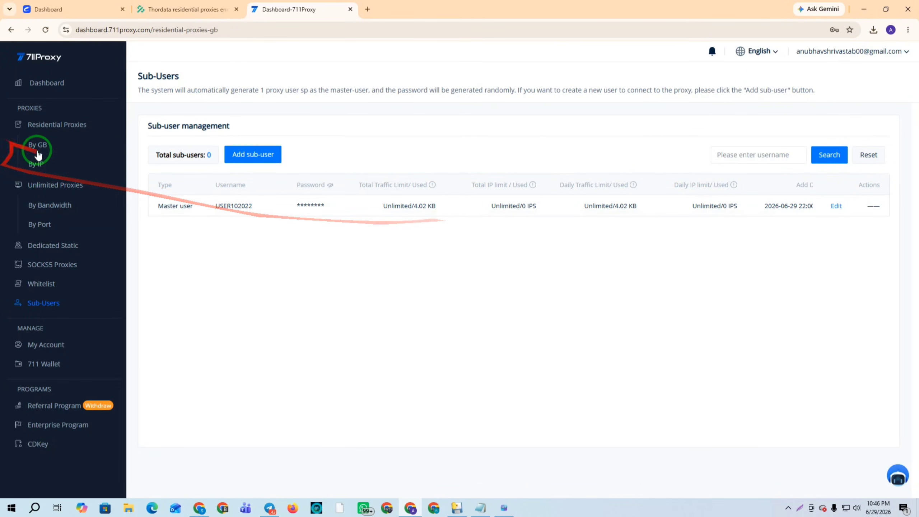
# In the By GB setup, select United States of America as the proxy country.
pyautogui.click(52, 149)
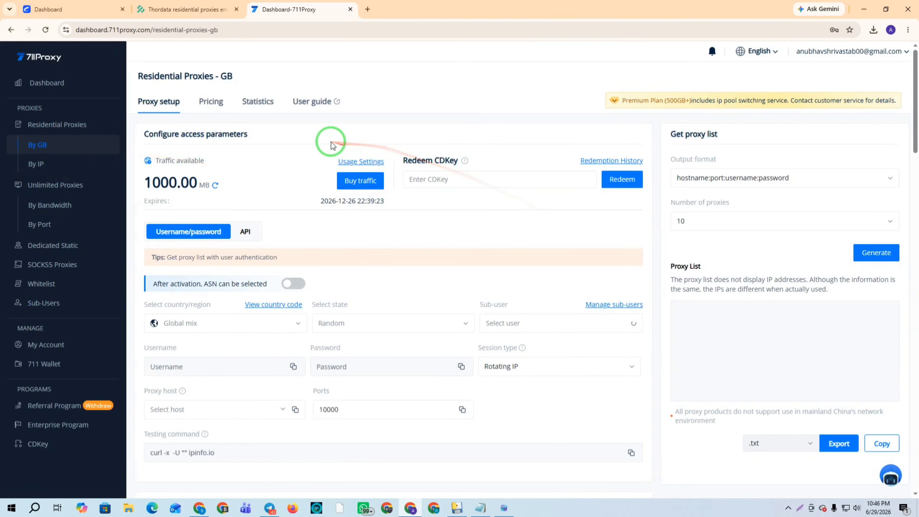
pyautogui.scroll(-1, 339, 174)
pyautogui.scroll(-2, 339, 174)
pyautogui.click(202, 183)
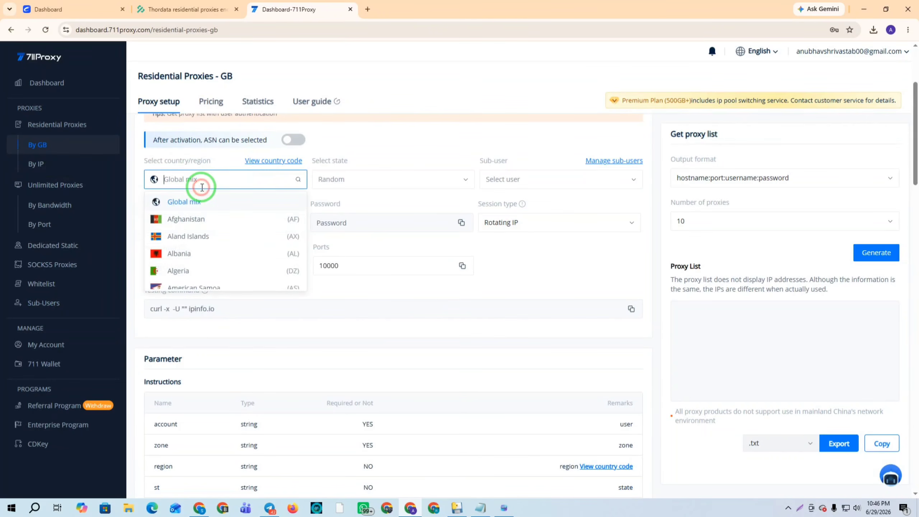
pyautogui.write('uni')
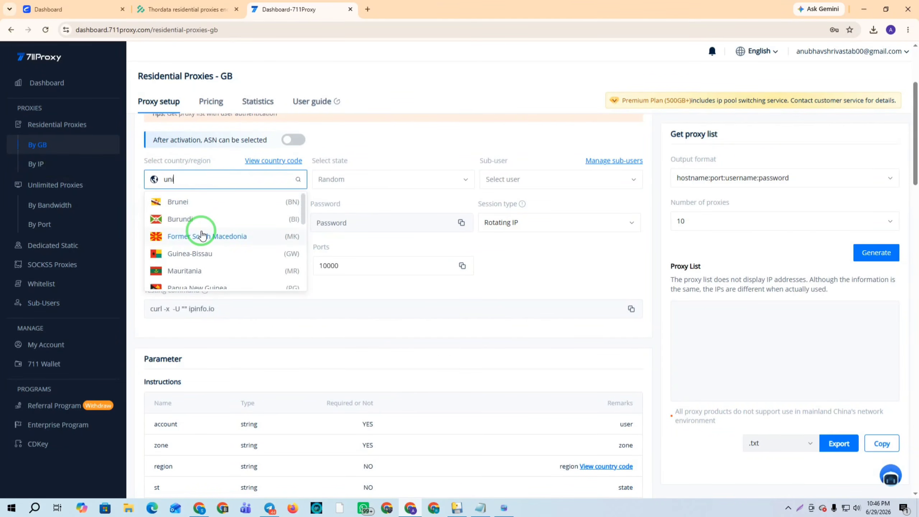
pyautogui.click(186, 240)
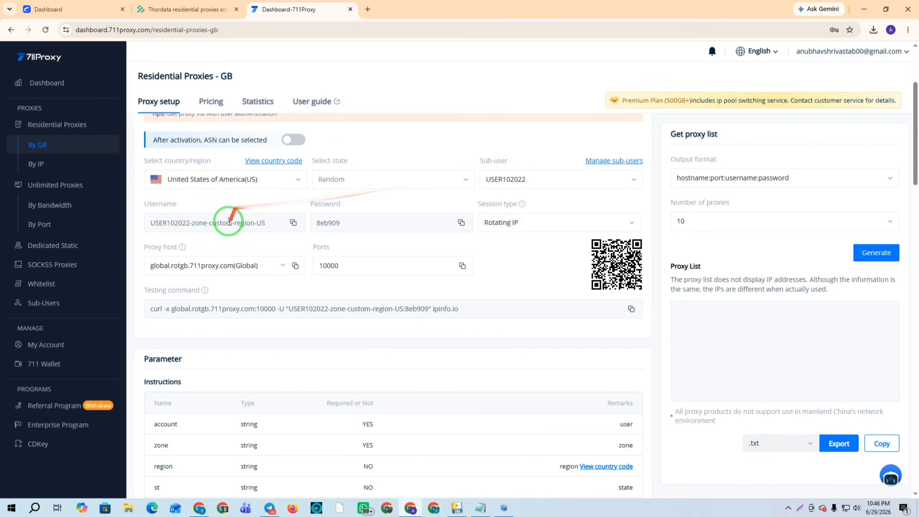
# Set the session type to Sticky IP with a 180-minute IP duration.
pyautogui.scroll(3, 516, 234)
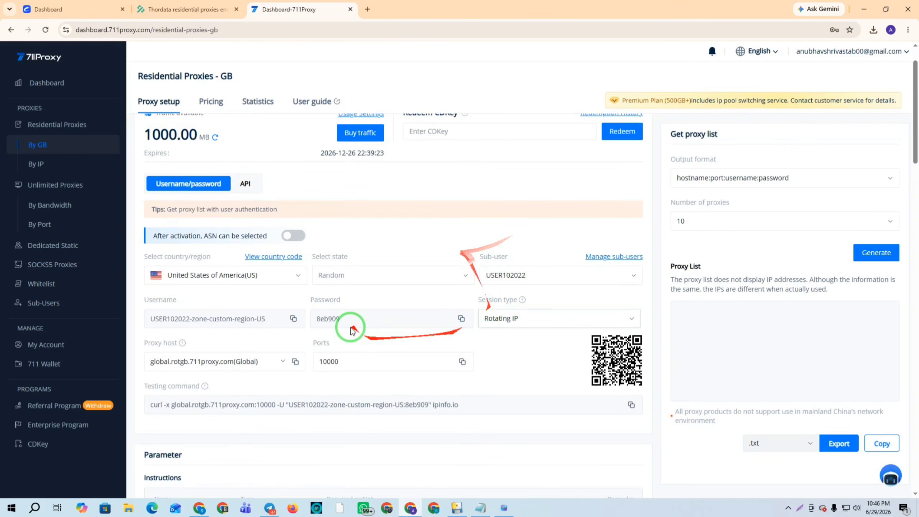
pyautogui.scroll(2, 376, 314)
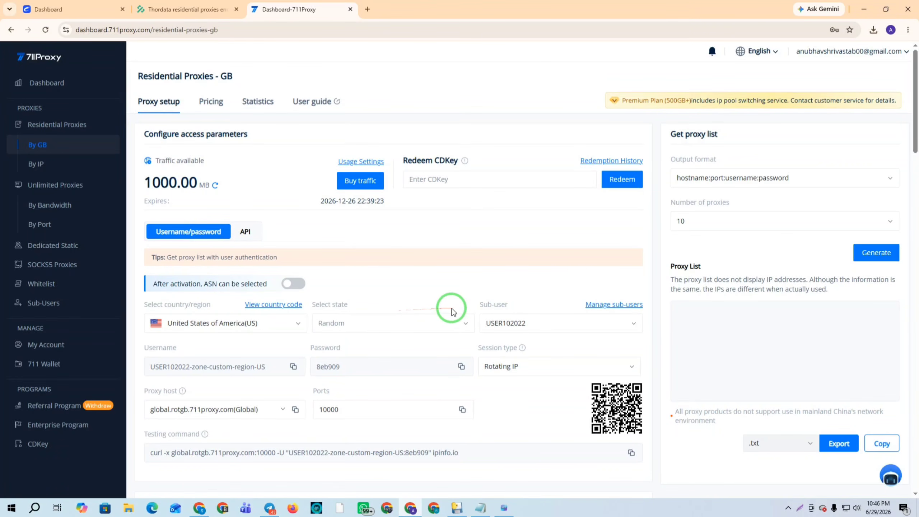
pyautogui.scroll(-3, 428, 332)
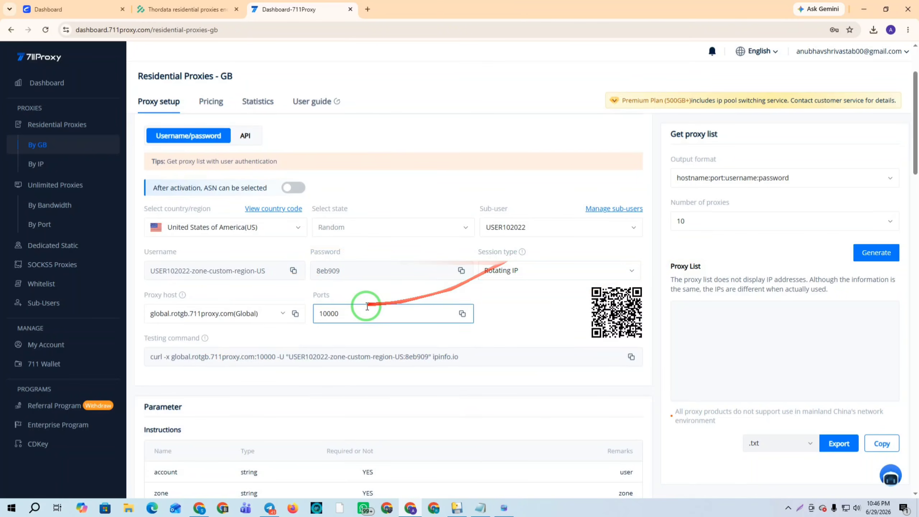
pyautogui.click(507, 275)
pyautogui.click(503, 307)
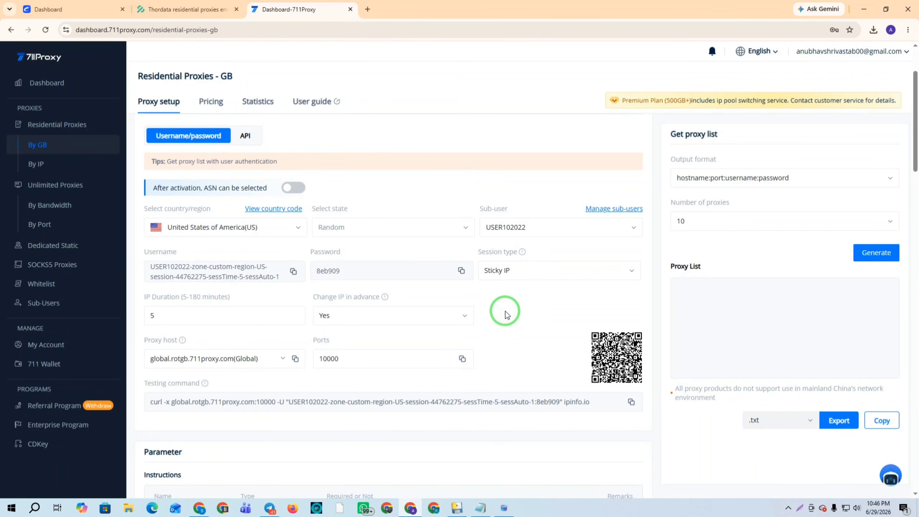
pyautogui.click(518, 276)
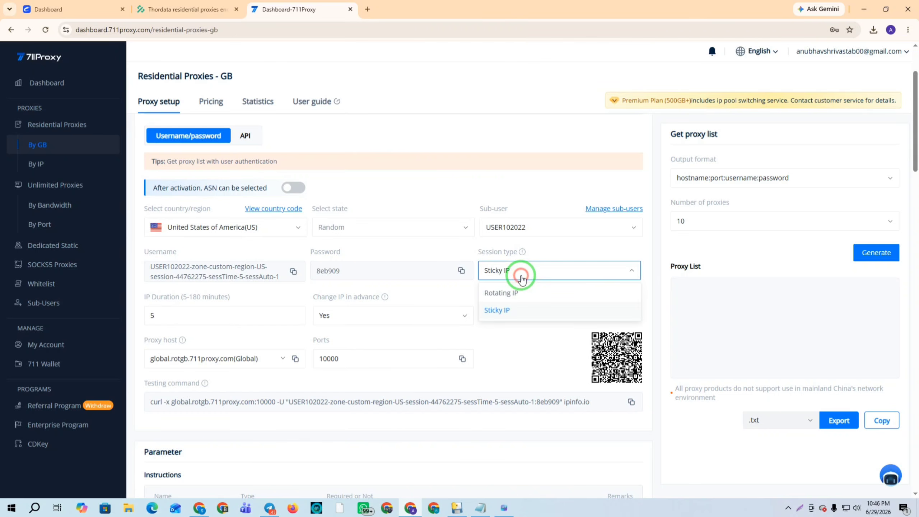
pyautogui.click(504, 311)
pyautogui.moveTo(184, 313); pyautogui.dragTo(77, 309)
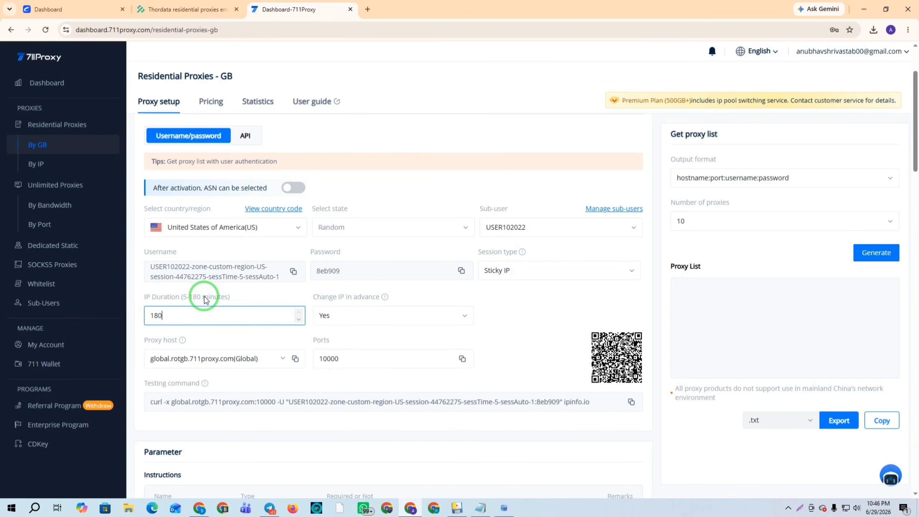
pyautogui.click(555, 291)
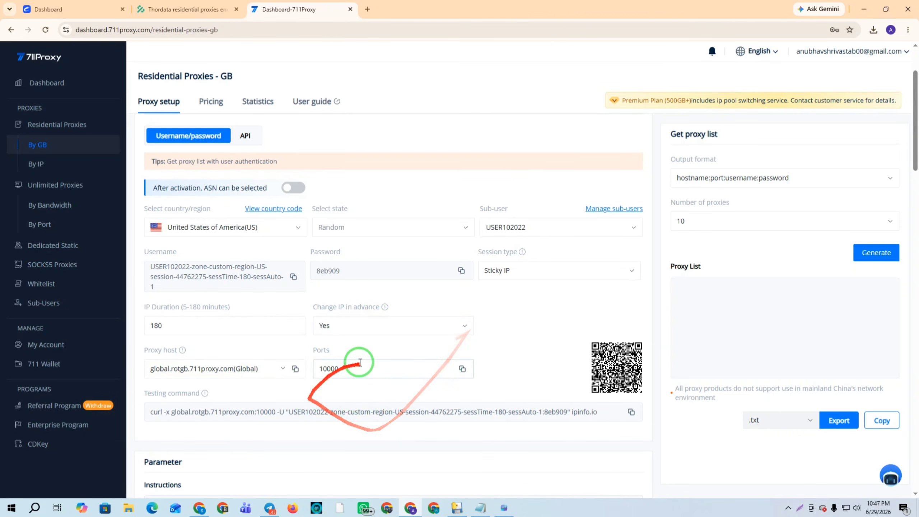
pyautogui.scroll(-4, 372, 392)
pyautogui.scroll(5, 416, 389)
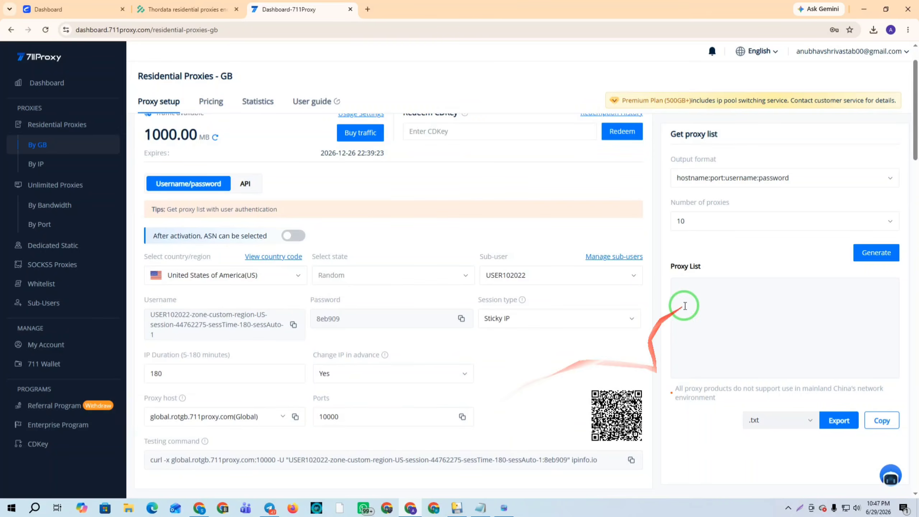
# Generate 10 proxies in hostname:port:username:password format with .txt as the export type.
pyautogui.click(752, 178)
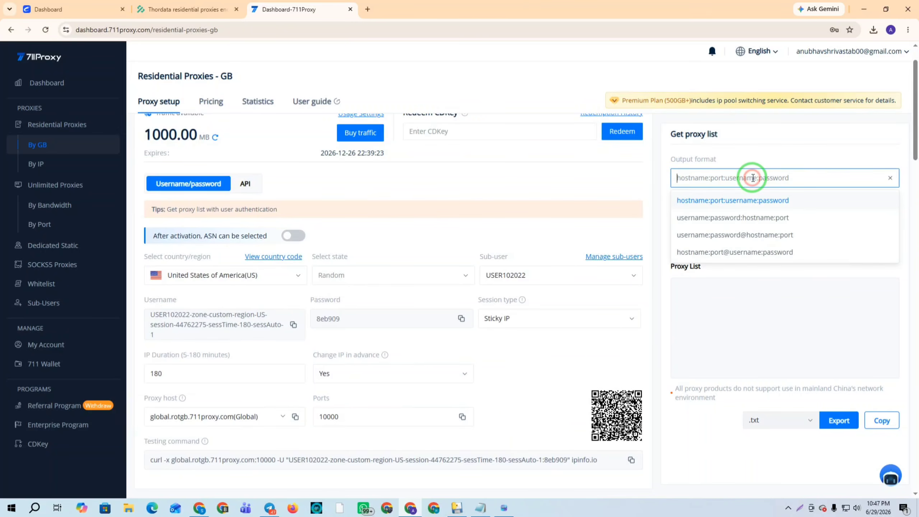
pyautogui.click(711, 201)
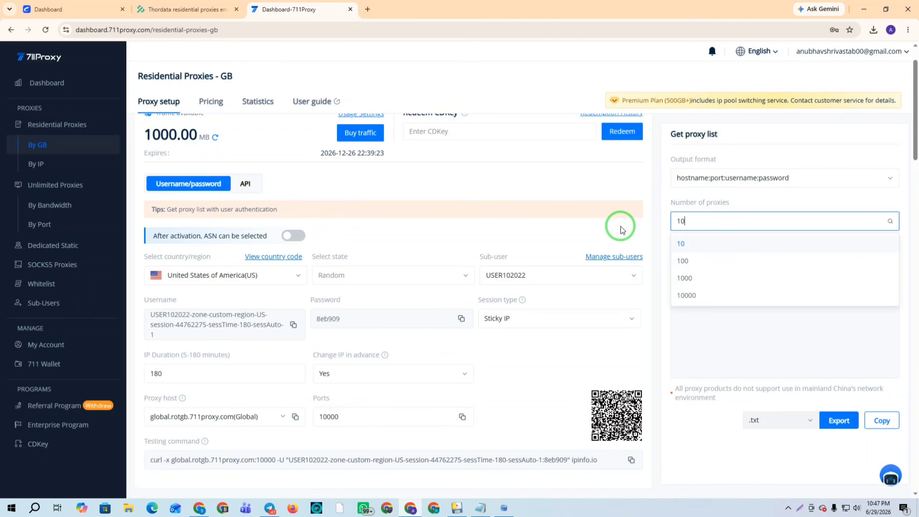
pyautogui.click(803, 198)
pyautogui.click(865, 253)
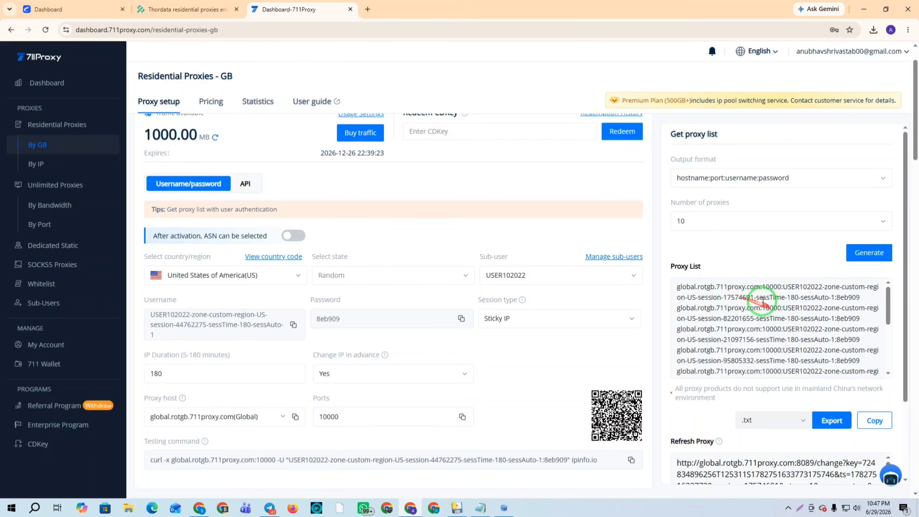
pyautogui.click(788, 419)
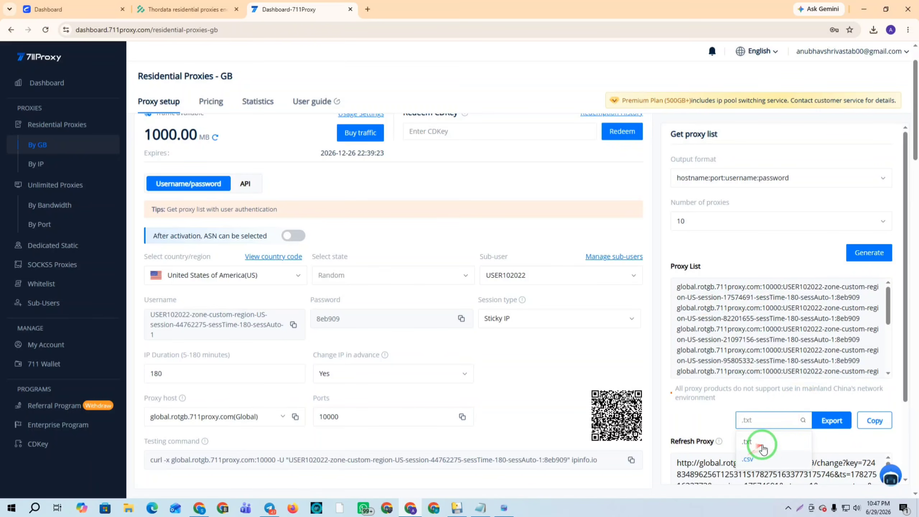
pyautogui.click(709, 426)
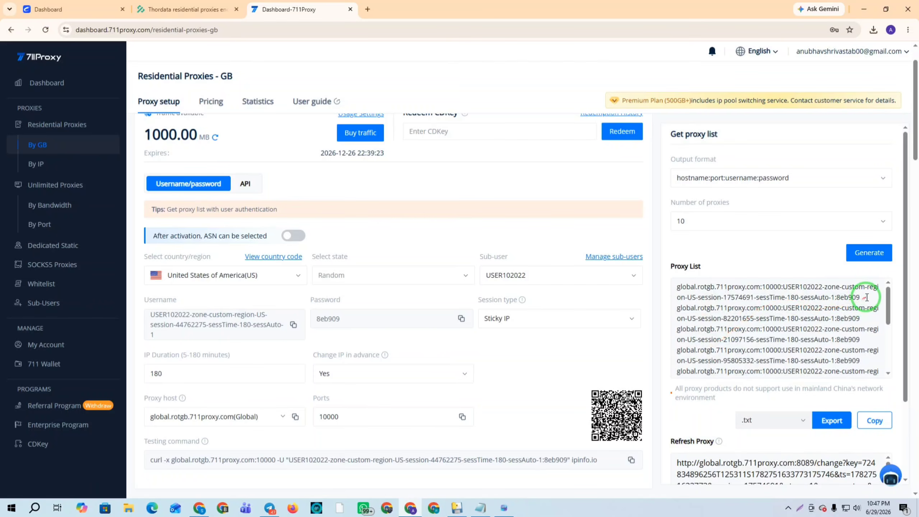
# Select the first proxy entry in the Proxy List for use in Mait Antidetect.
pyautogui.scroll(2, 867, 297)
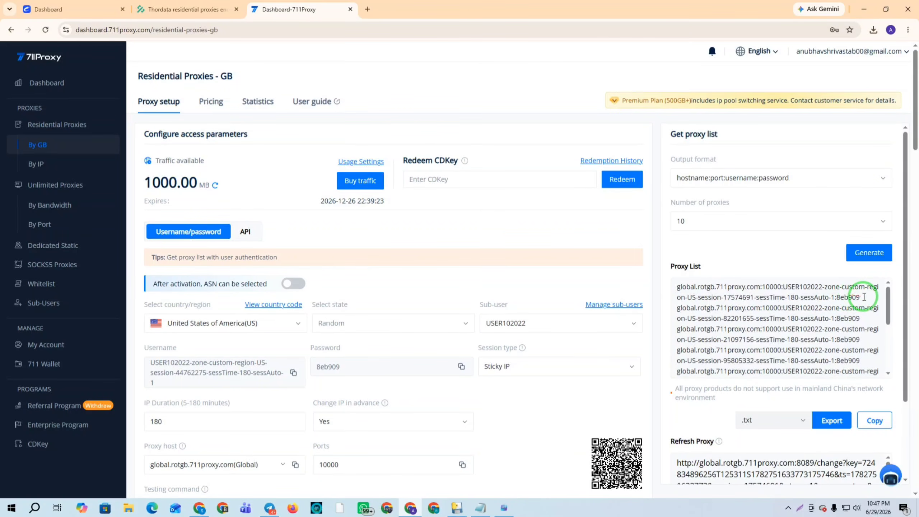
pyautogui.moveTo(865, 297); pyautogui.dragTo(660, 283)
pyautogui.hotkey('ctrl', 'c')
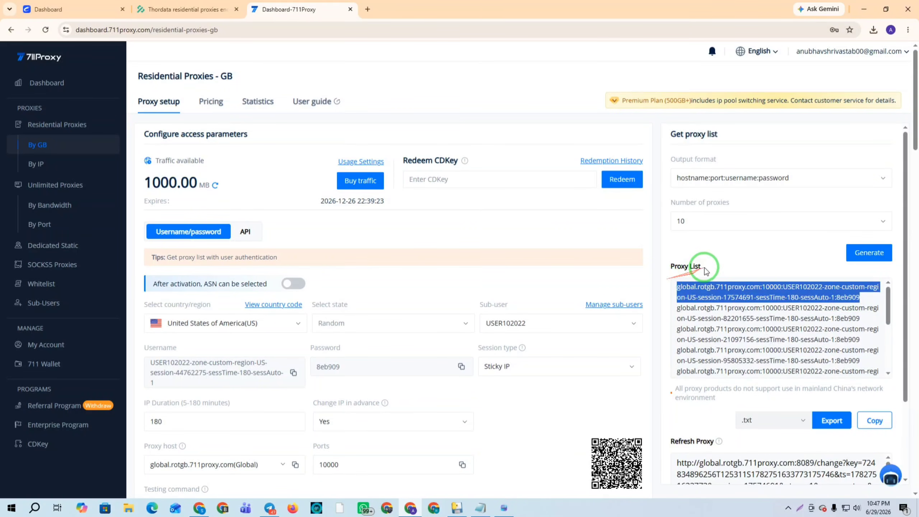
pyautogui.click(504, 509)
# Create an iOS profile using the first pasted proxy, check the connection, and save it.
pyautogui.click(286, 150)
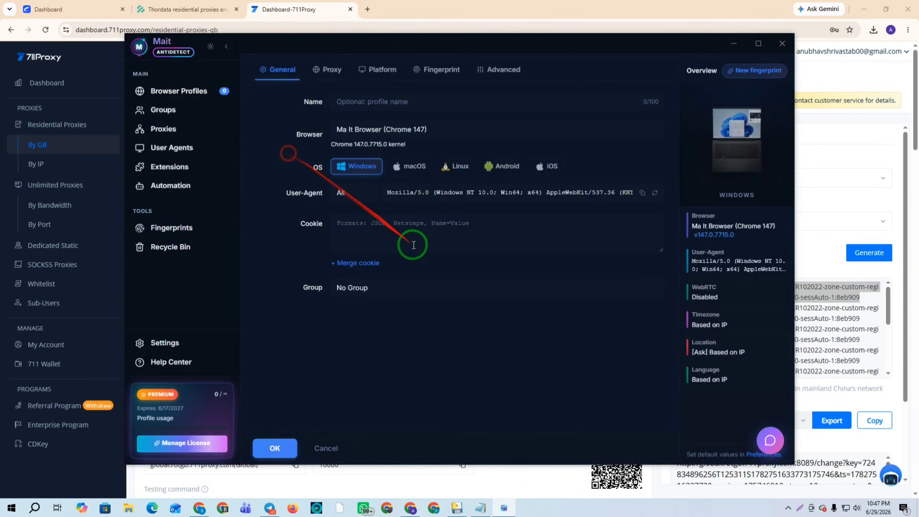
pyautogui.click(552, 166)
pyautogui.click(329, 70)
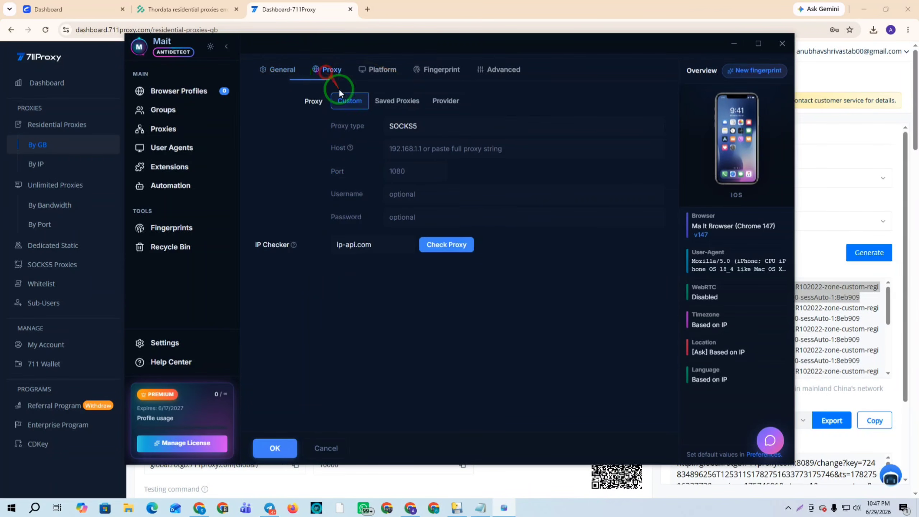
pyautogui.click(412, 149)
pyautogui.hotkey('ctrl', 'v')
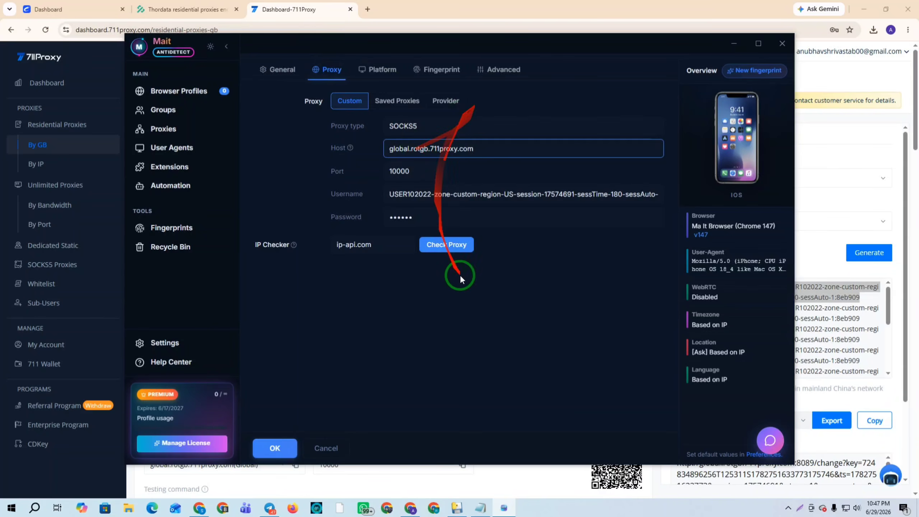
pyautogui.click(447, 246)
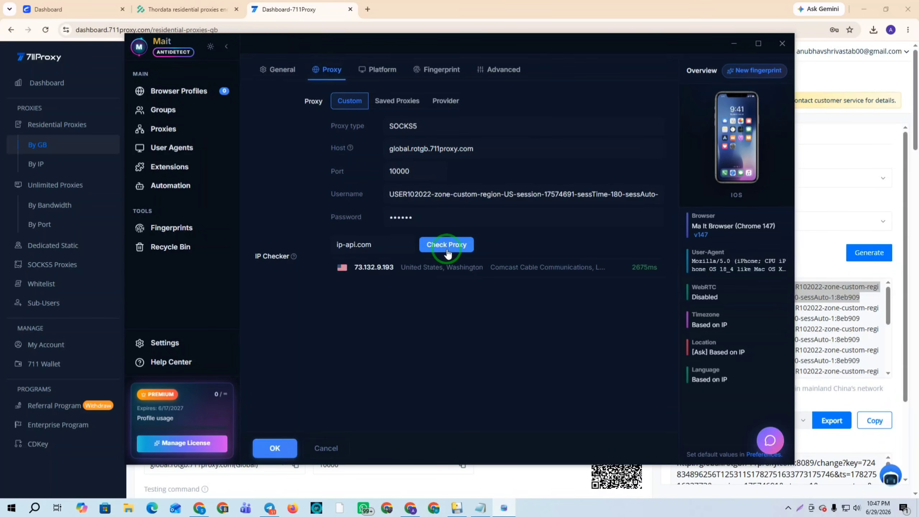
pyautogui.click(275, 448)
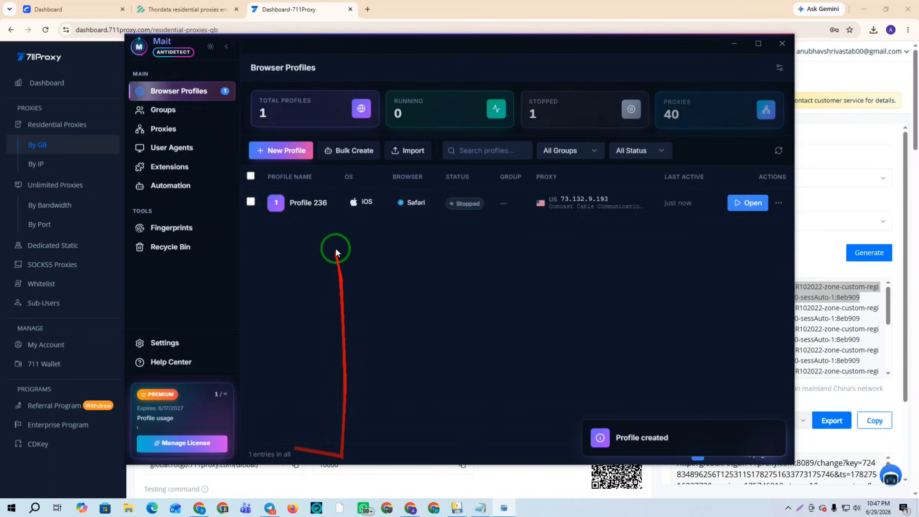
# Create an Android profile with the second proxy entry, check it, save, and minimize Mait.
pyautogui.click(286, 150)
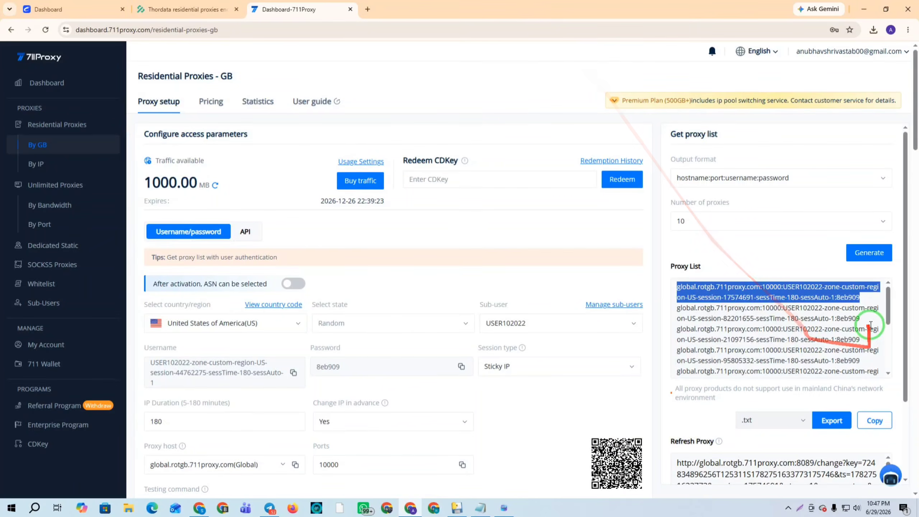
pyautogui.moveTo(865, 319); pyautogui.dragTo(622, 305)
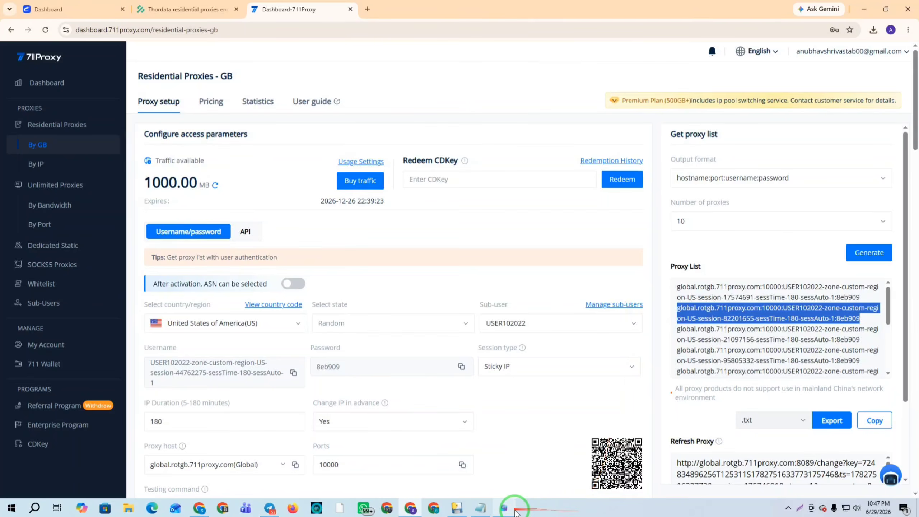
pyautogui.click(504, 508)
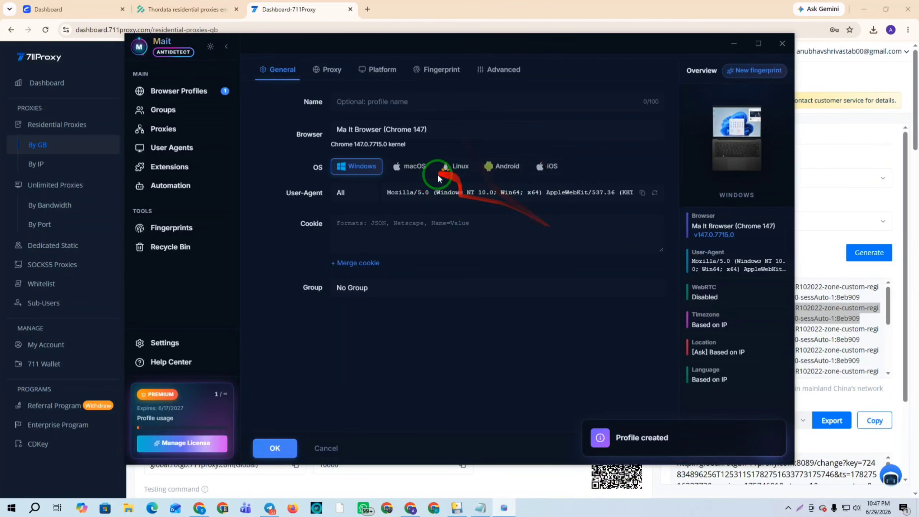
pyautogui.click(329, 70)
pyautogui.click(281, 70)
pyautogui.click(502, 167)
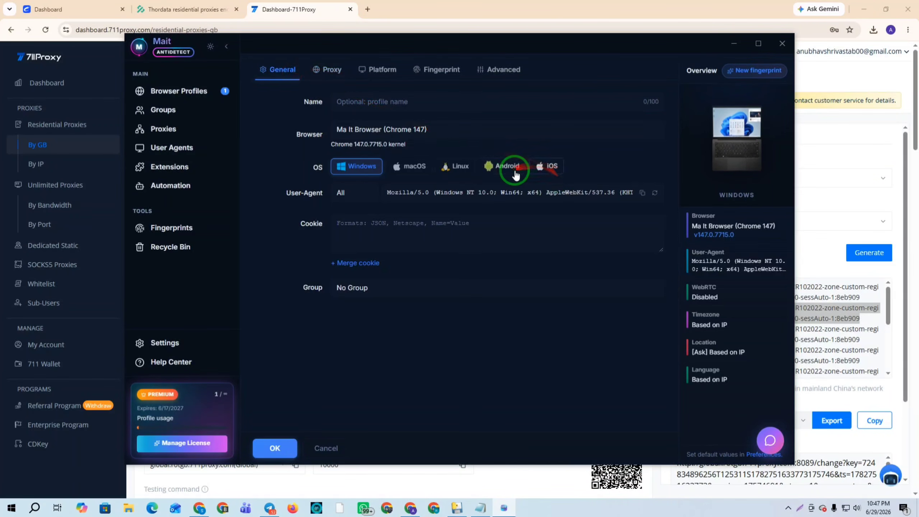
pyautogui.click(342, 73)
pyautogui.click(418, 150)
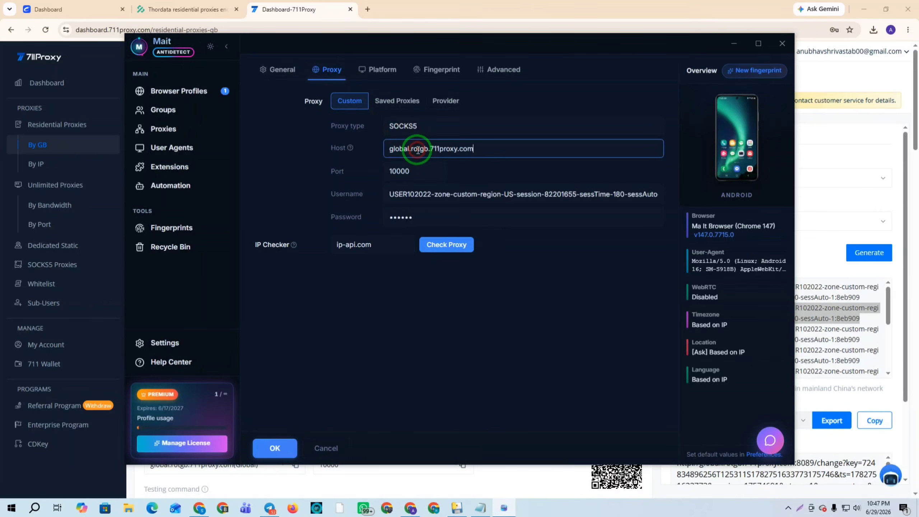
pyautogui.click(440, 250)
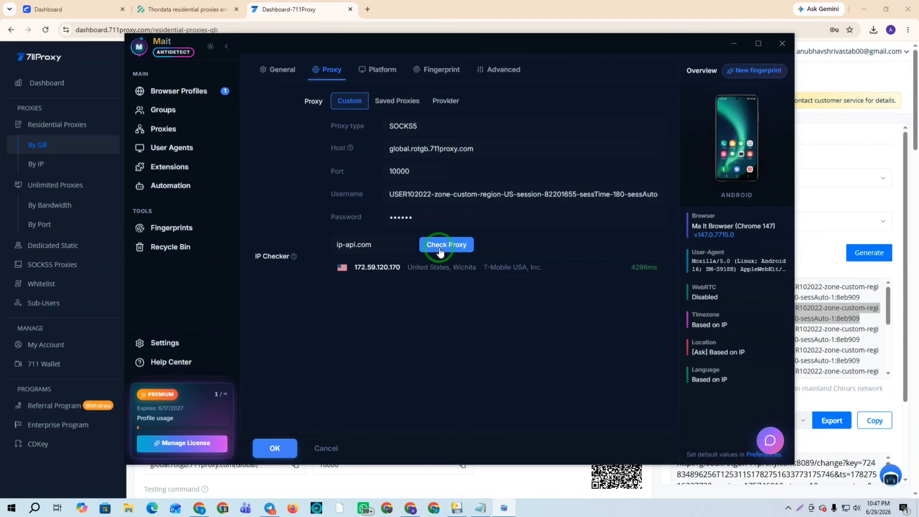
pyautogui.click(275, 448)
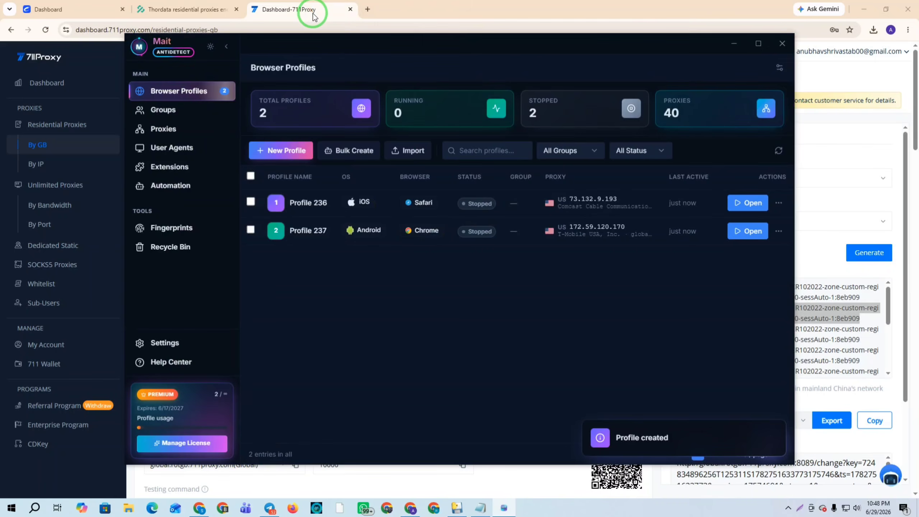
pyautogui.click(734, 43)
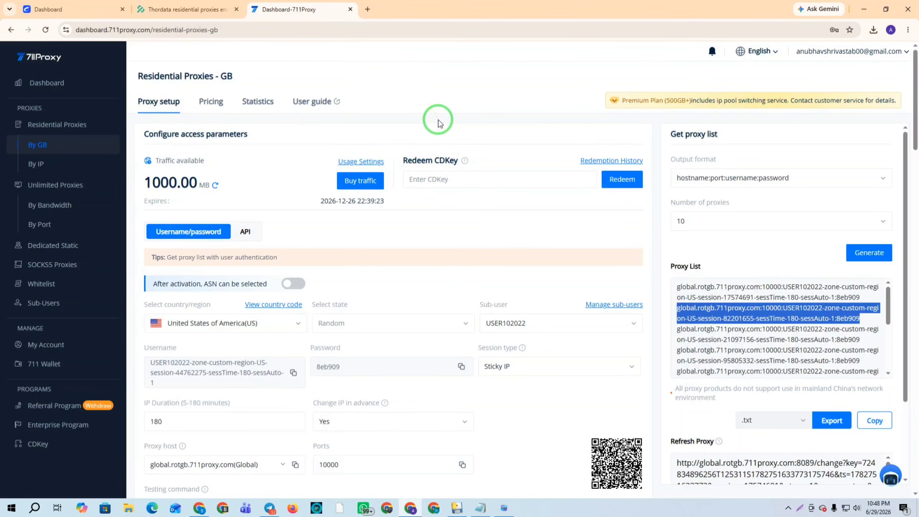
# Switch to the Thordata tab and review its Residential Proxies endpoint generator page.
pyautogui.click(187, 9)
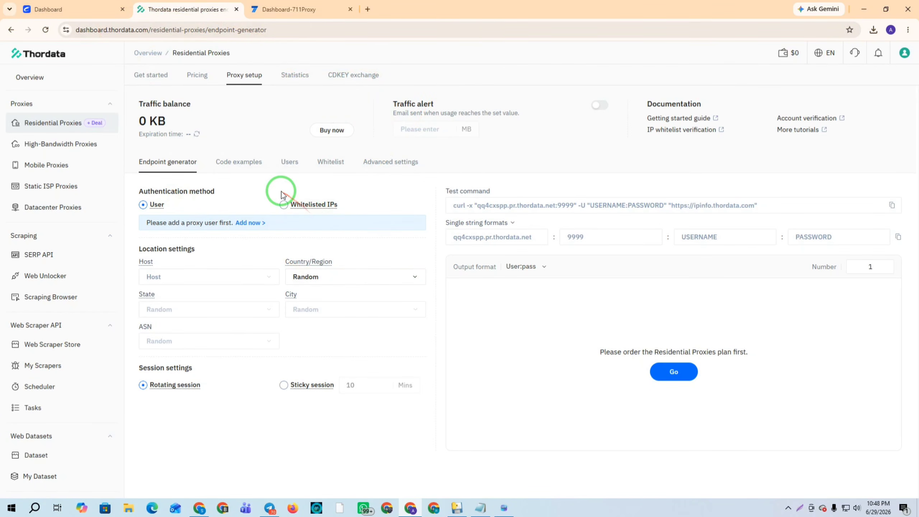
pyautogui.scroll(-2, 77, 362)
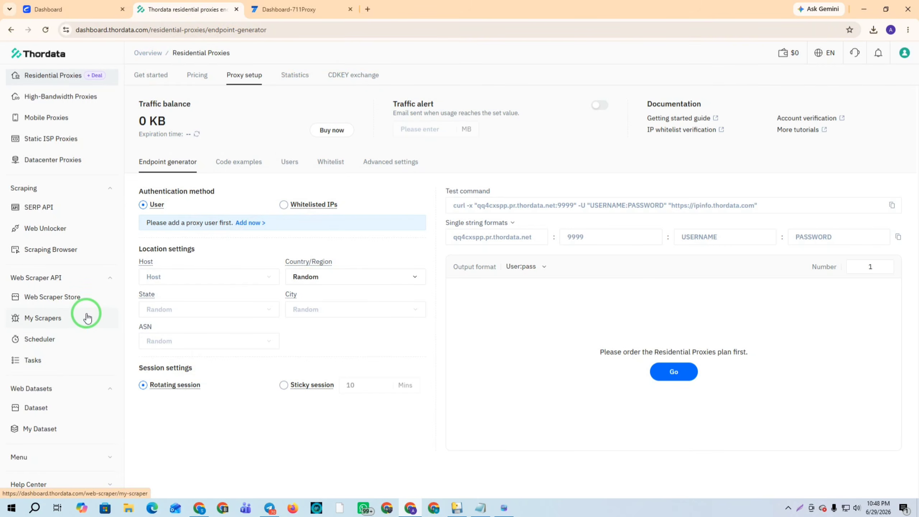
pyautogui.scroll(2, 76, 275)
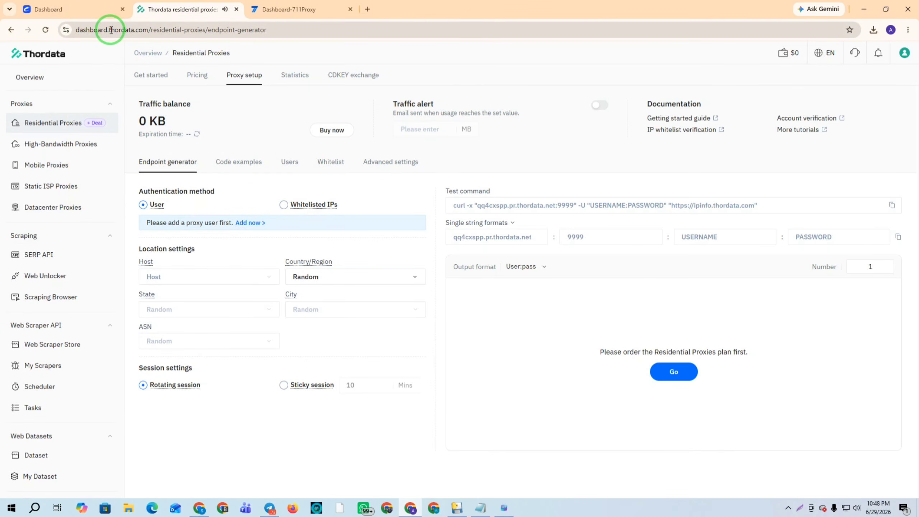
pyautogui.moveTo(110, 31); pyautogui.dragTo(124, 30)
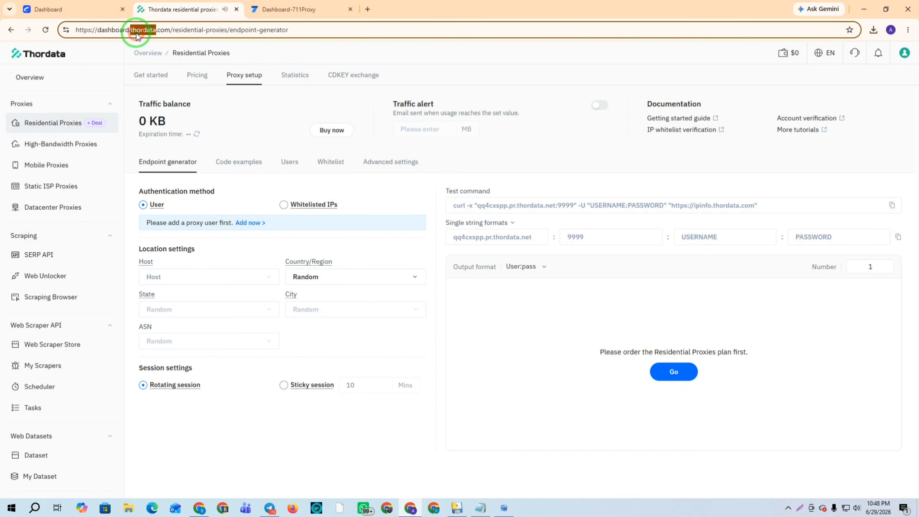
pyautogui.click(435, 508)
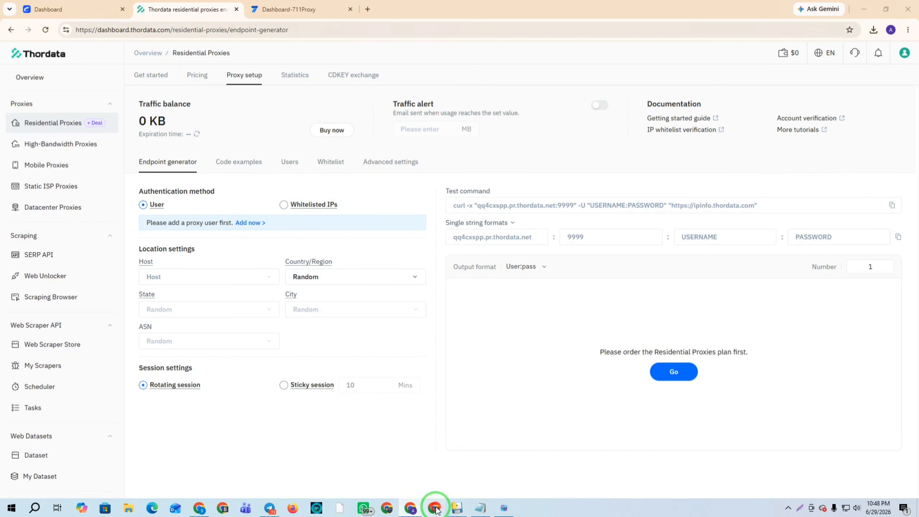
# Search for thordata in a new tab and open the Thordata website.
pyautogui.click(142, 9)
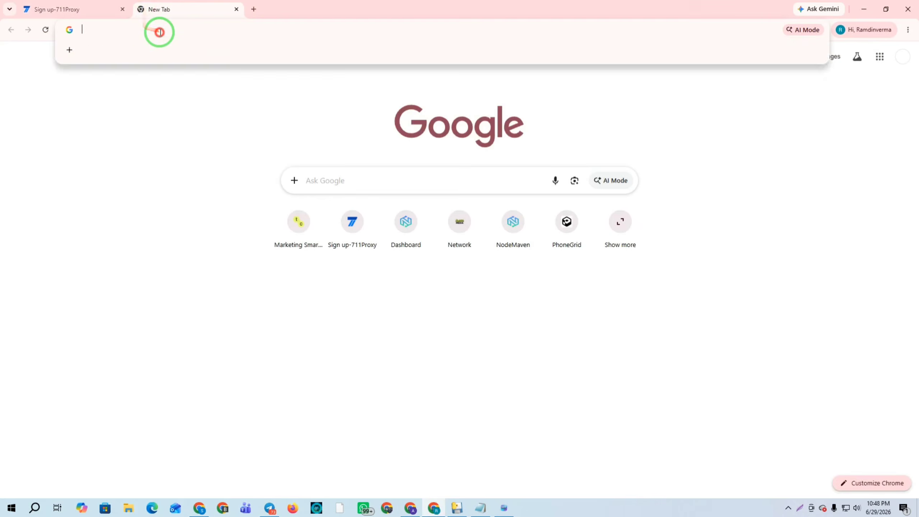
pyautogui.write('thordata')
pyautogui.press('Return')
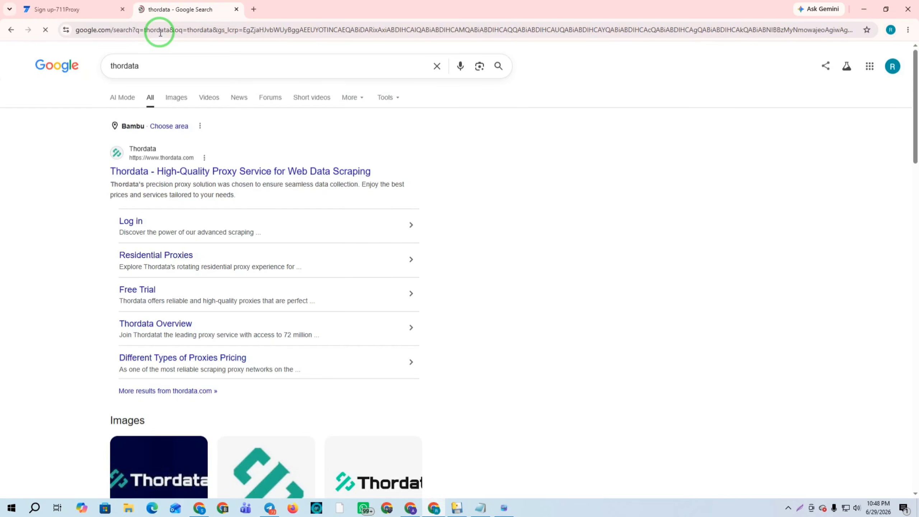
pyautogui.click(130, 171)
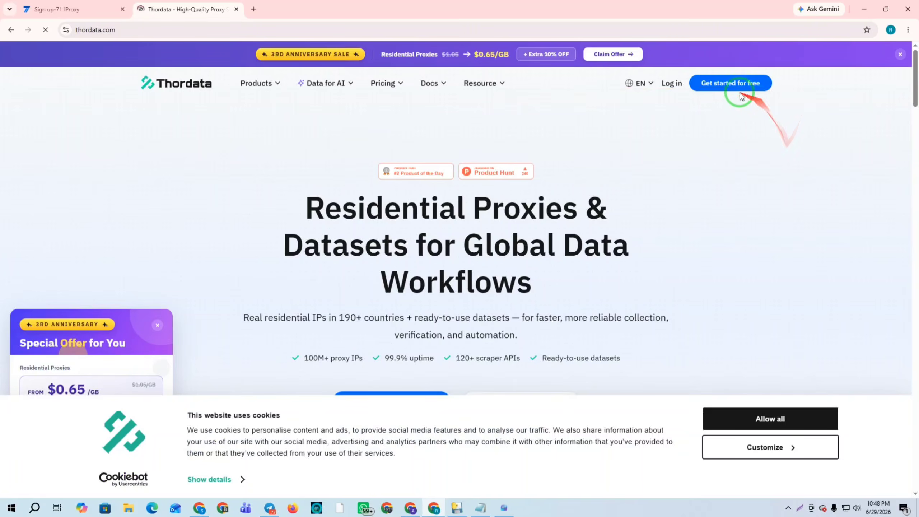
# Start a free Thordata sign-up, checking the Password and Invitation code fields, then minimize.
pyautogui.click(725, 86)
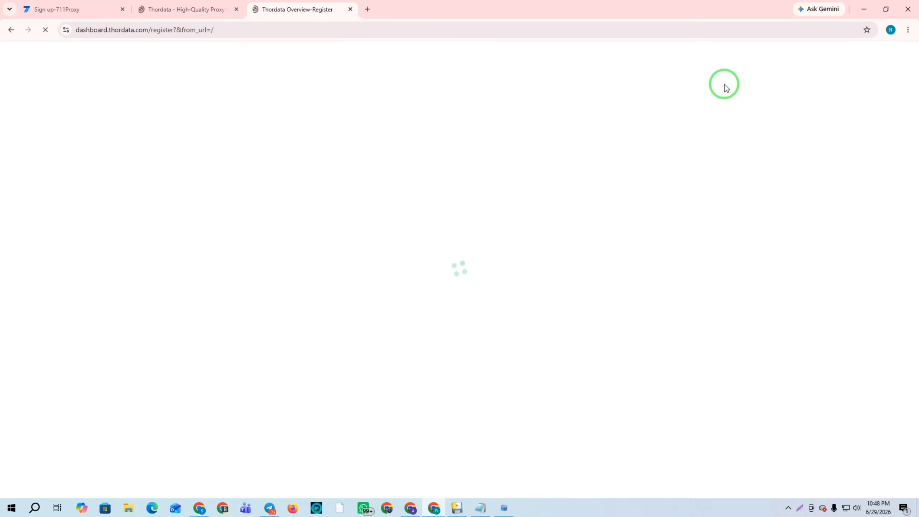
pyautogui.click(505, 307)
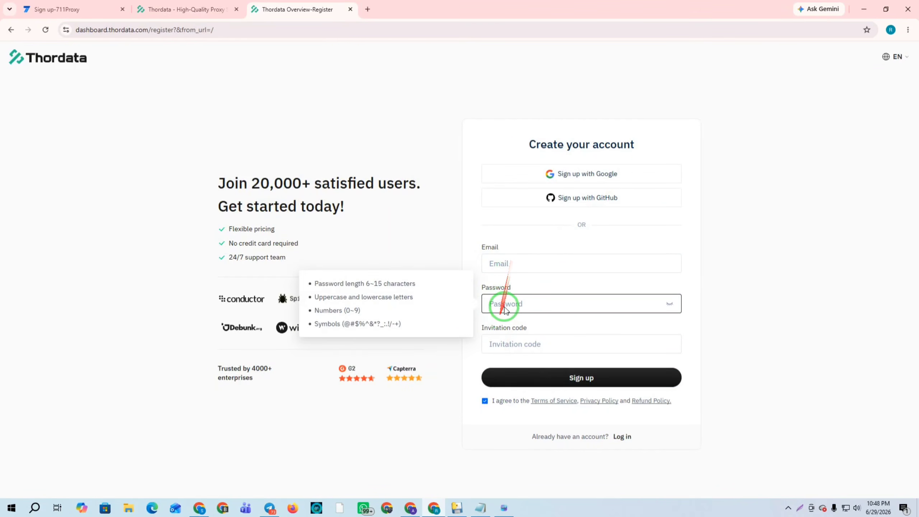
pyautogui.click(501, 340)
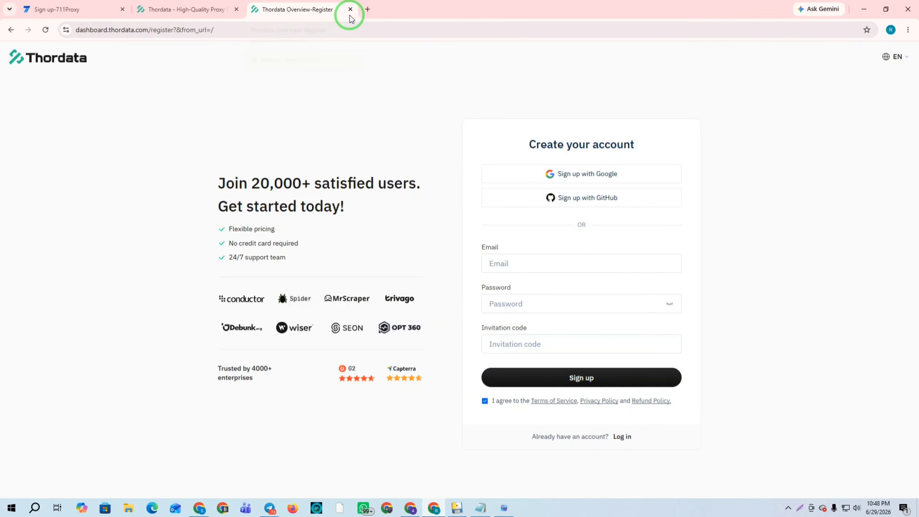
pyautogui.click(864, 9)
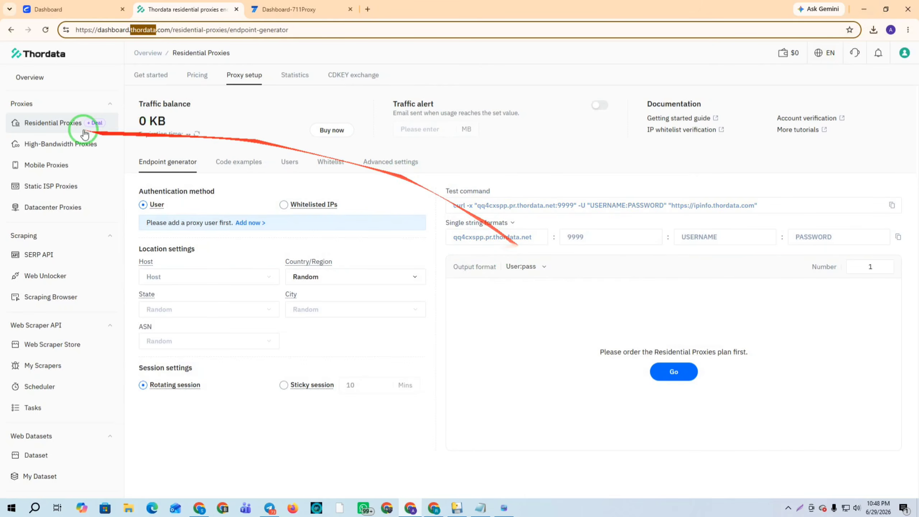
# Go to Residential Proxies' CDKEY exchange page and focus the Generate Account field.
pyautogui.click(32, 80)
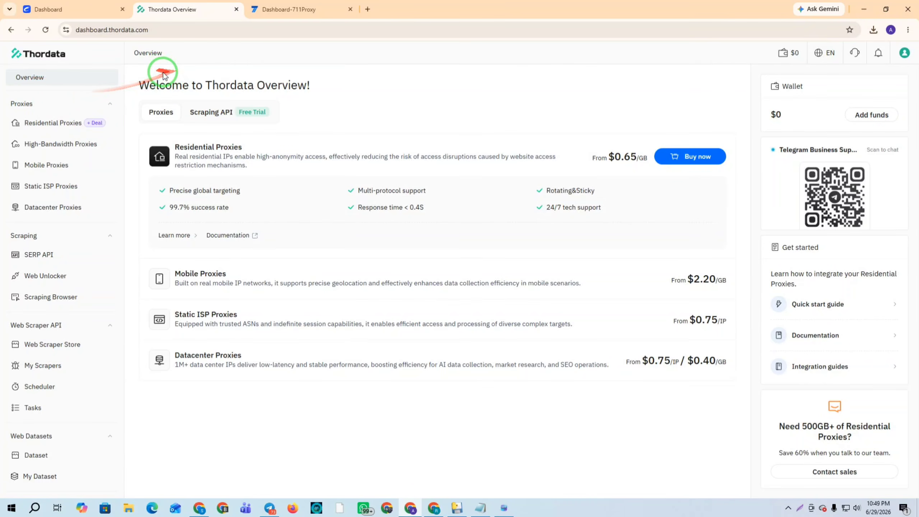
pyautogui.click(44, 122)
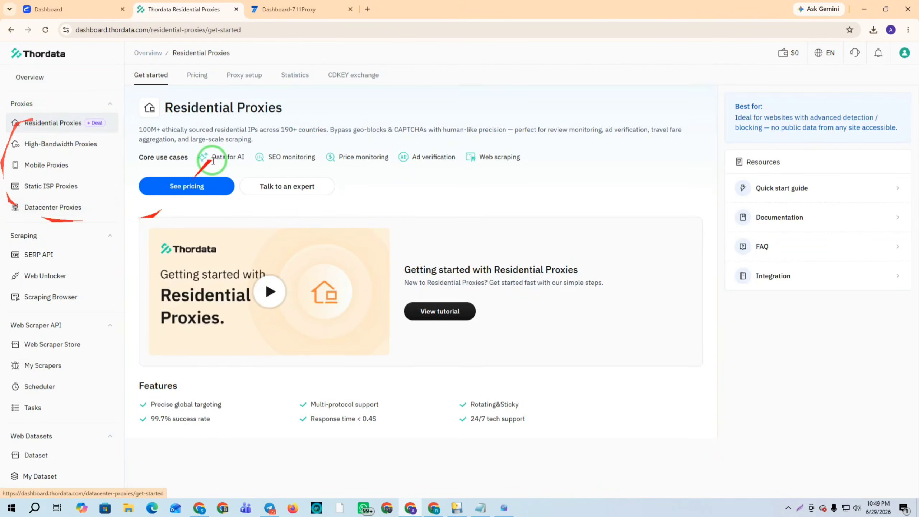
pyautogui.click(353, 77)
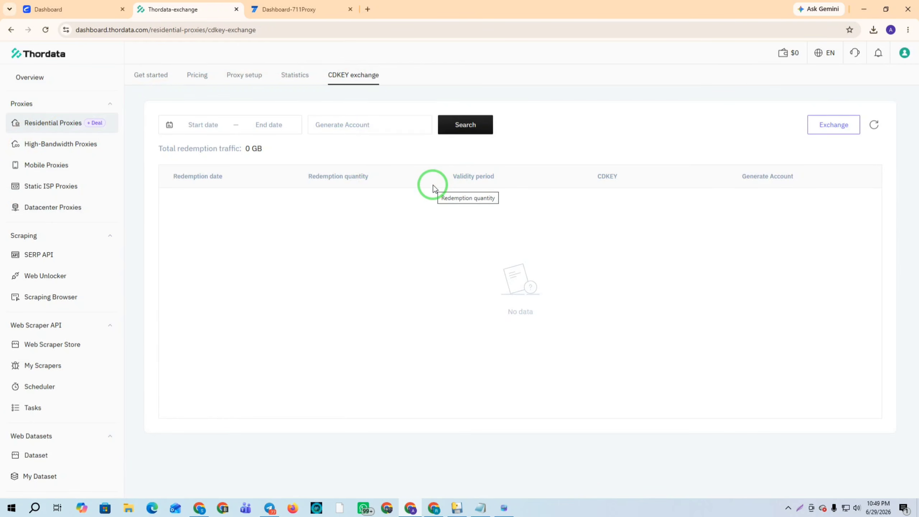
pyautogui.scroll(-1, 111, 352)
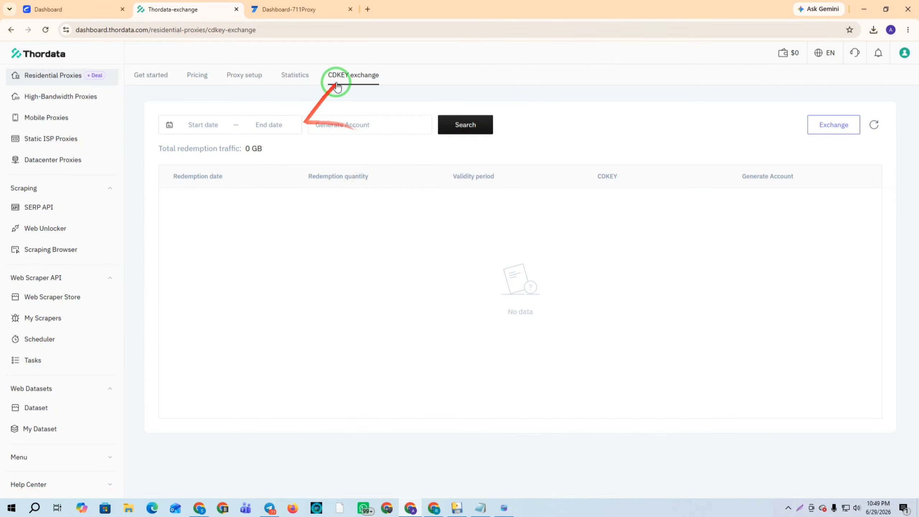
pyautogui.click(349, 126)
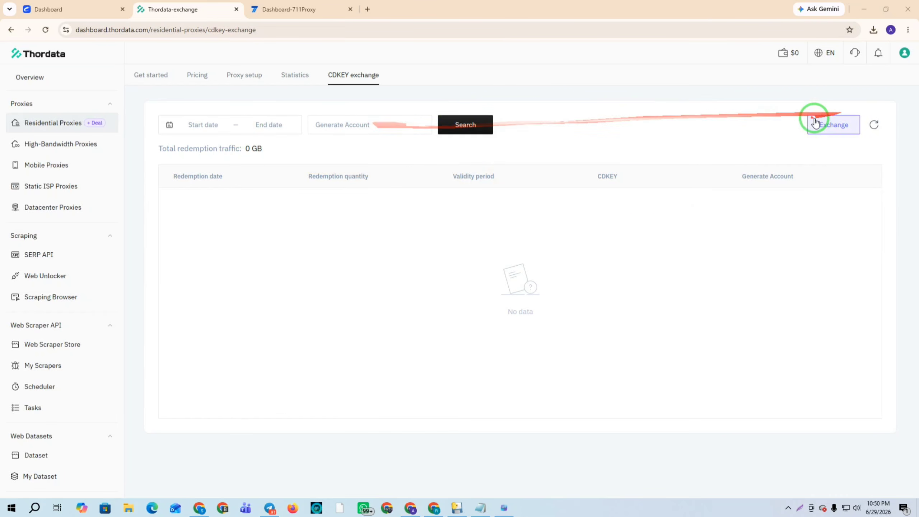
# Paste and redeem a CDKEY for 2 GB of 10-day residential traffic, then return to Residential Proxies.
pyautogui.click(836, 125)
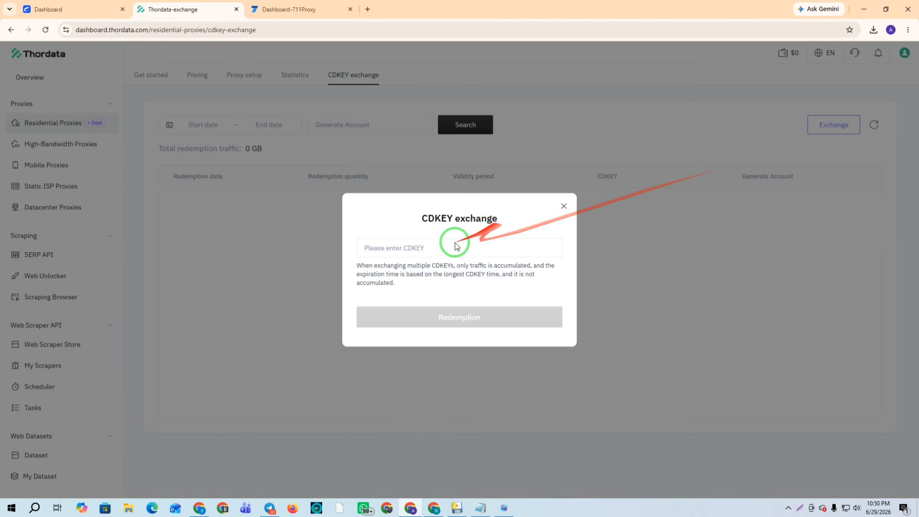
pyautogui.click(466, 249)
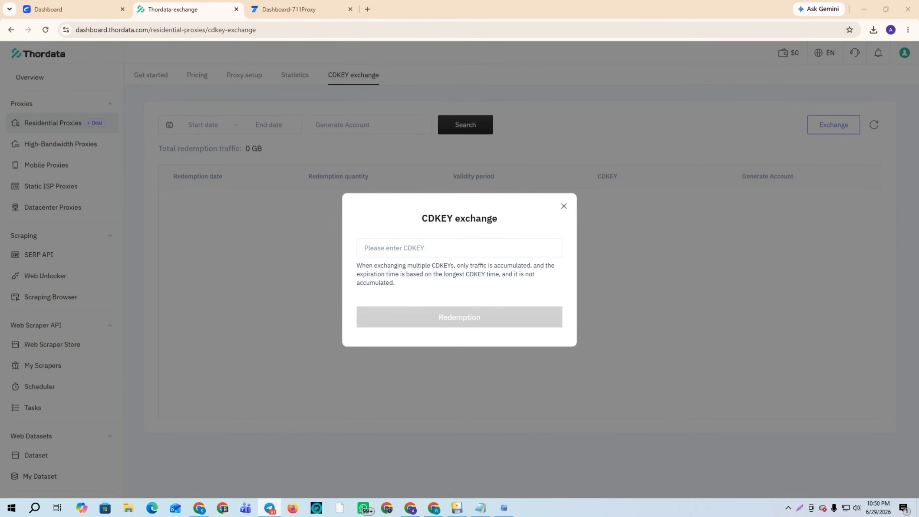
pyautogui.click(383, 256)
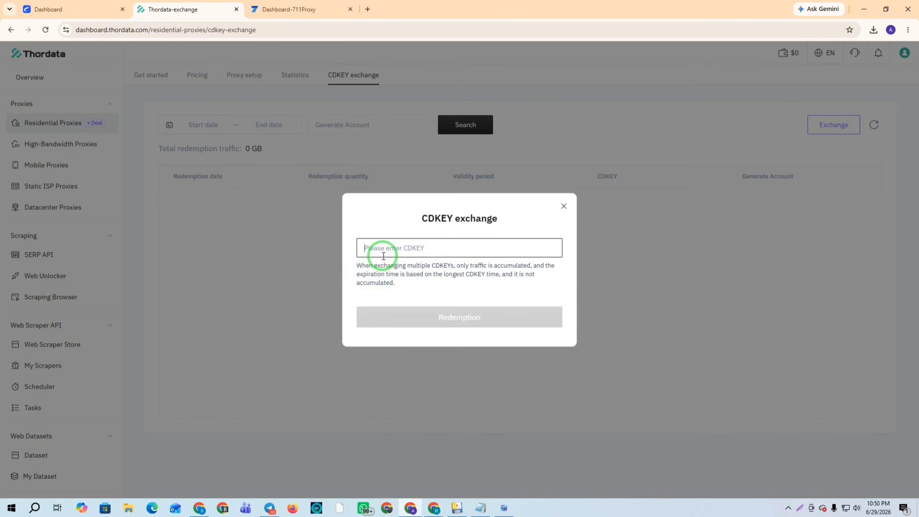
pyautogui.hotkey('ctrl', 'v')
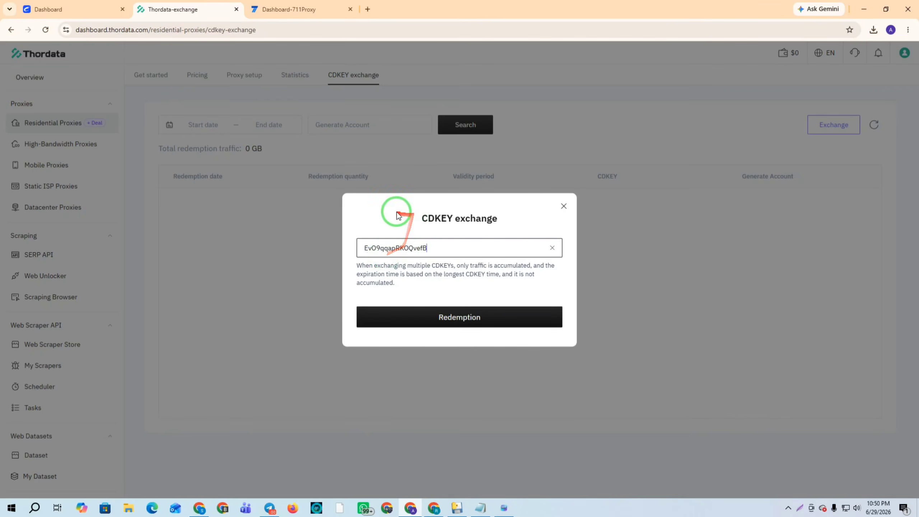
pyautogui.click(438, 314)
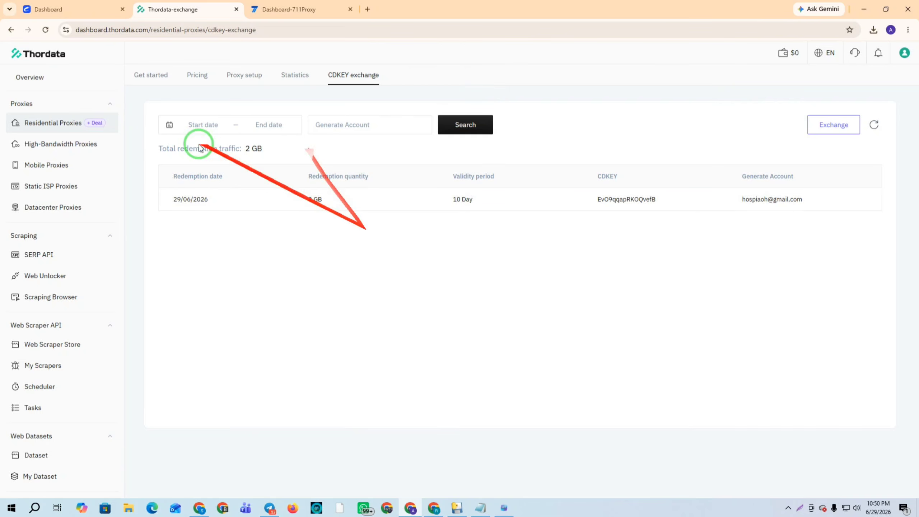
pyautogui.click(40, 125)
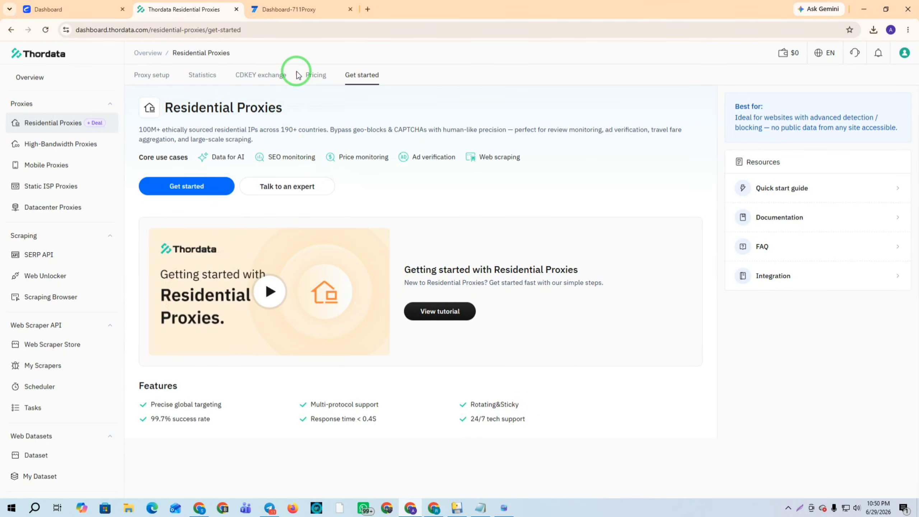
# Show the 2 GB traffic balance under Proxy setup, reload the page, then open Code examples.
pyautogui.click(155, 79)
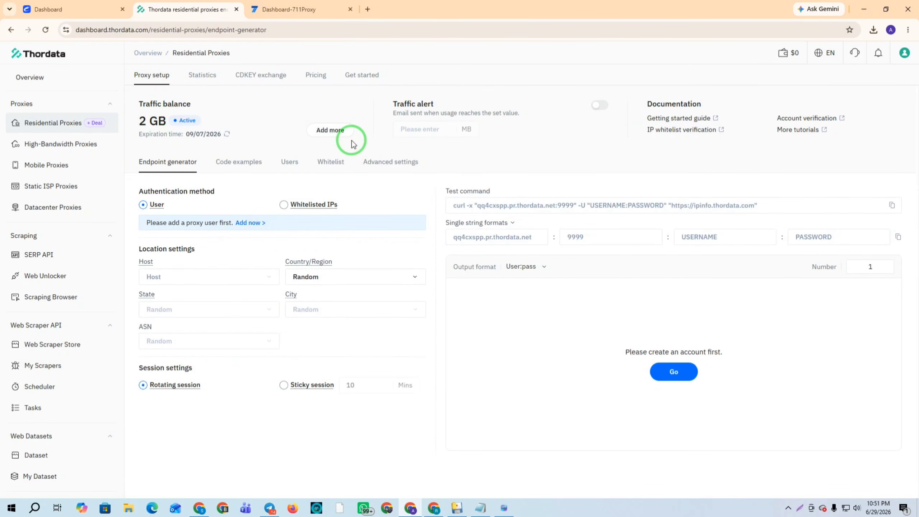
pyautogui.moveTo(139, 120); pyautogui.dragTo(160, 123)
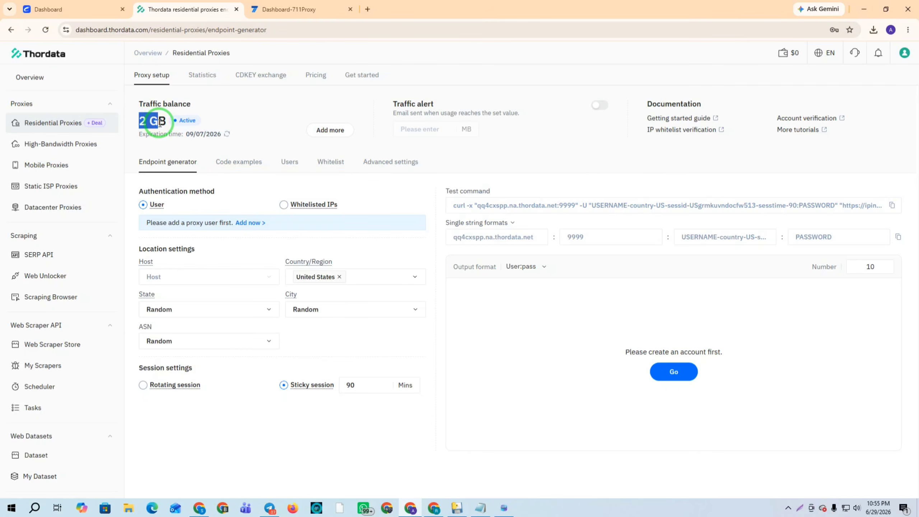
pyautogui.click(283, 121)
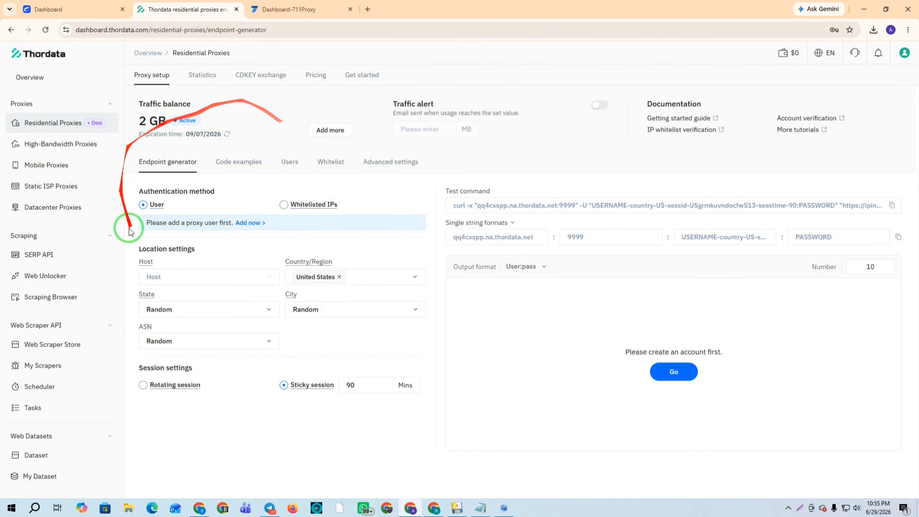
pyautogui.moveTo(141, 203)
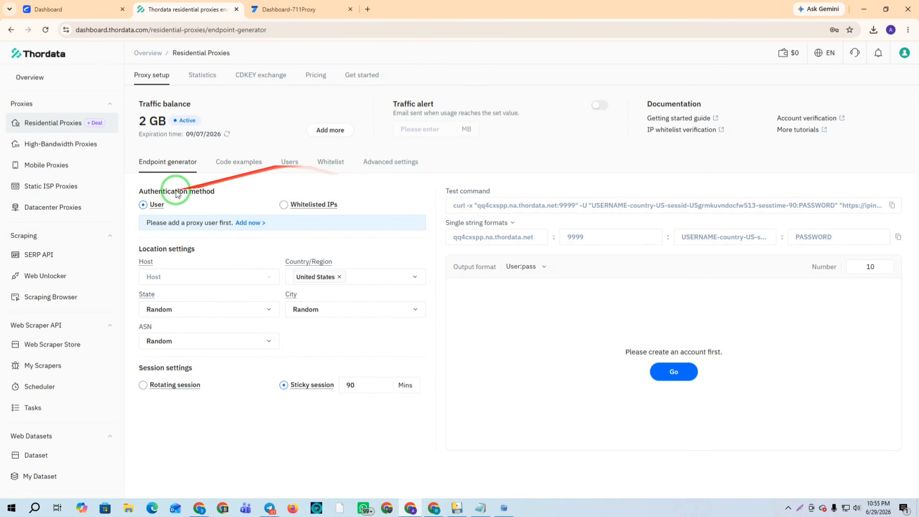
pyautogui.click(44, 30)
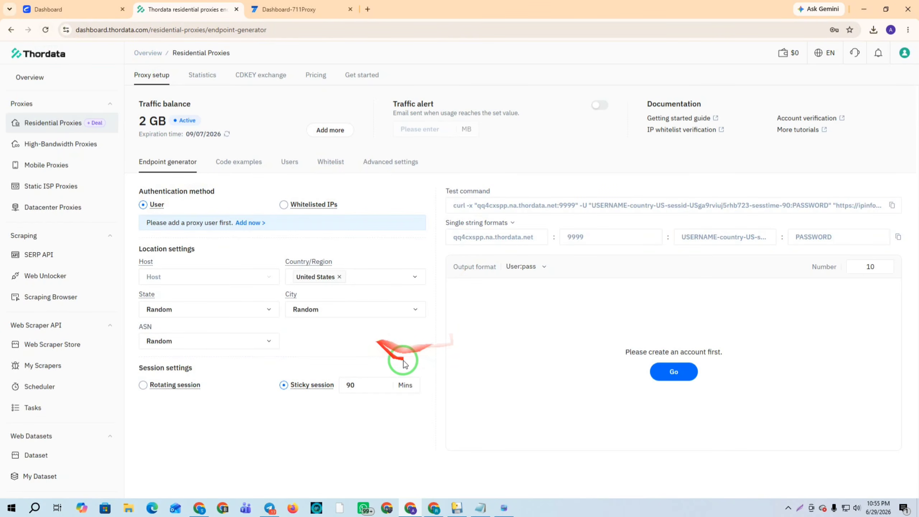
pyautogui.click(228, 161)
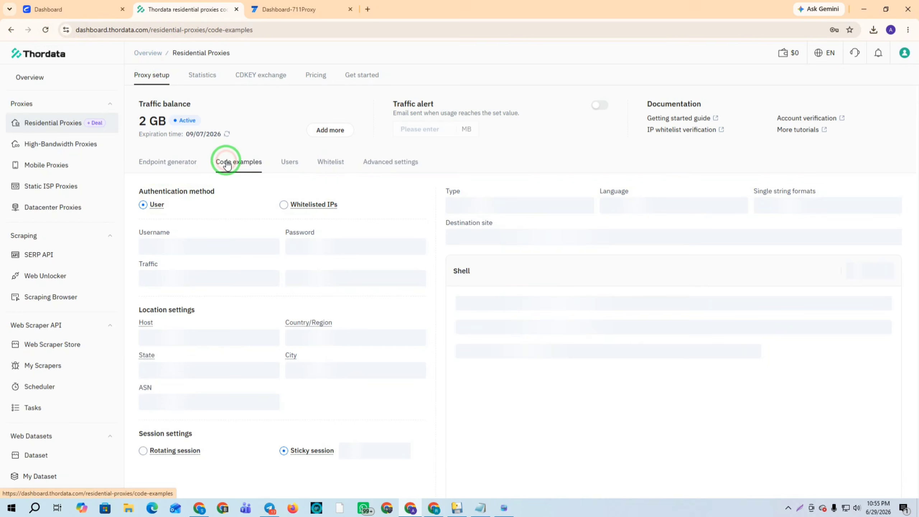
# Add a proxy user with the generated username and password, then return to the Endpoint generator.
pyautogui.click(289, 162)
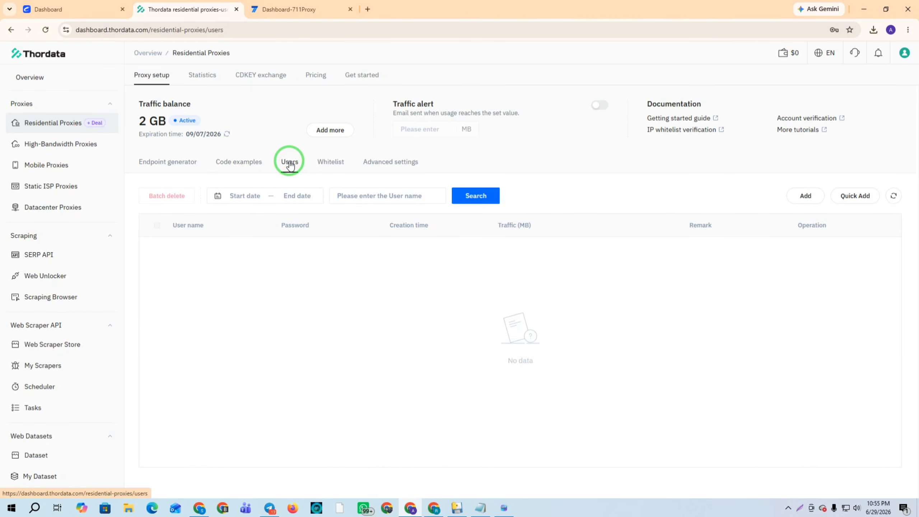
pyautogui.click(806, 196)
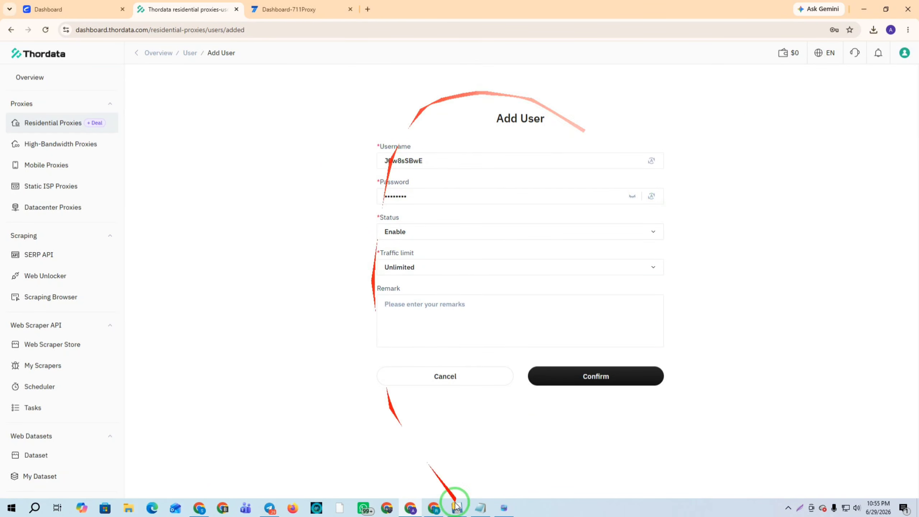
pyautogui.click(602, 386)
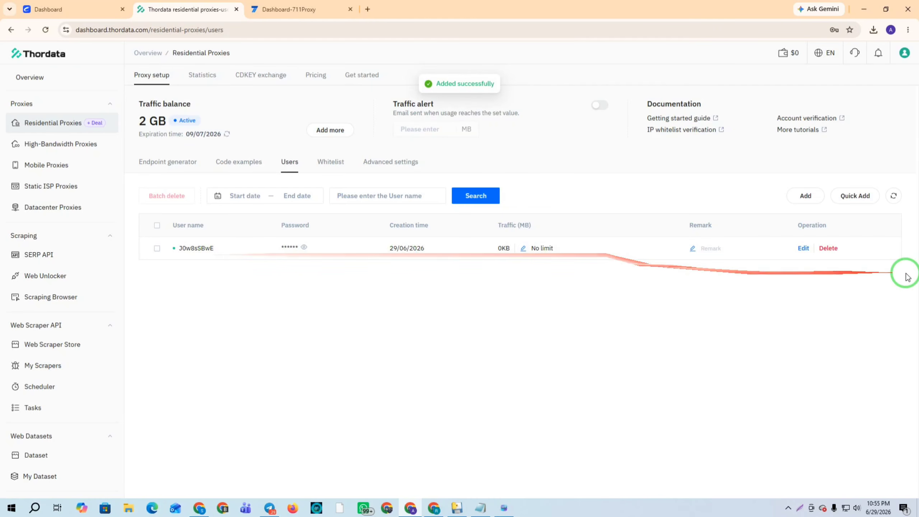
pyautogui.click(161, 165)
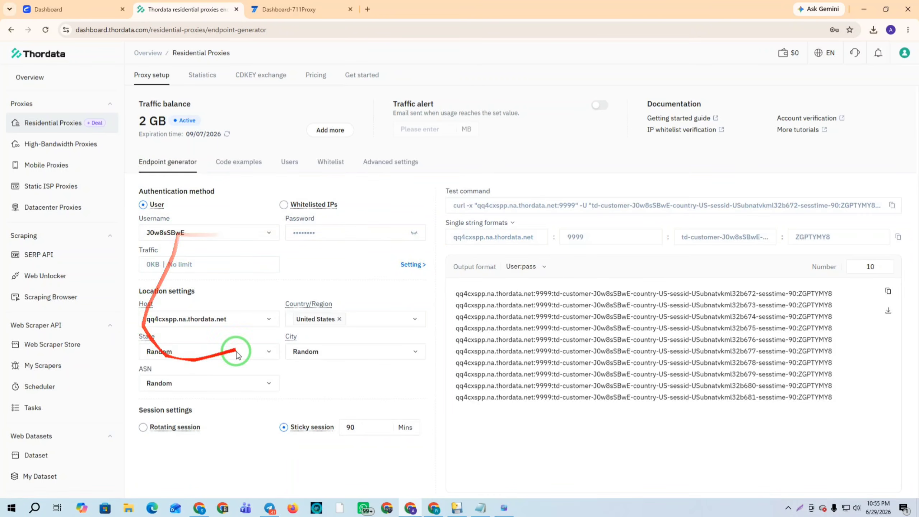
# Restrict the generated endpoints to the United States.
pyautogui.scroll(-1, 222, 294)
pyautogui.click(341, 308)
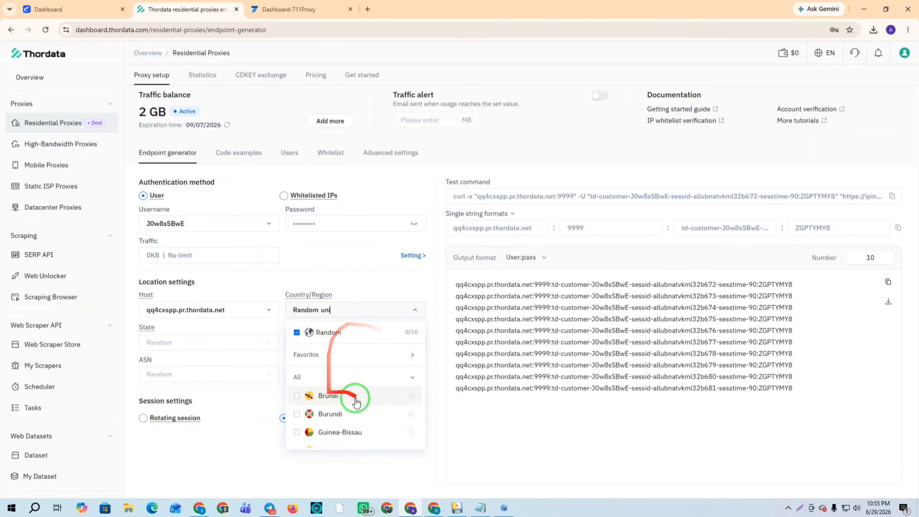
pyautogui.scroll(-4, 364, 413)
pyautogui.scroll(-3, 365, 413)
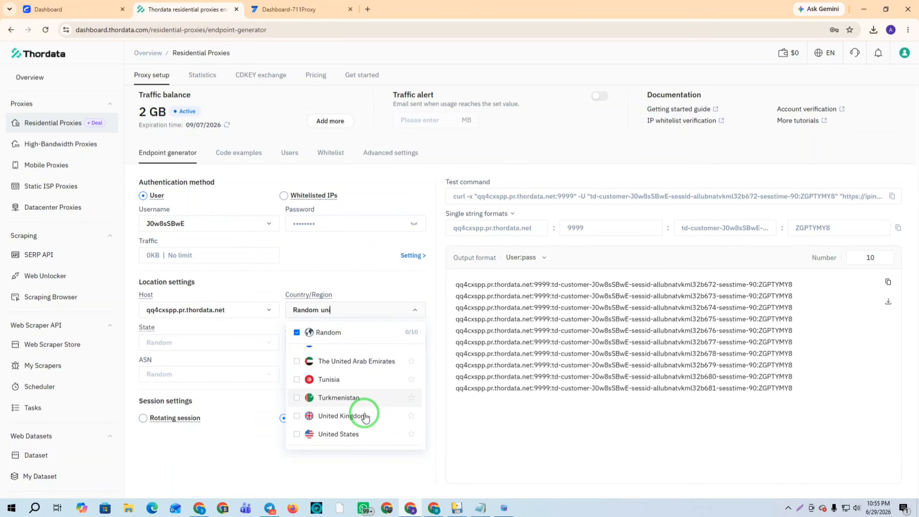
pyautogui.click(323, 434)
pyautogui.click(352, 254)
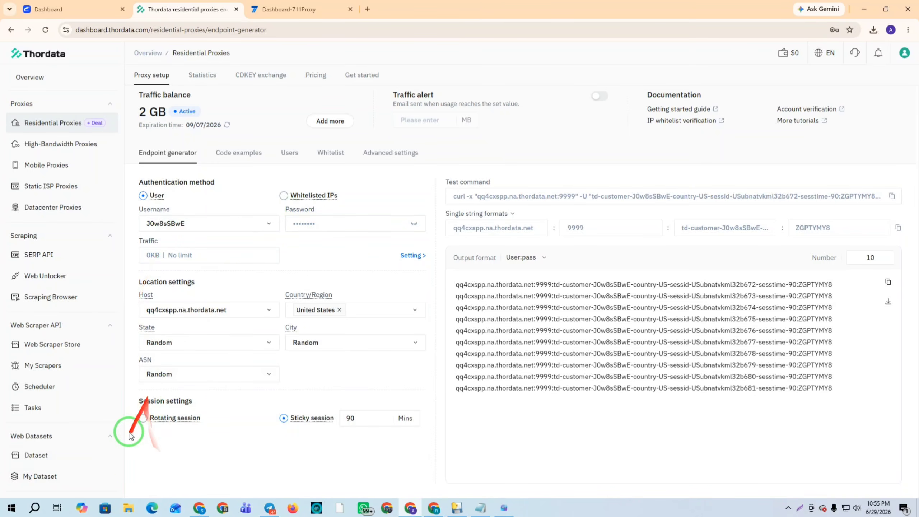
# Set 90-minute sticky sessions and the IP:Port:Username:Password single-string format.
pyautogui.click(283, 419)
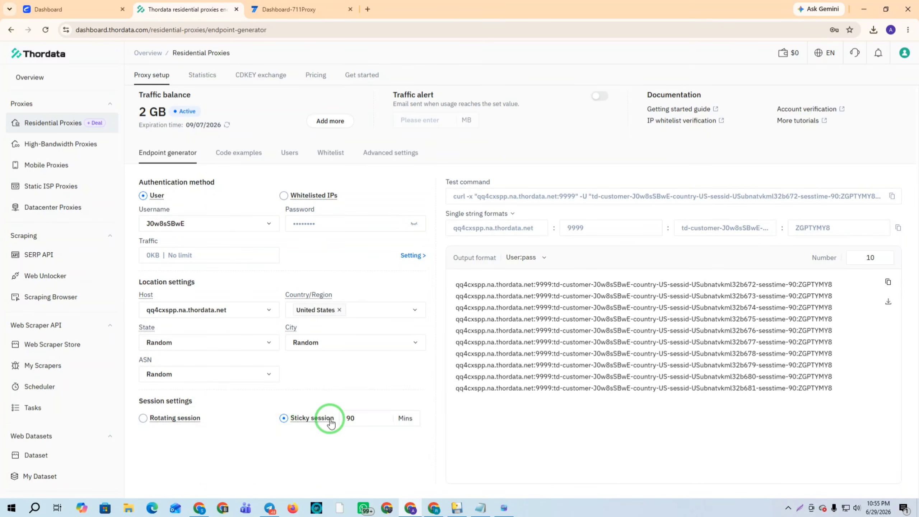
pyautogui.click(357, 420)
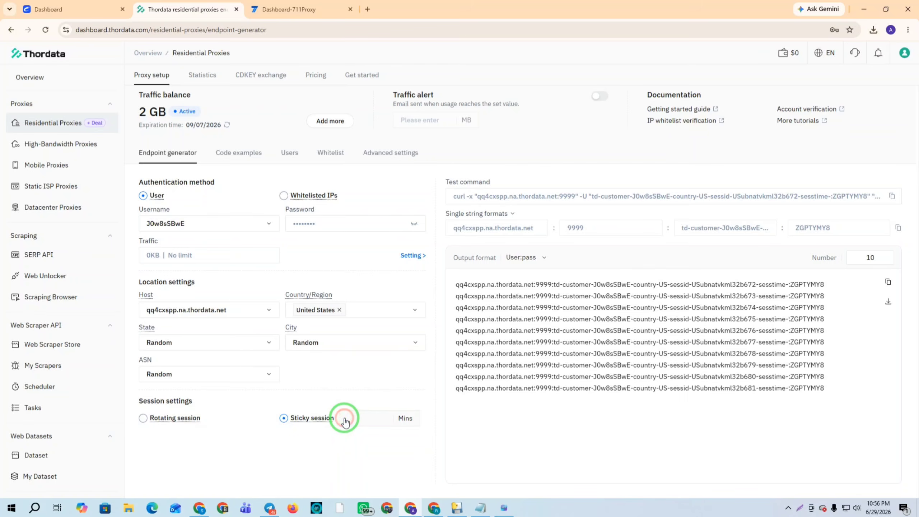
pyautogui.write('90')
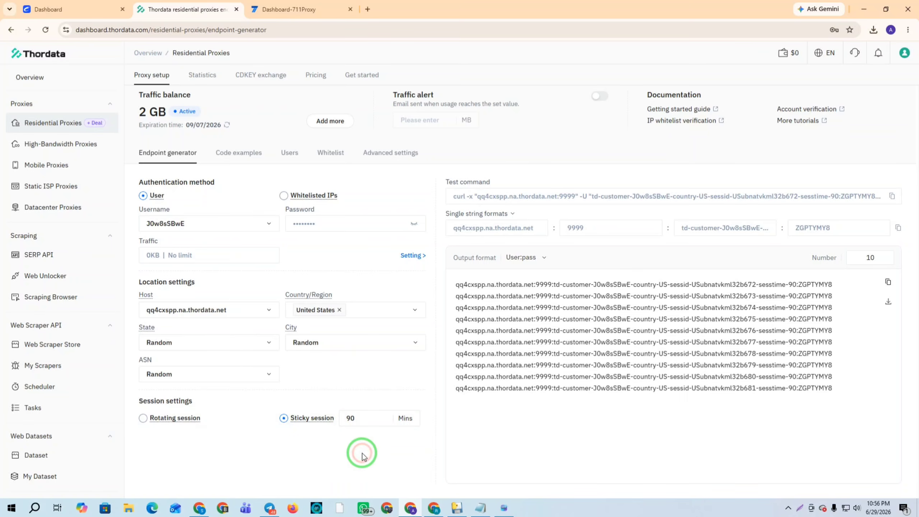
pyautogui.click(508, 215)
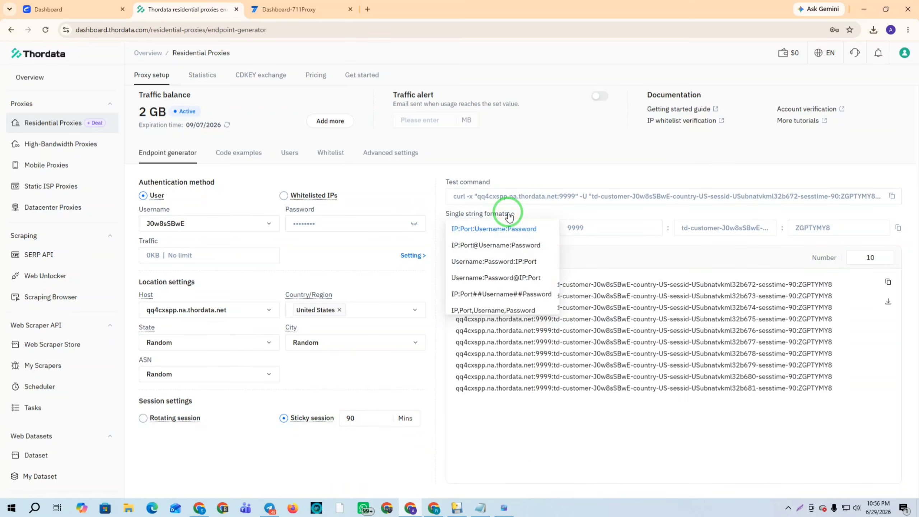
pyautogui.click(488, 231)
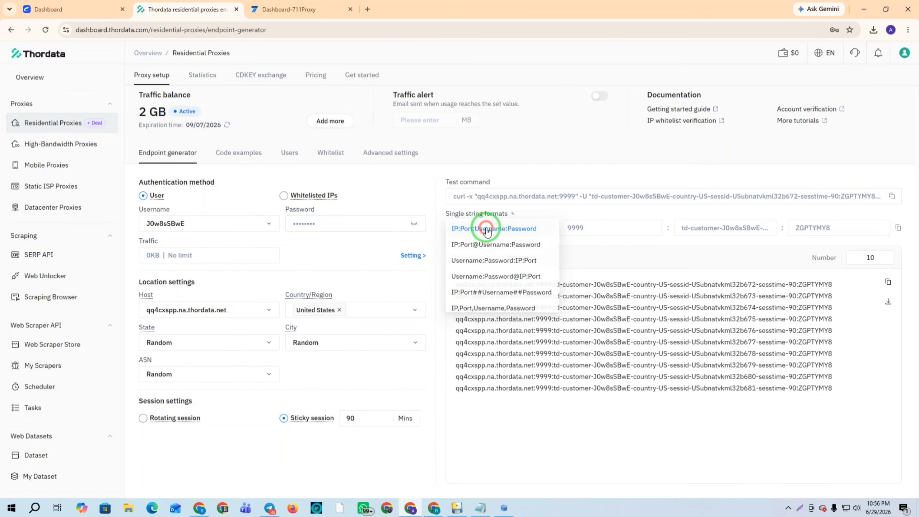
pyautogui.click(545, 258)
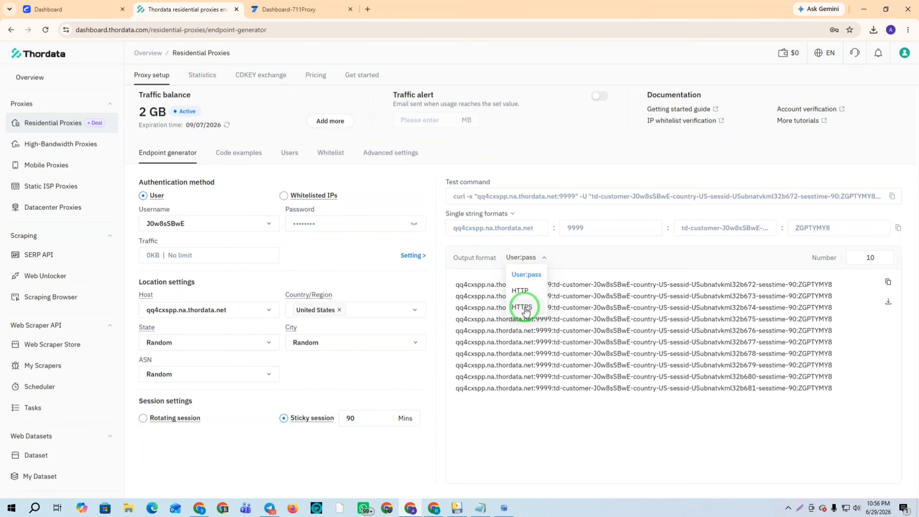
# Keep the User:pass output format and raise the proxy quantity to 20.
pyautogui.click(522, 292)
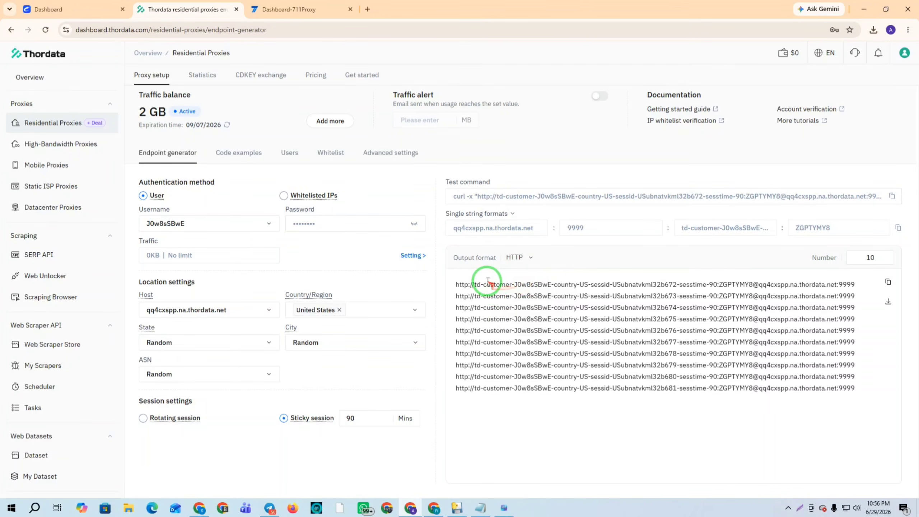
pyautogui.click(532, 257)
pyautogui.click(525, 276)
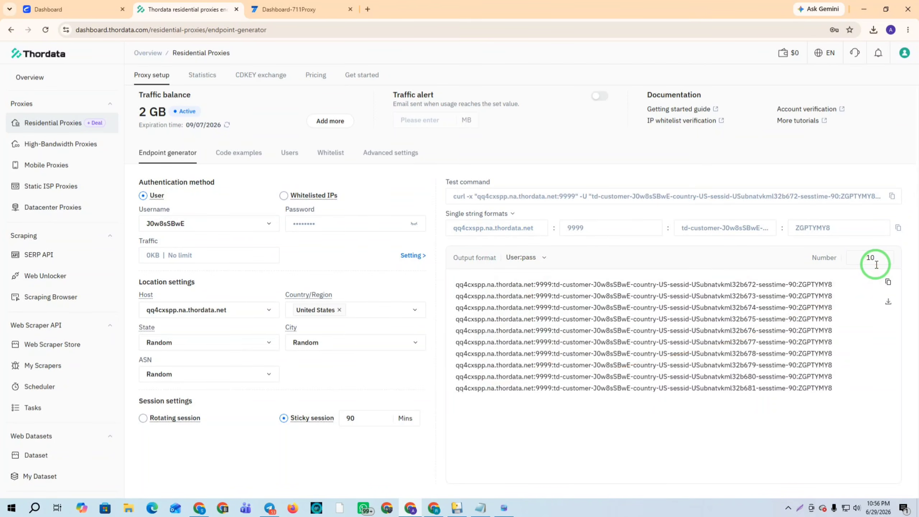
pyautogui.click(853, 260)
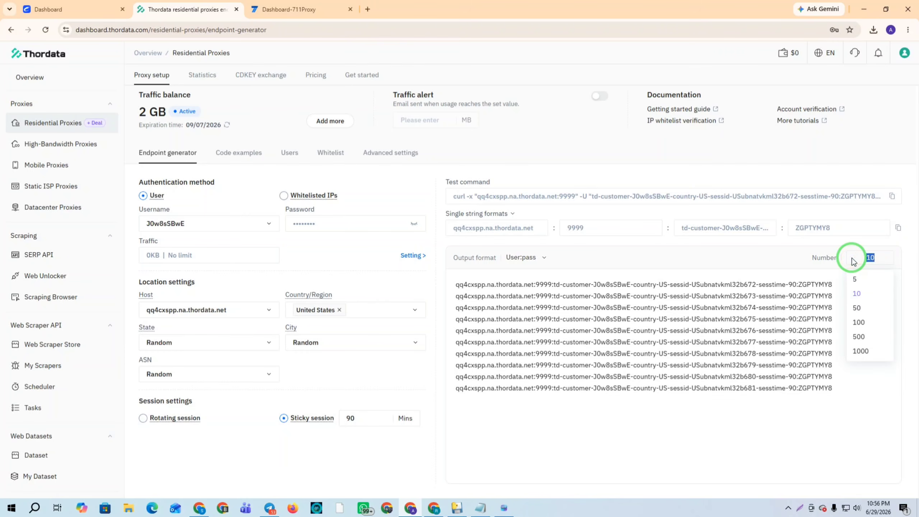
pyautogui.write('20')
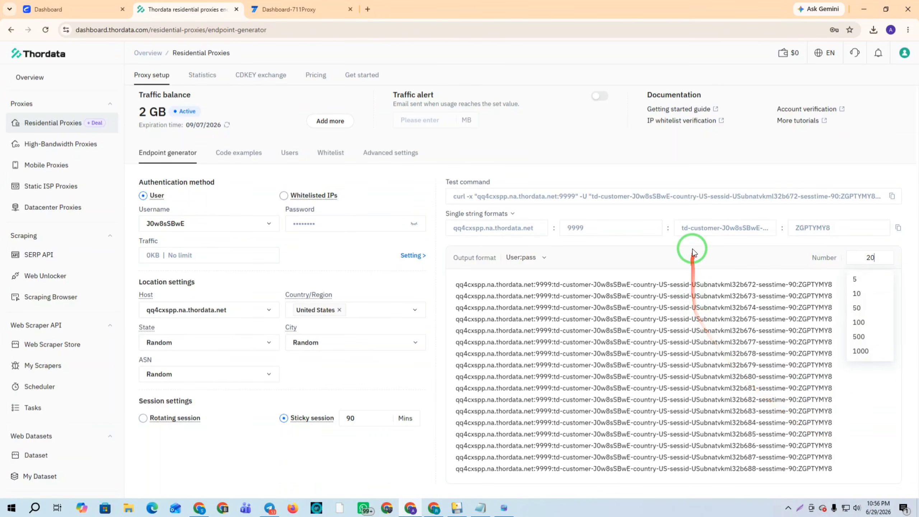
pyautogui.click(693, 250)
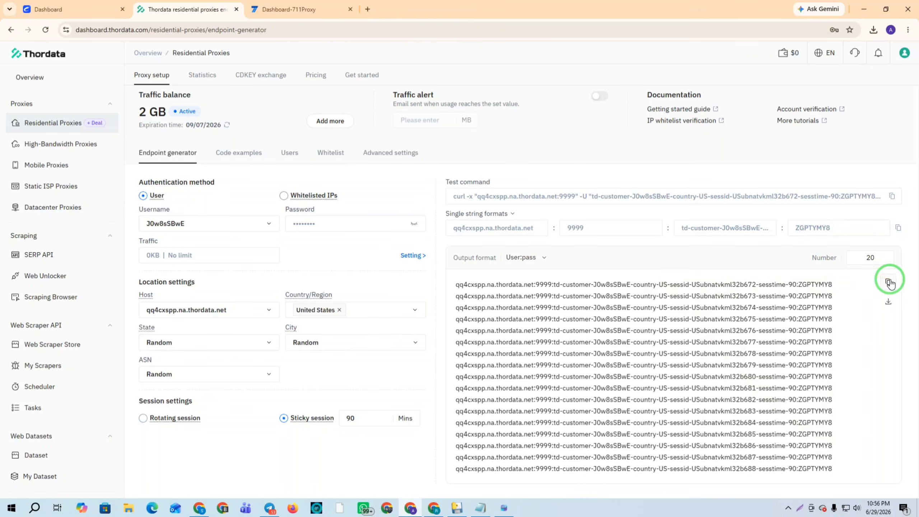
# Download the 20 US proxies as a TXT file and copy the first proxy line.
pyautogui.click(889, 303)
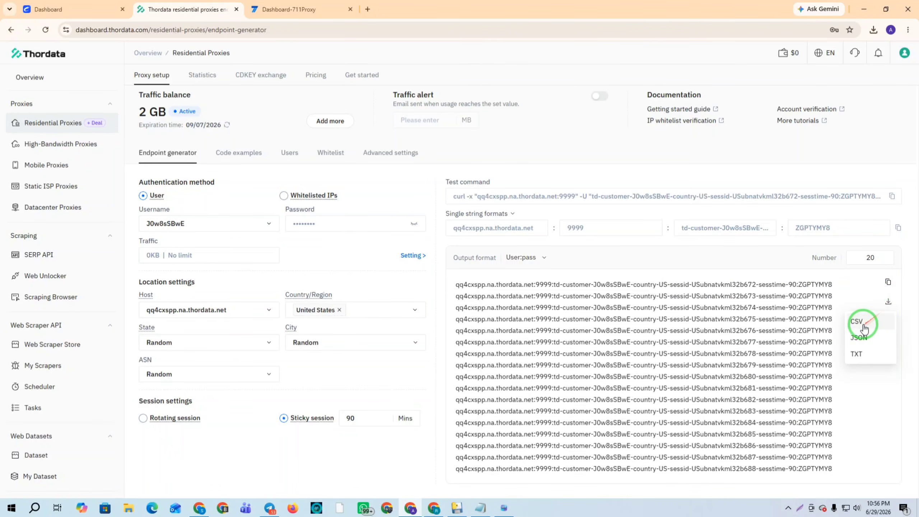
pyautogui.click(866, 355)
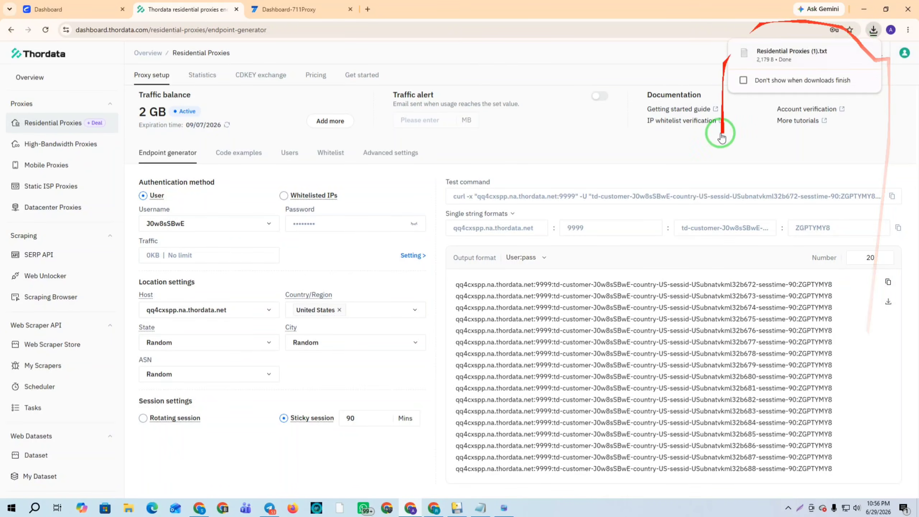
pyautogui.click(889, 282)
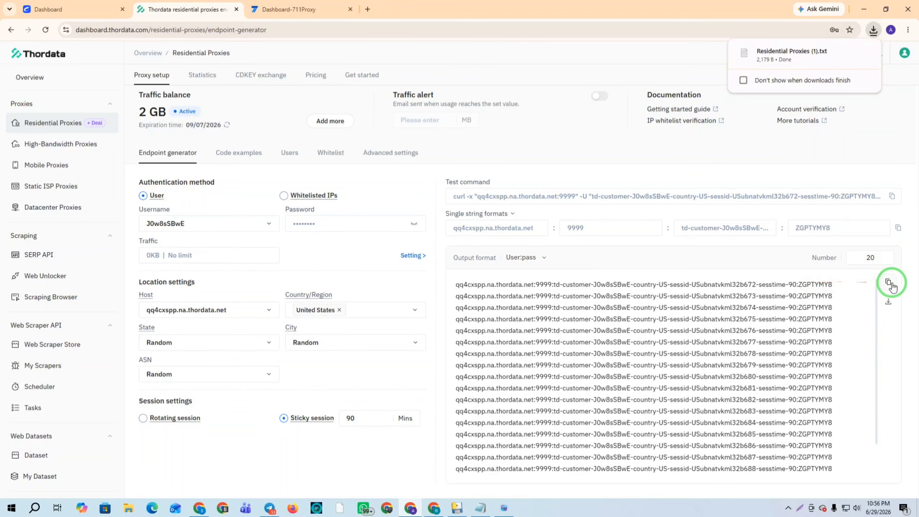
pyautogui.moveTo(820, 282); pyautogui.dragTo(449, 291)
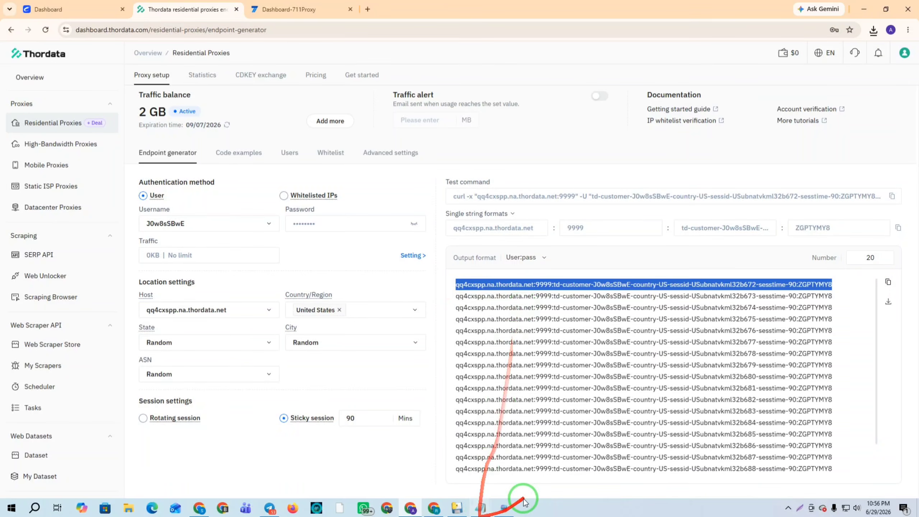
pyautogui.click(504, 508)
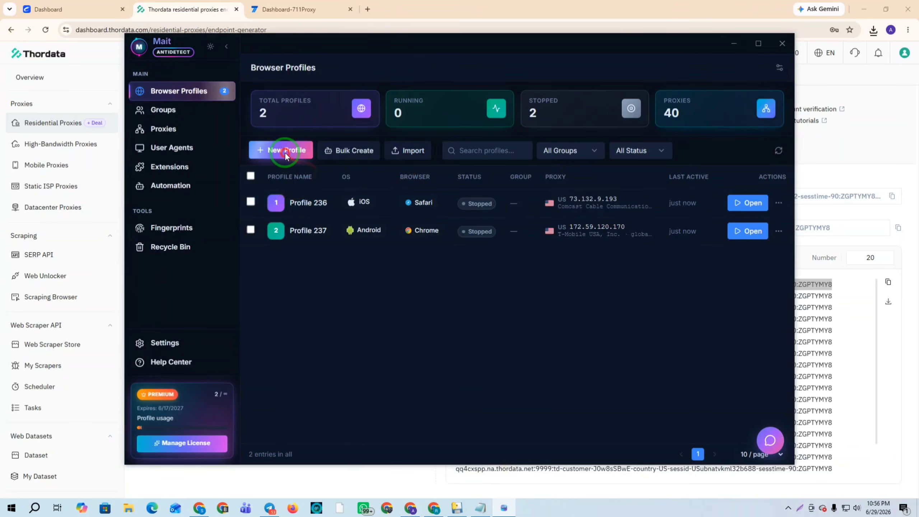
# Create iOS Profile 238 using the first Thordata proxy over HTTP, verified as a US IP.
pyautogui.click(286, 150)
pyautogui.click(553, 167)
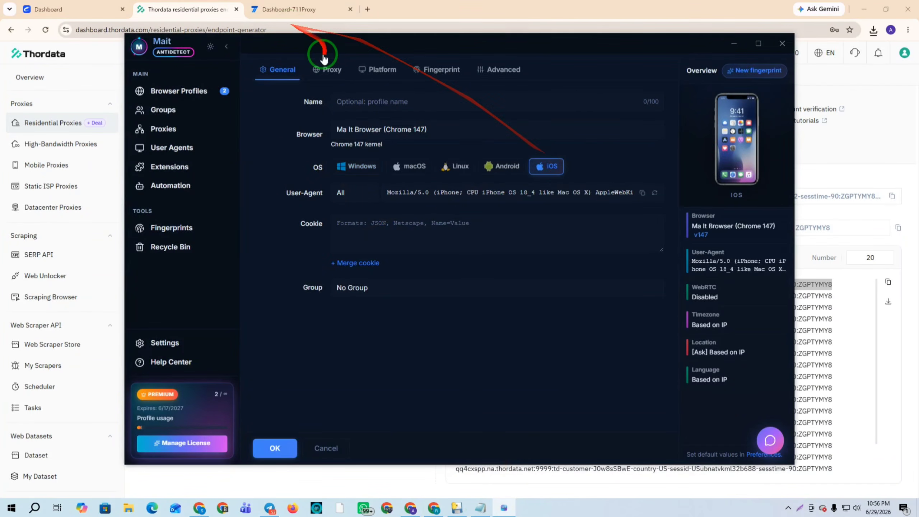
pyautogui.click(328, 69)
pyautogui.click(476, 156)
pyautogui.hotkey('ctrl', 'v')
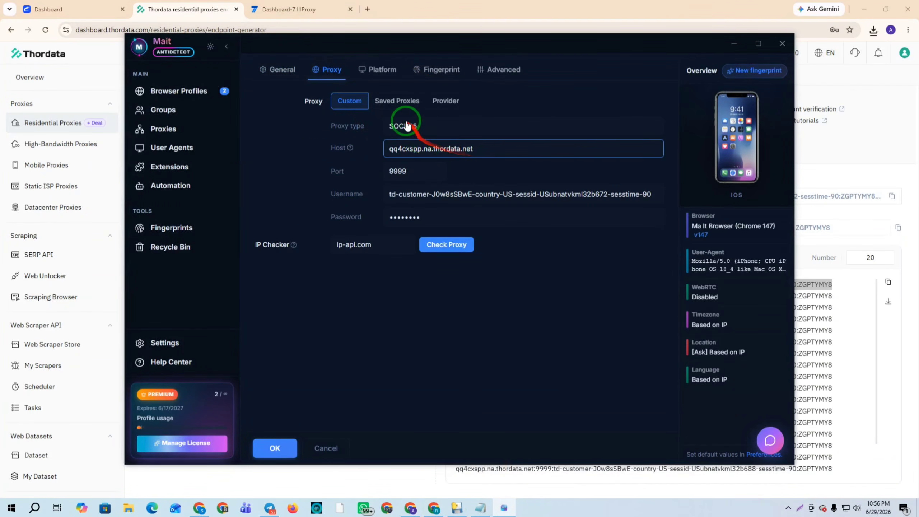
pyautogui.click(406, 125)
pyautogui.click(406, 155)
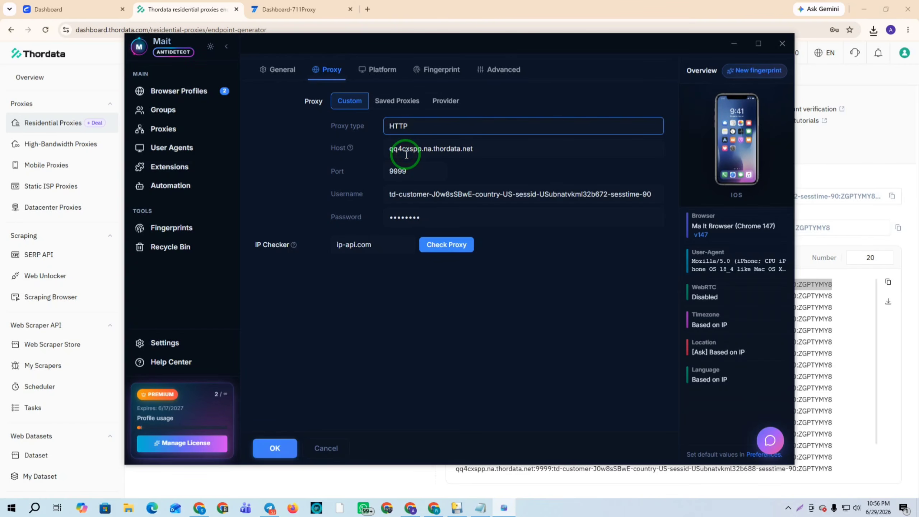
pyautogui.click(446, 249)
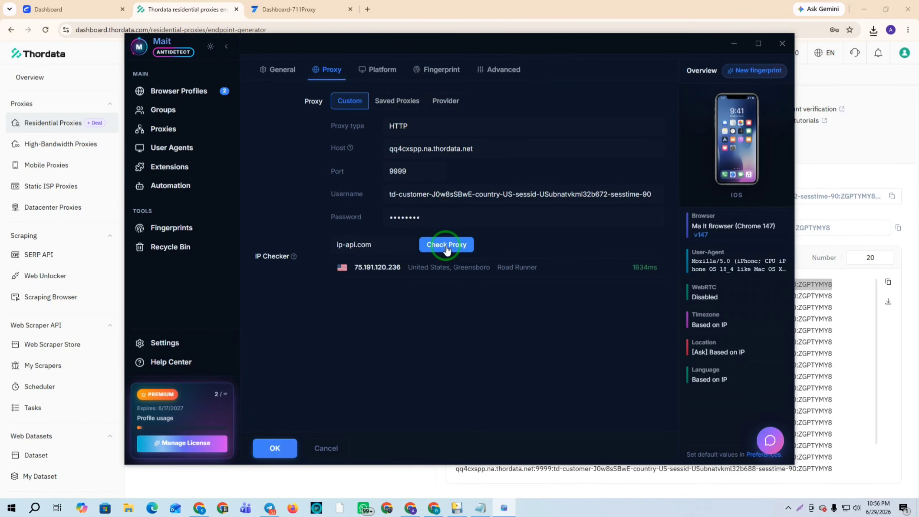
pyautogui.click(268, 448)
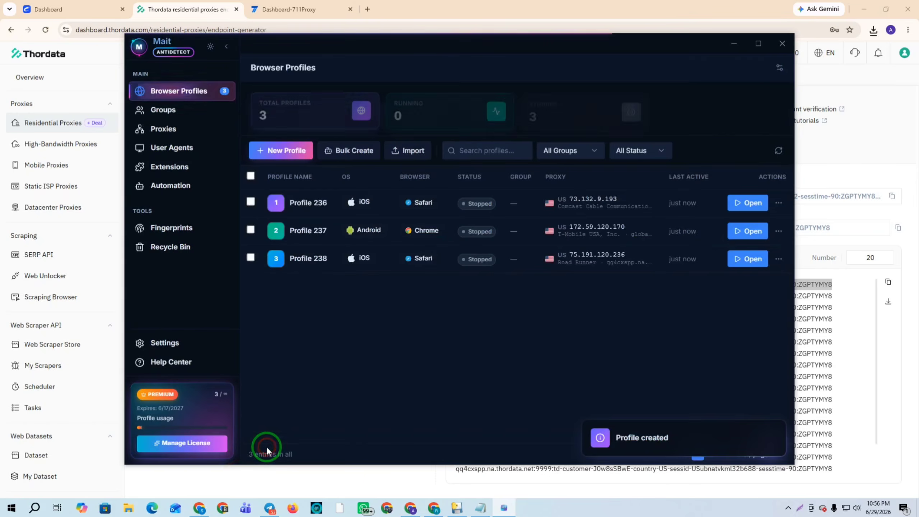
pyautogui.click(286, 152)
# Start an Android profile with the second Thordata proxy line, test it, then discard the form.
pyautogui.click(501, 166)
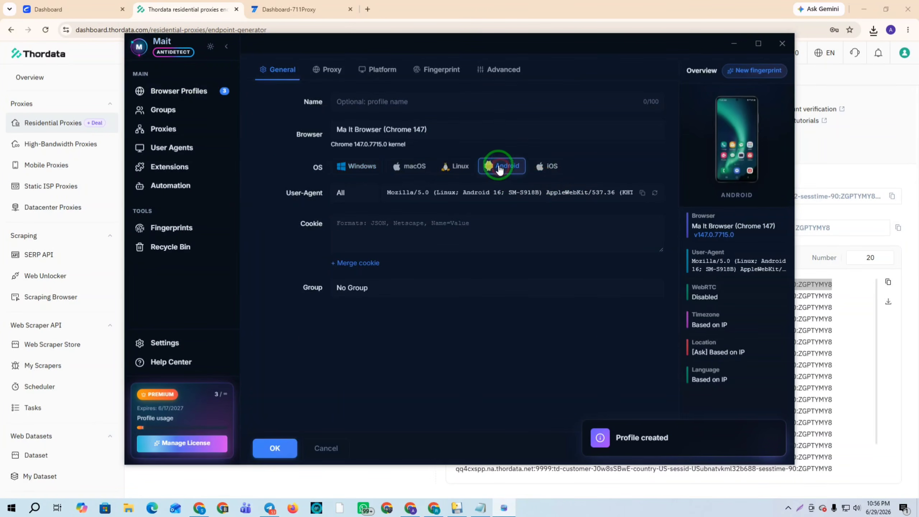
pyautogui.click(339, 73)
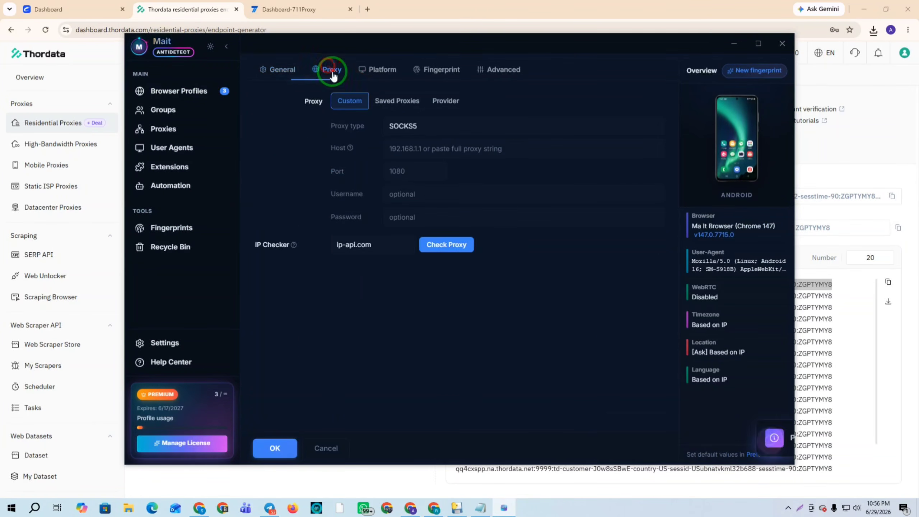
pyautogui.click(580, 17)
pyautogui.moveTo(833, 297); pyautogui.dragTo(474, 299)
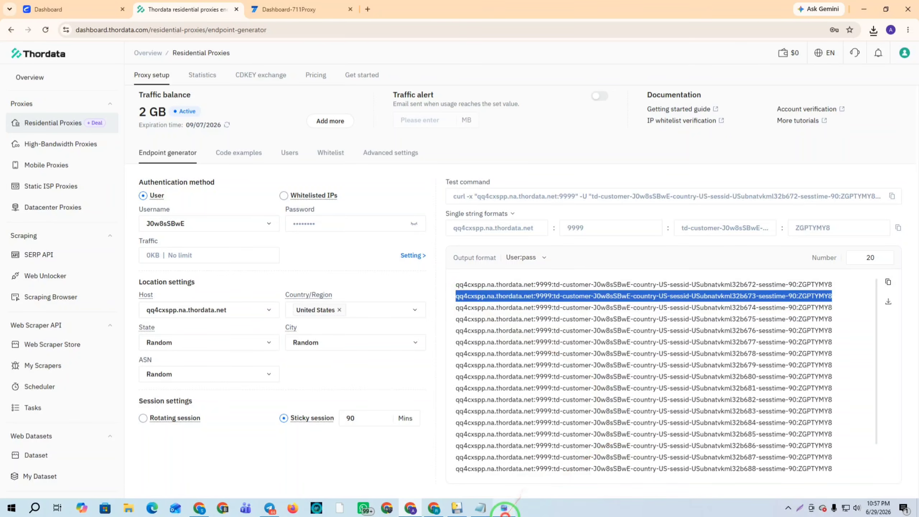
pyautogui.click(504, 508)
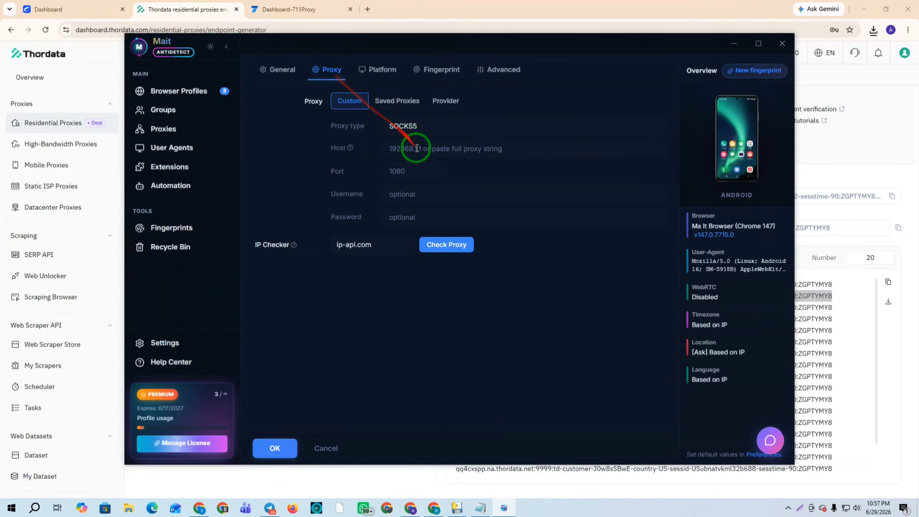
pyautogui.click(415, 148)
pyautogui.hotkey('ctrl', 'v')
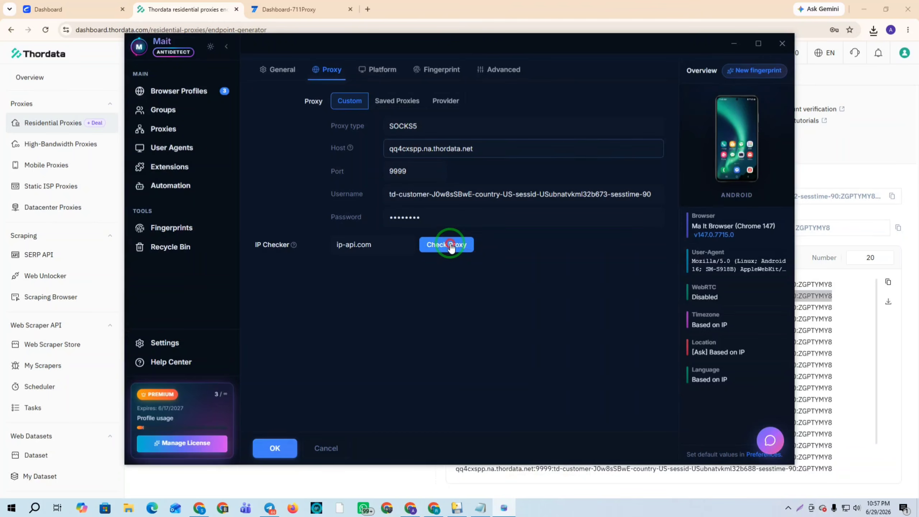
pyautogui.click(450, 245)
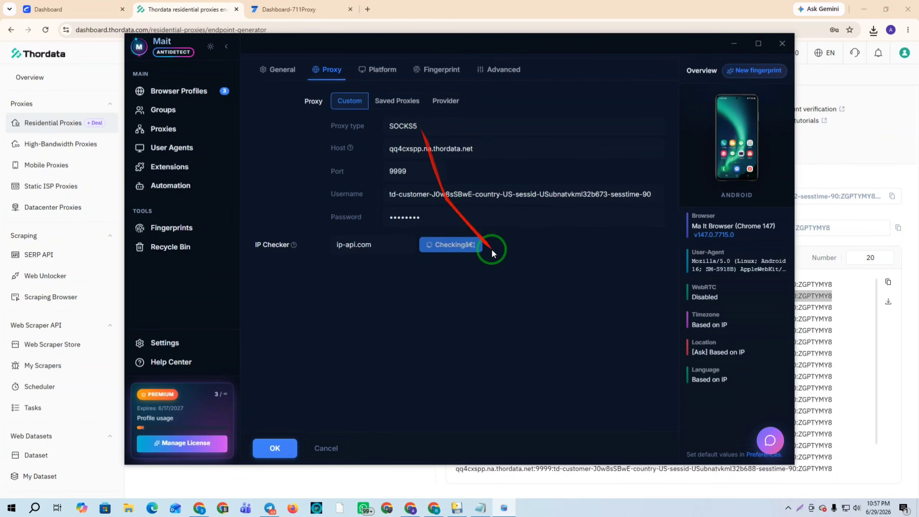
pyautogui.click(284, 448)
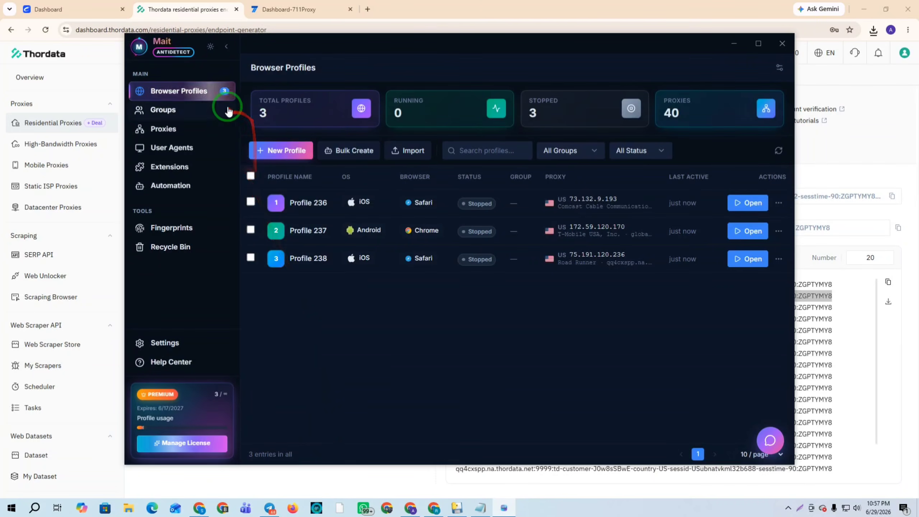
# Recreate Android Profile 239 on the second proxy over HTTP, verify it, and save it.
pyautogui.click(281, 150)
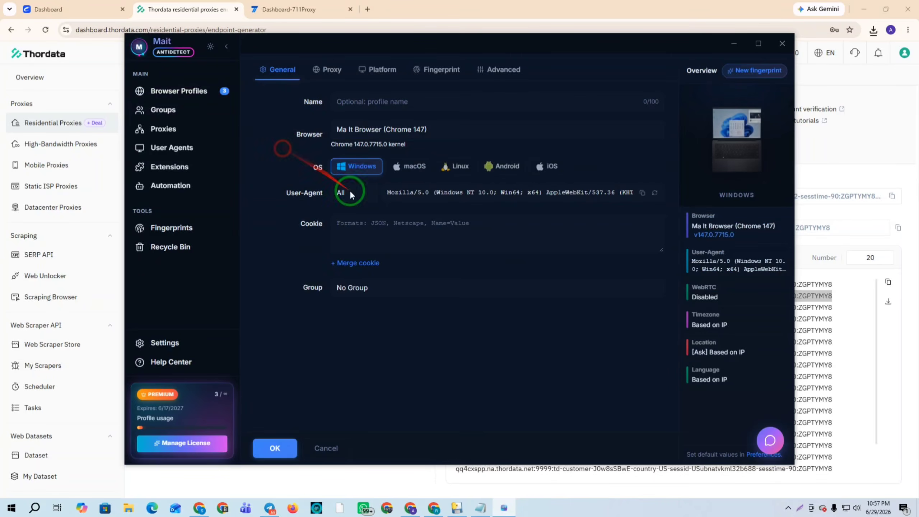
pyautogui.click(506, 175)
pyautogui.click(327, 69)
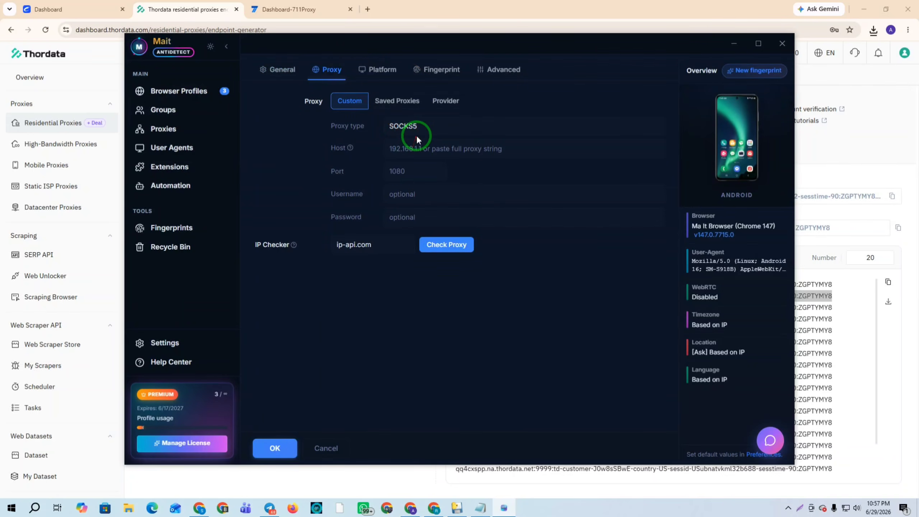
pyautogui.click(440, 131)
pyautogui.click(404, 153)
pyautogui.click(408, 145)
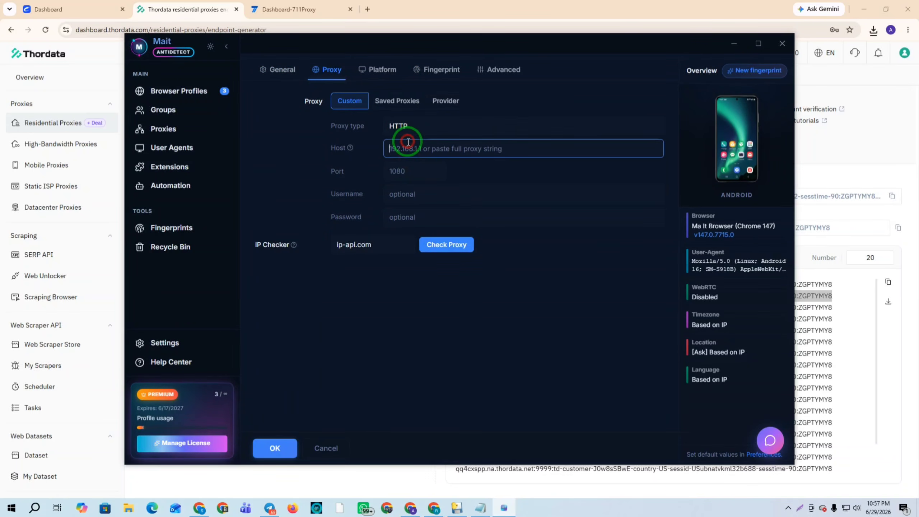
pyautogui.hotkey('ctrl', 'v')
pyautogui.click(450, 250)
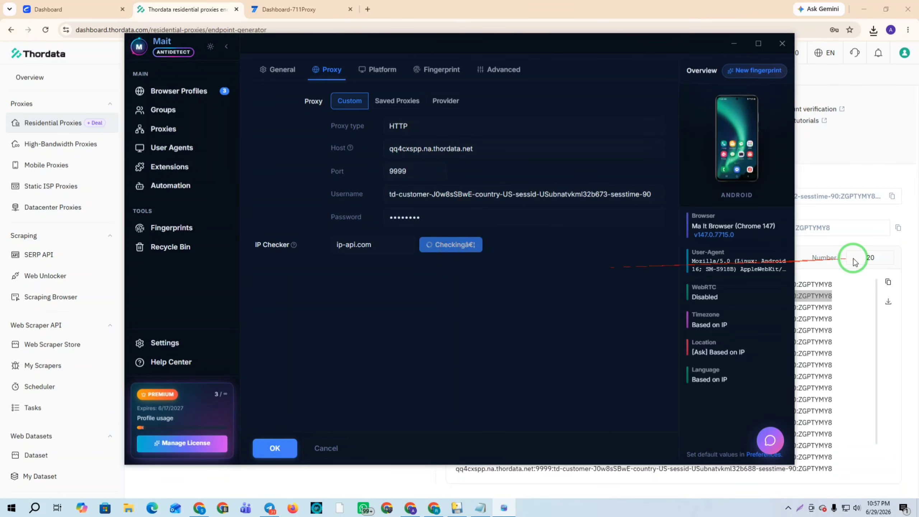
pyautogui.click(275, 447)
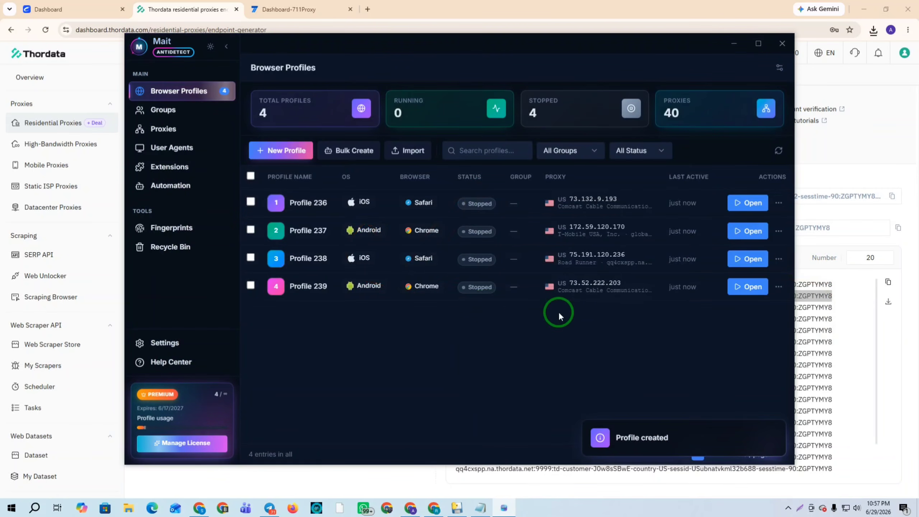
pyautogui.click(185, 9)
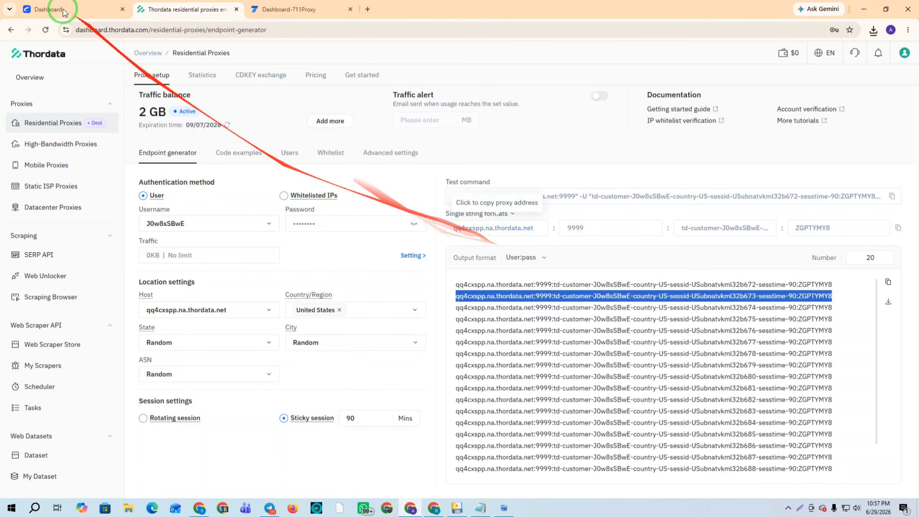
# Copy the invitation link from Cliproxy's Affiliate Program page, then switch to the other browser window.
pyautogui.click(47, 8)
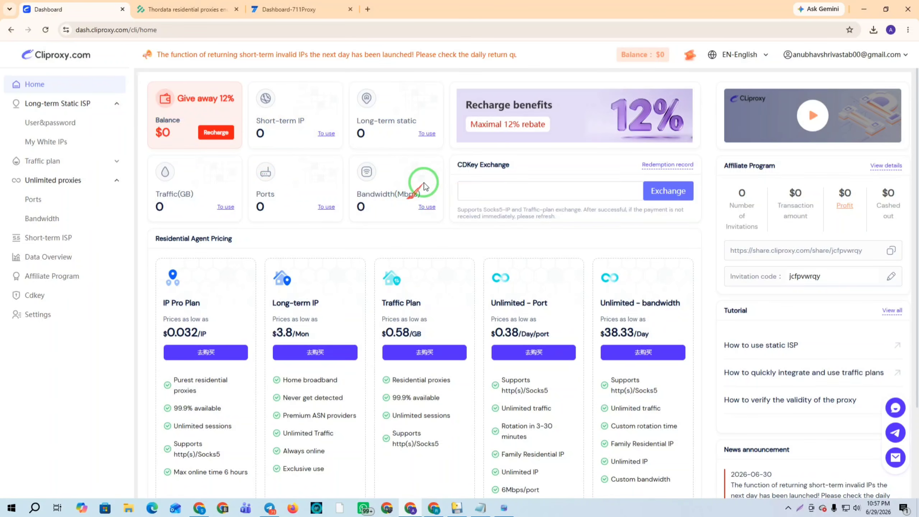
pyautogui.click(66, 276)
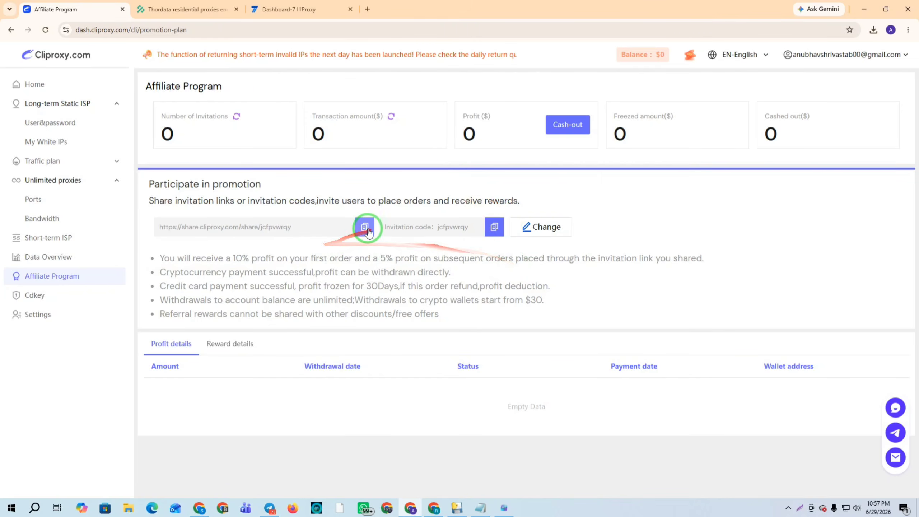
pyautogui.click(365, 227)
pyautogui.click(504, 509)
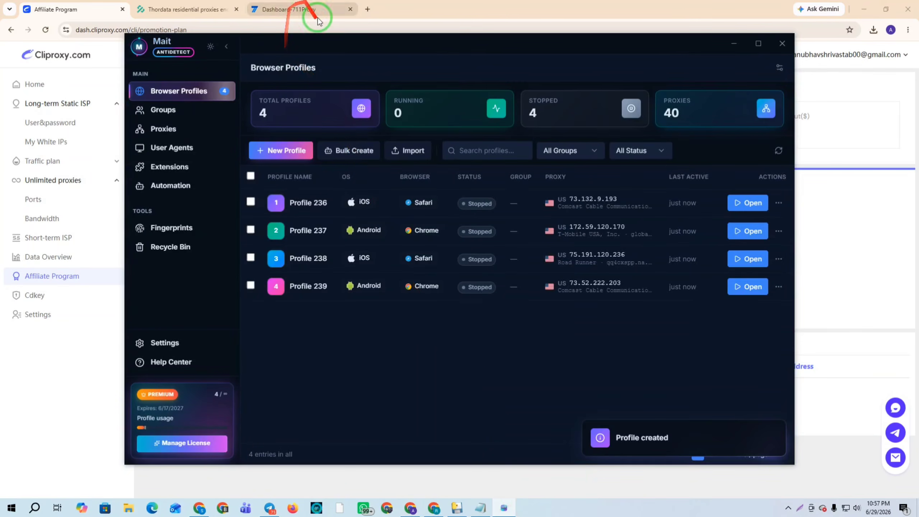
pyautogui.click(434, 508)
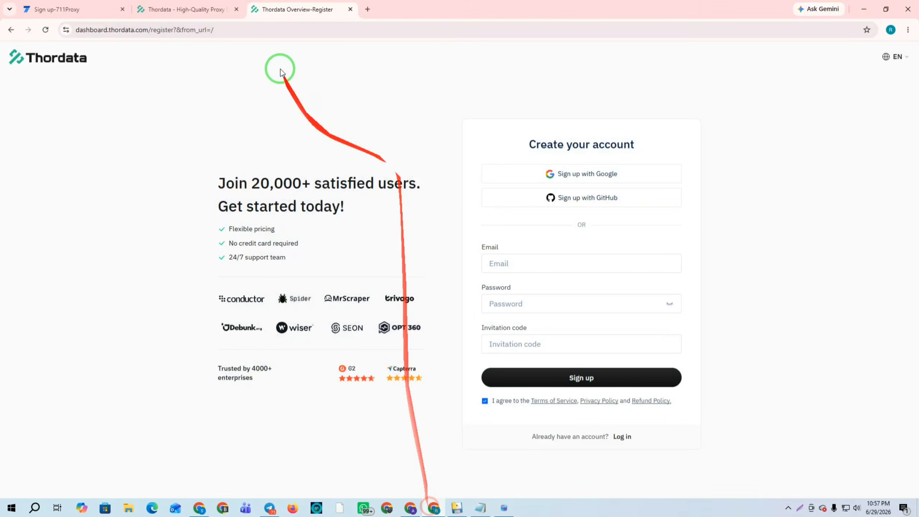
# Load the invitation link in a new tab, open its prefilled sign-up form, then return to Affiliate Program.
pyautogui.click(368, 9)
pyautogui.click(224, 31)
pyautogui.hotkey('ctrl', 'v')
pyautogui.press('Return')
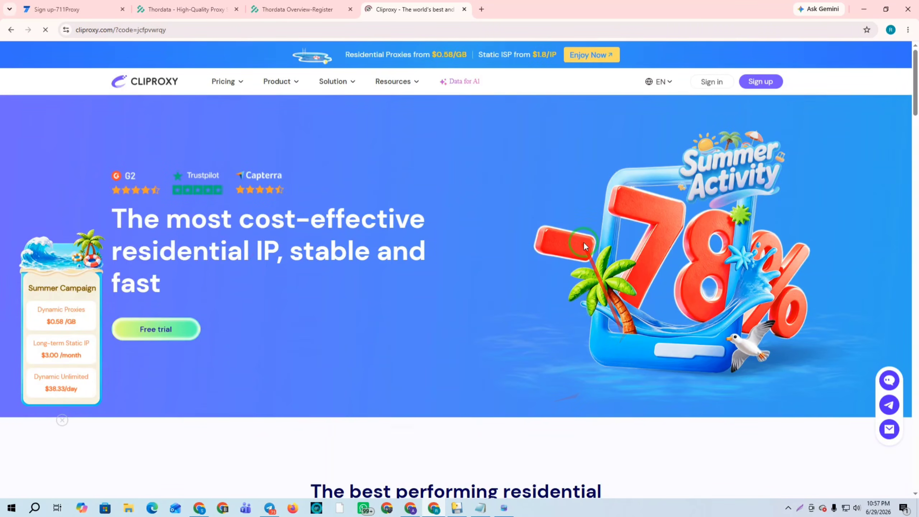
pyautogui.click(761, 82)
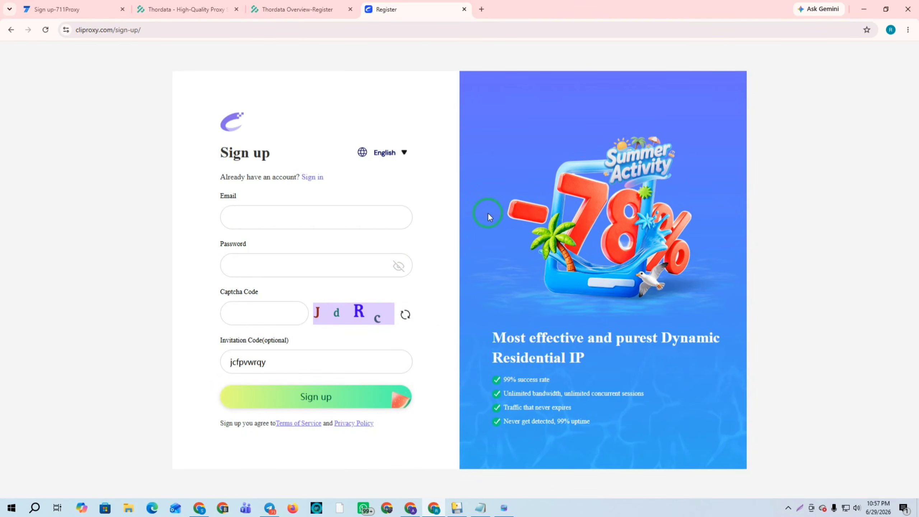
pyautogui.click(858, 10)
pyautogui.click(526, 3)
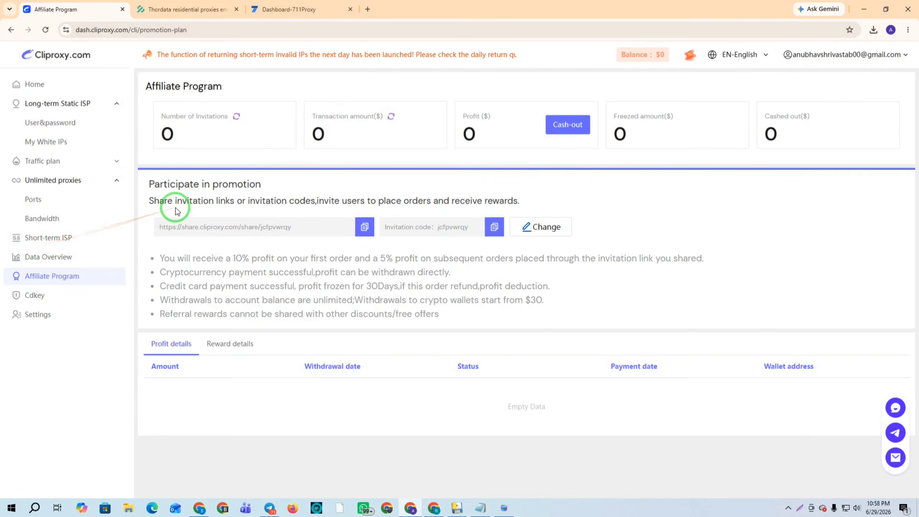
# Redeem a CDKey under Exchange CDKey and confirm the 1000MB entry in the exchange record.
pyautogui.click(32, 86)
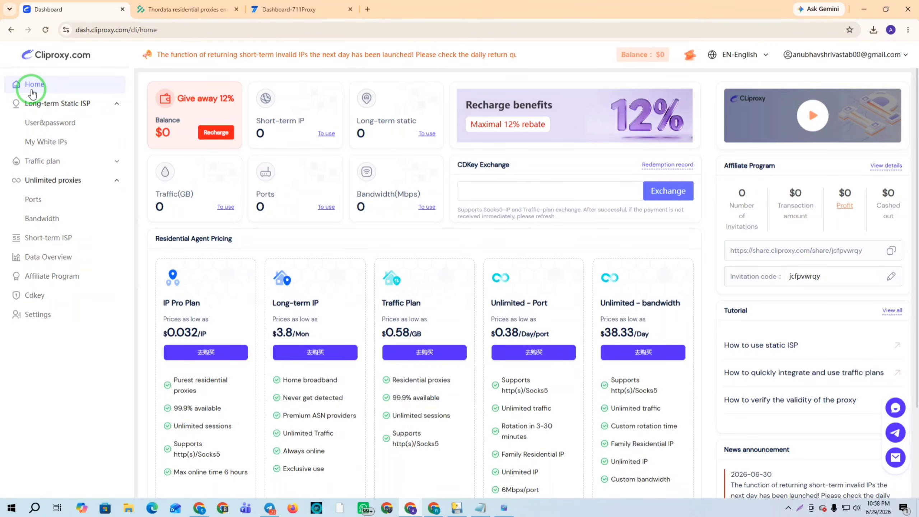
pyautogui.click(35, 297)
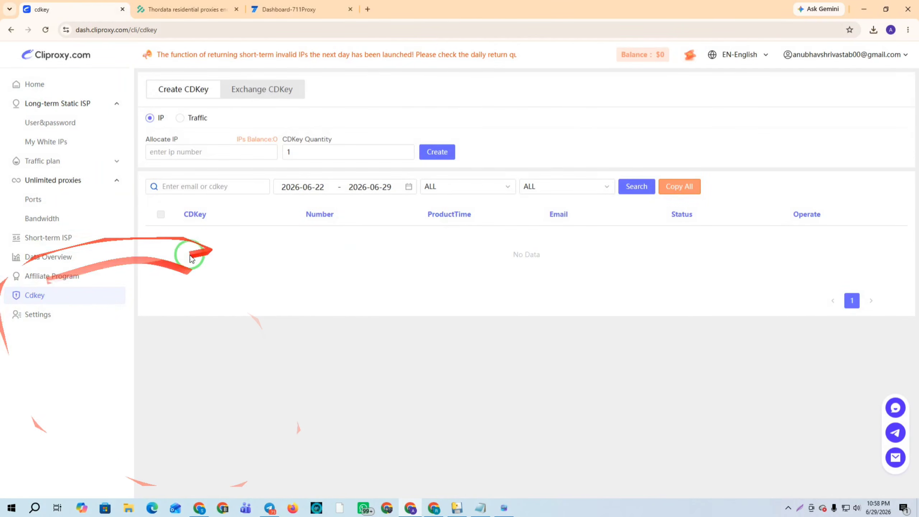
pyautogui.click(255, 93)
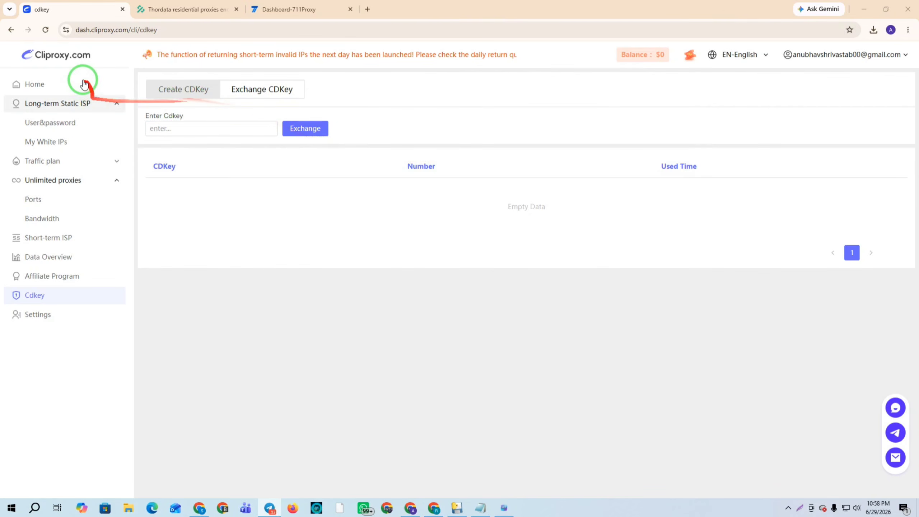
pyautogui.click(169, 129)
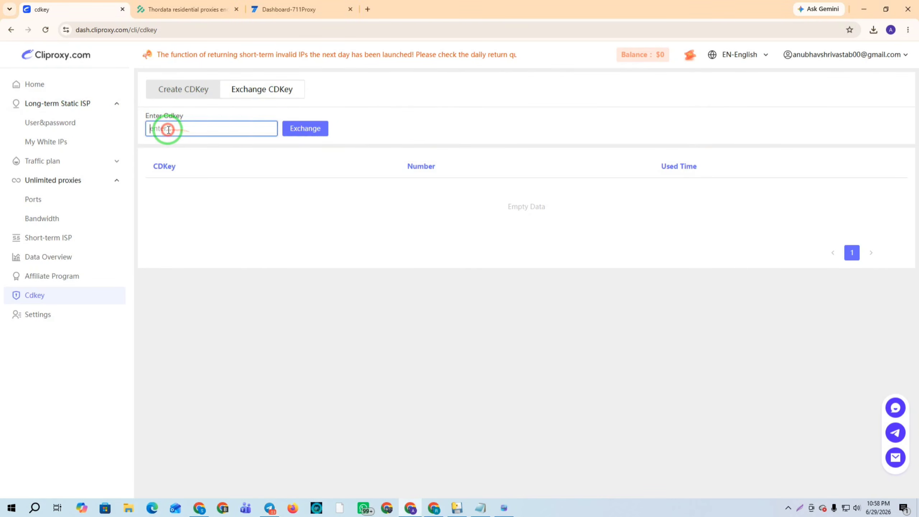
pyautogui.click(318, 127)
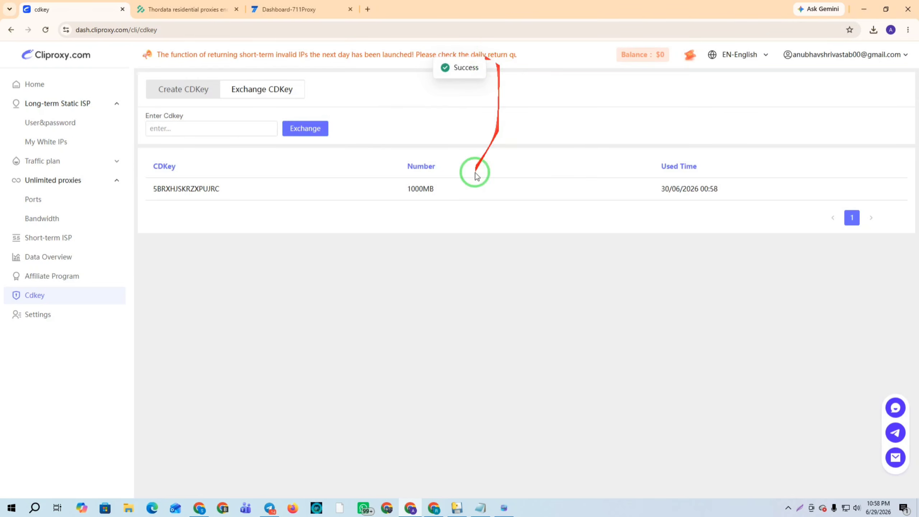
pyautogui.moveTo(409, 188); pyautogui.dragTo(477, 193)
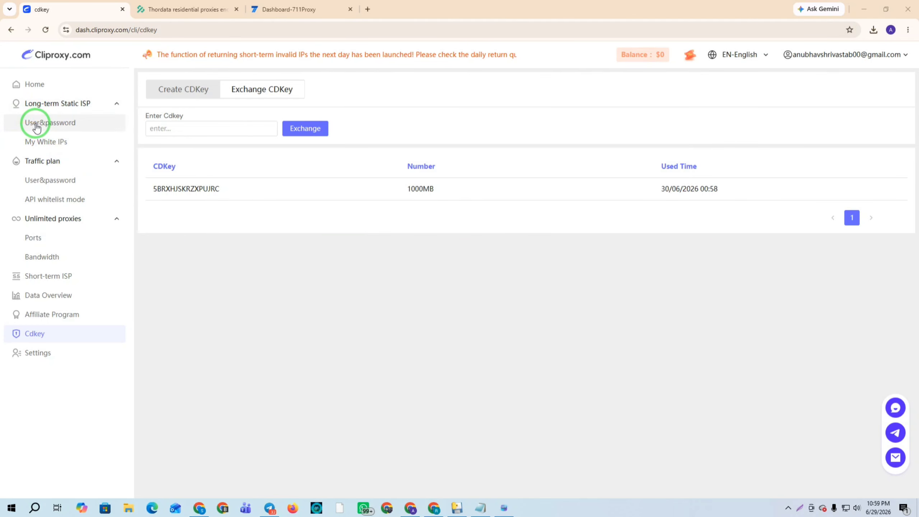
# Open the Traffic plan's User&password page showing the 1GB traffic balance.
pyautogui.click(48, 123)
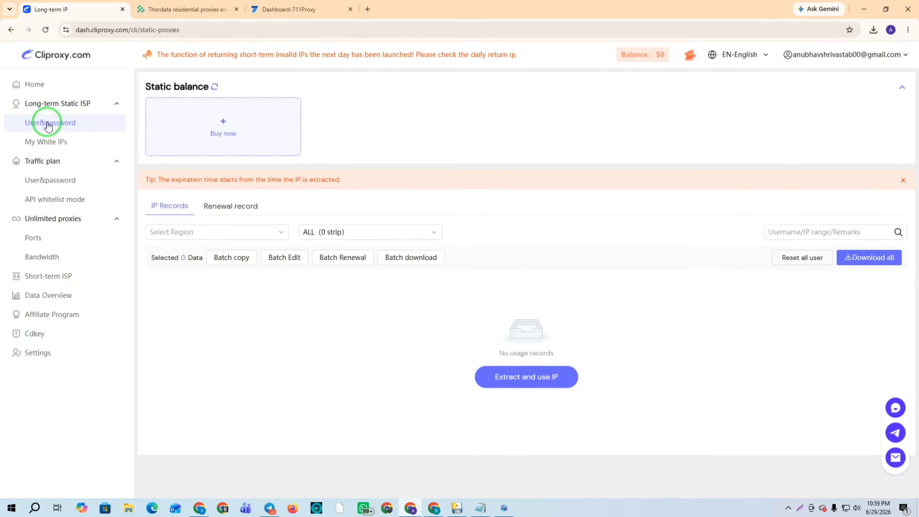
pyautogui.click(51, 162)
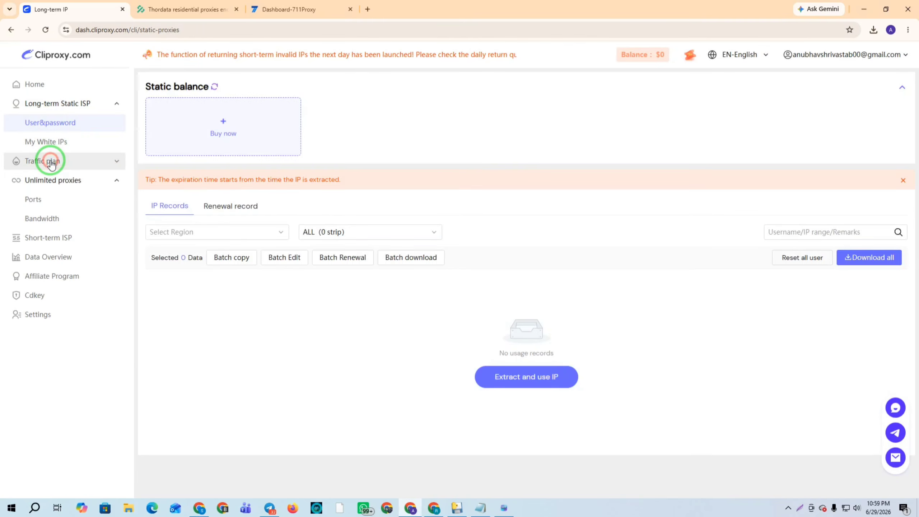
pyautogui.click(77, 165)
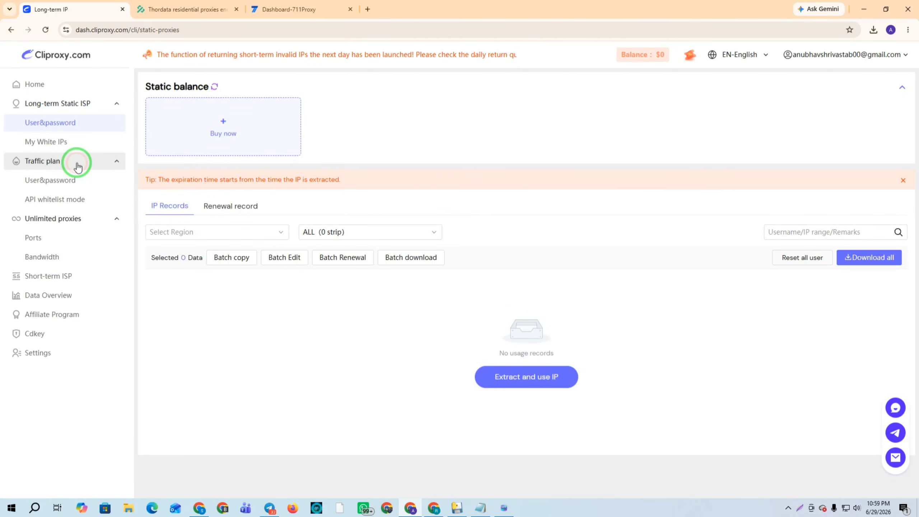
pyautogui.click(53, 181)
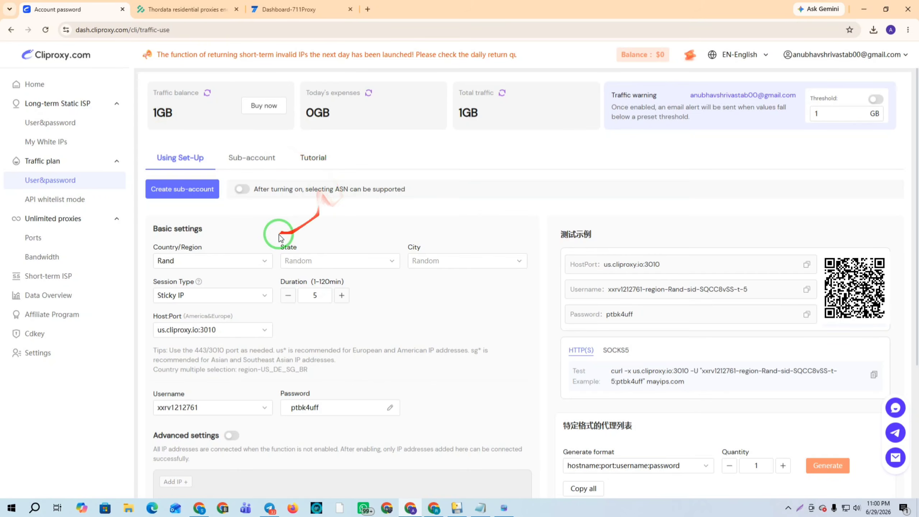
# Create a sub-account with an account name, a password and a distribution traffic value.
pyautogui.click(187, 192)
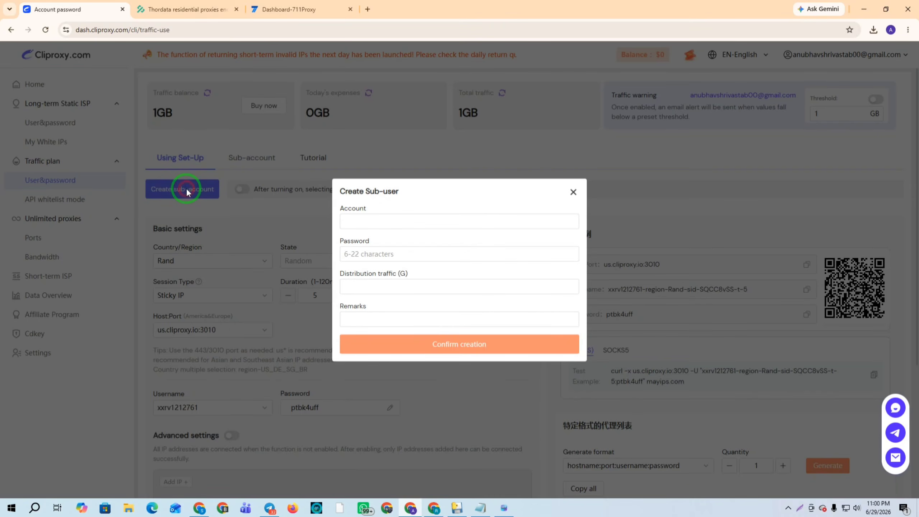
pyautogui.click(385, 220)
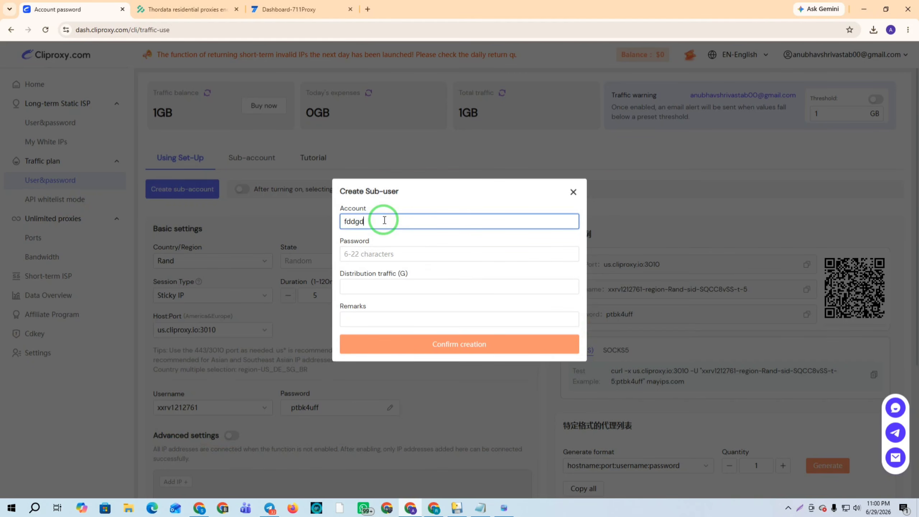
pyautogui.click(371, 260)
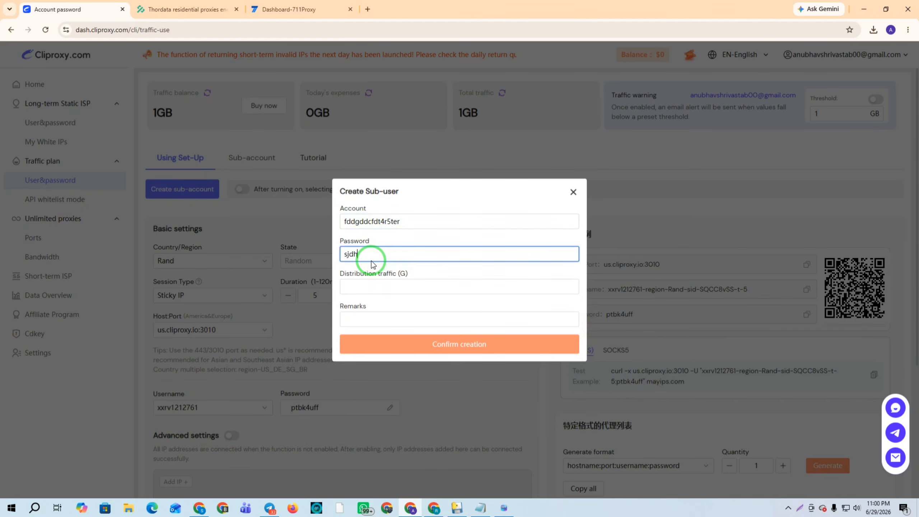
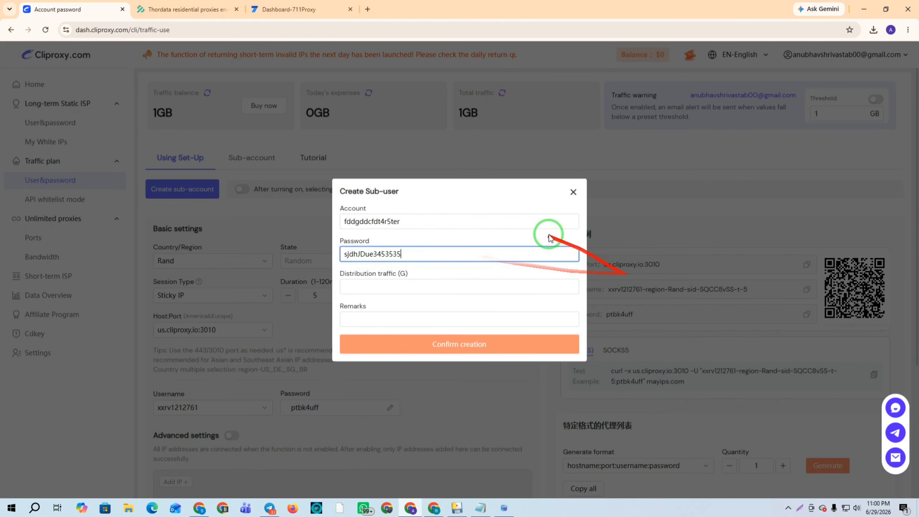
pyautogui.click(384, 287)
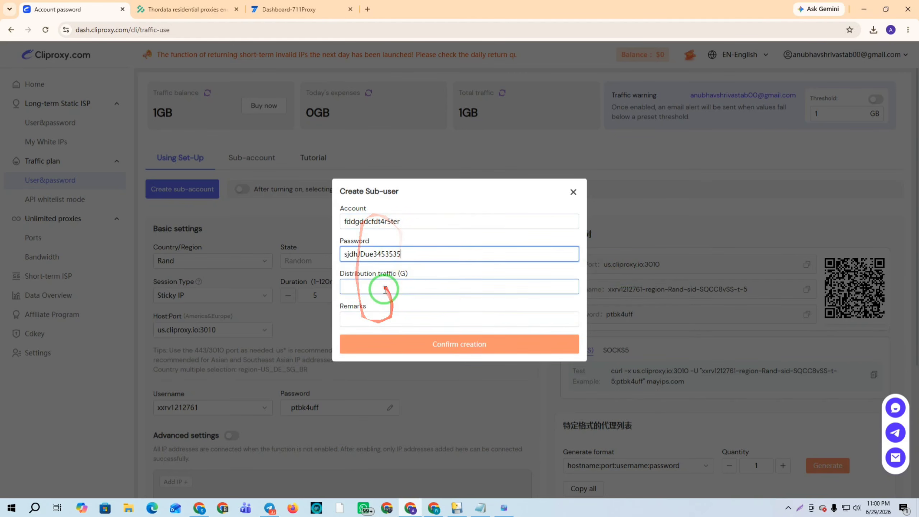
pyautogui.click(449, 345)
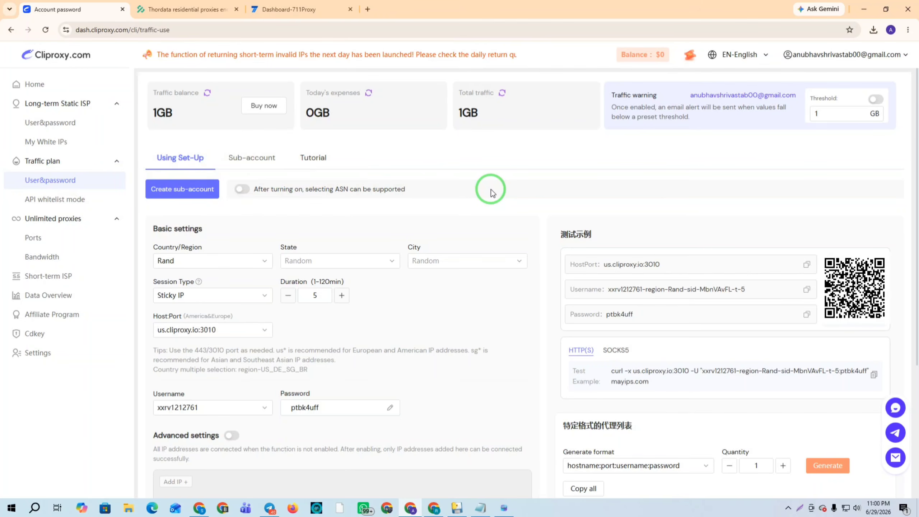
# Set Country/Region to United States with Sticky IP sessions lasting 120 minutes.
pyautogui.scroll(-1, 465, 203)
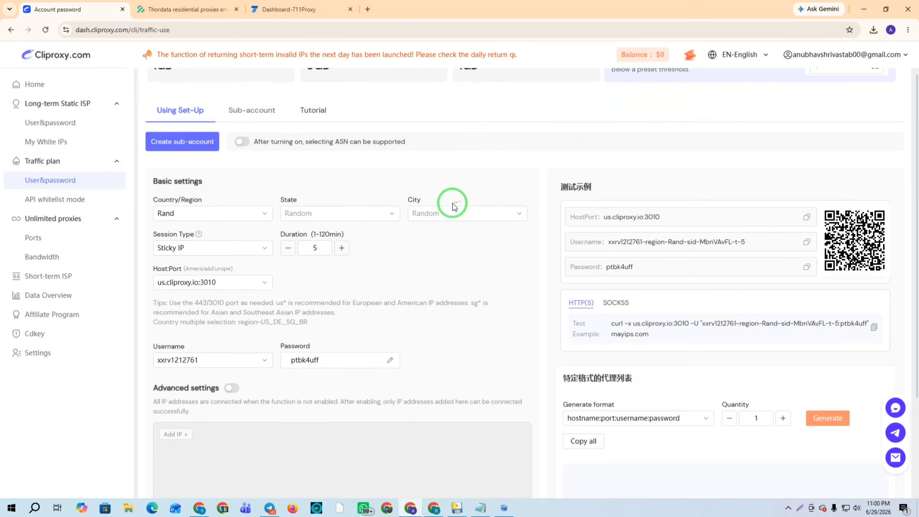
pyautogui.click(181, 213)
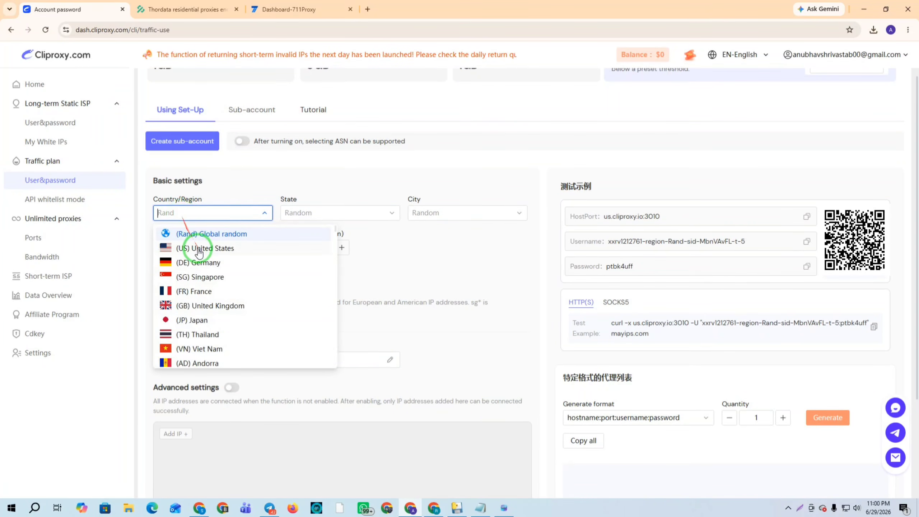
pyautogui.click(199, 249)
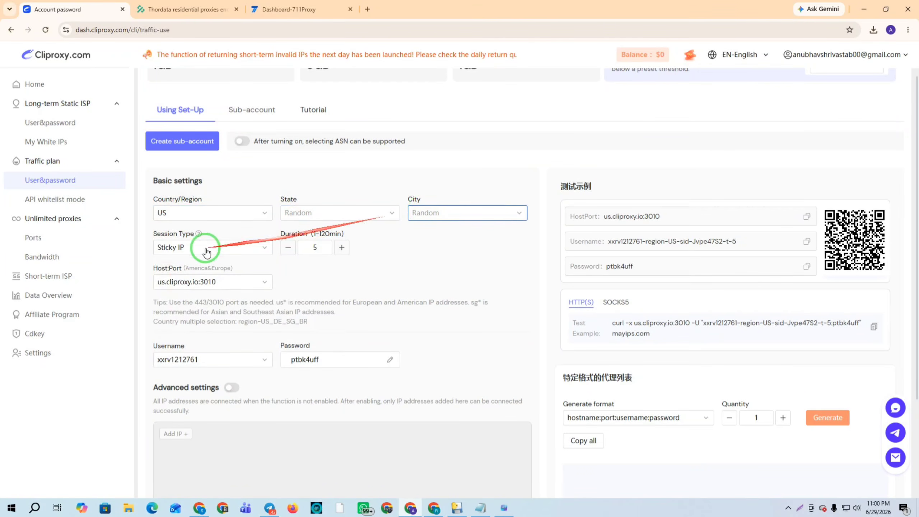
pyautogui.click(205, 247)
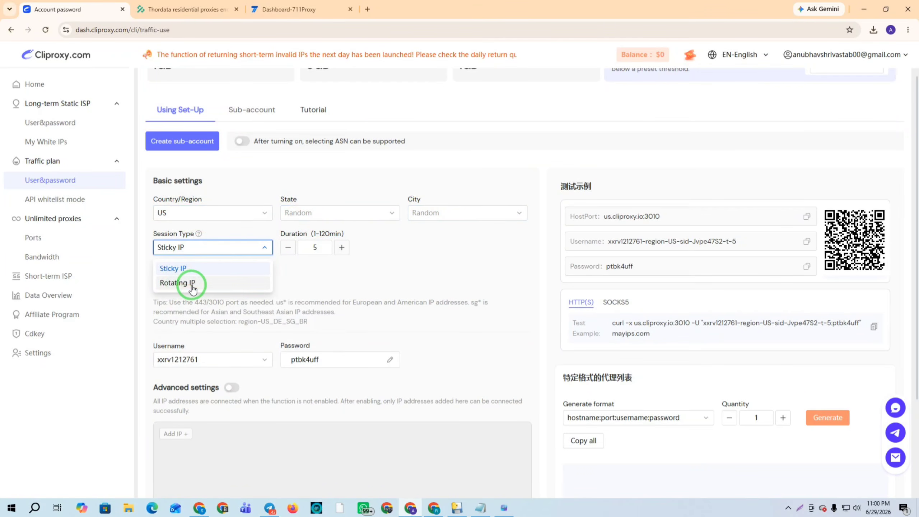
pyautogui.click(180, 268)
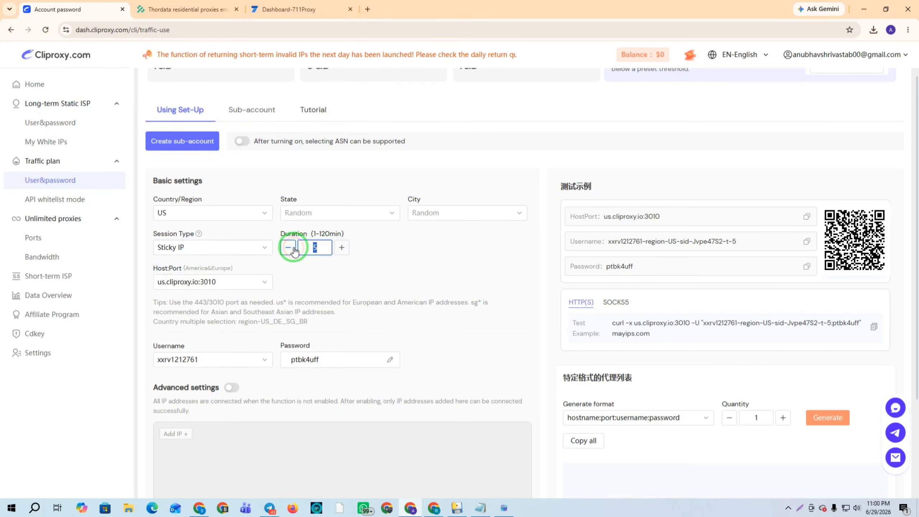
pyautogui.write('120')
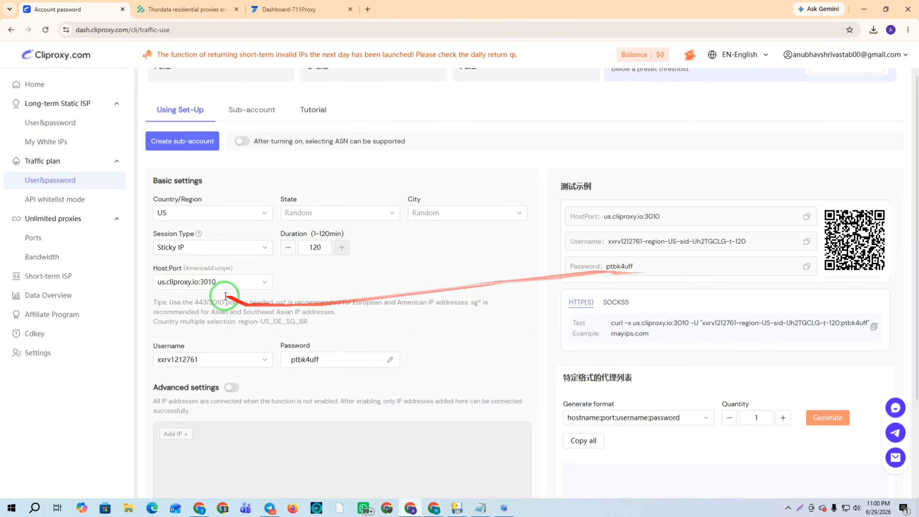
# Keep us.cliproxy.io:3010 as Host:Port and leave the proxy username unchanged.
pyautogui.click(231, 282)
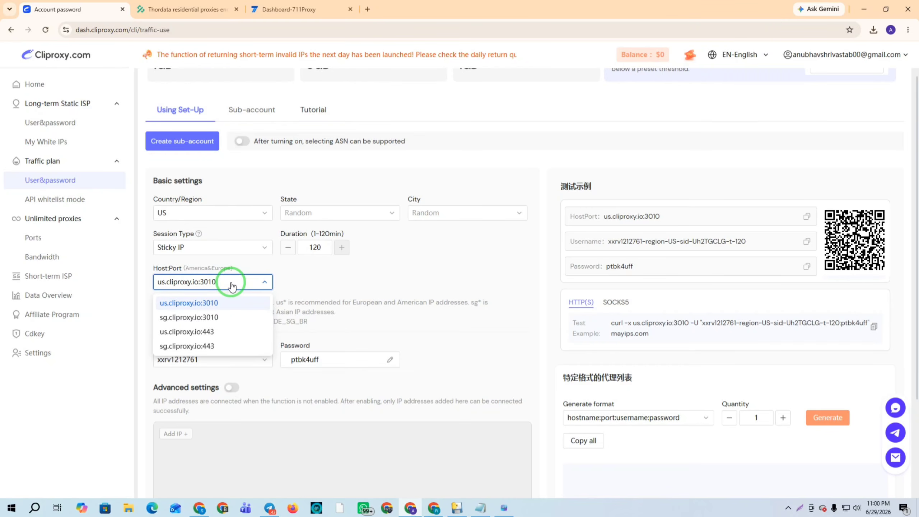
pyautogui.click(313, 279)
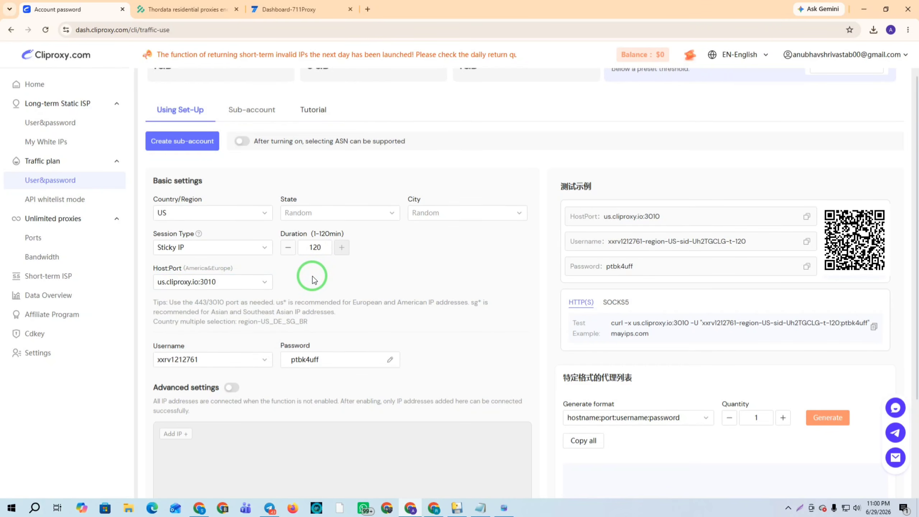
pyautogui.click(193, 282)
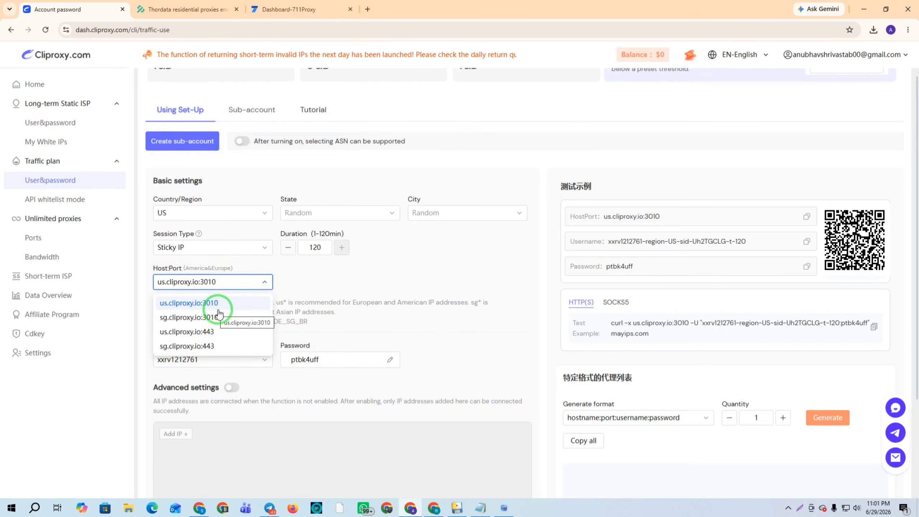
pyautogui.click(319, 264)
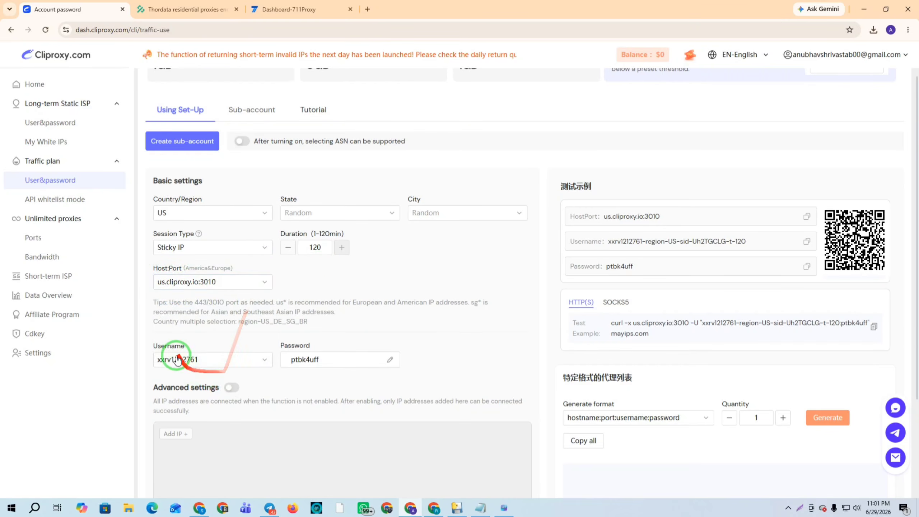
pyautogui.scroll(-1, 174, 326)
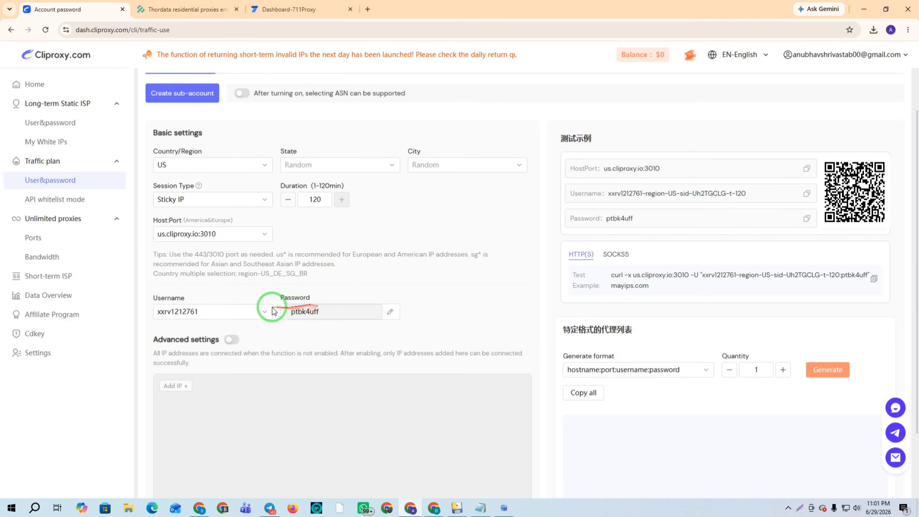
pyautogui.click(252, 310)
pyautogui.click(314, 326)
pyautogui.scroll(-1, 279, 344)
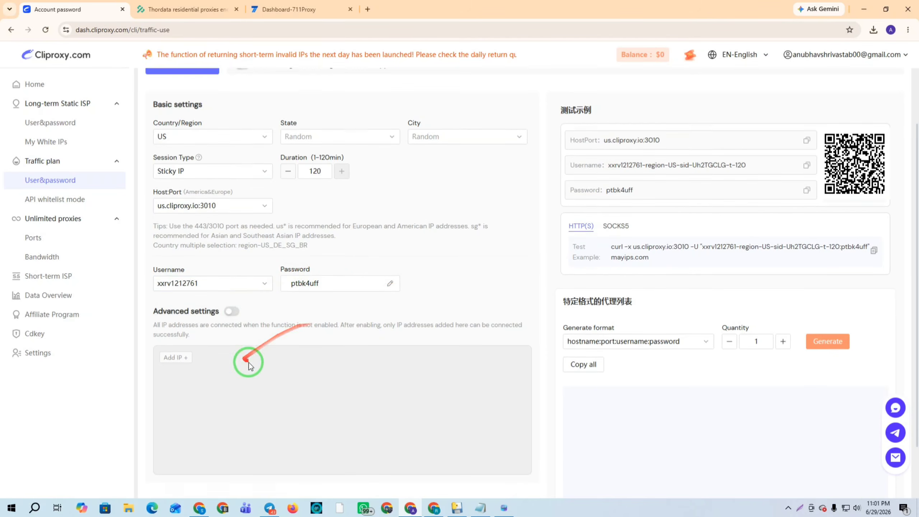
pyautogui.scroll(2, 362, 326)
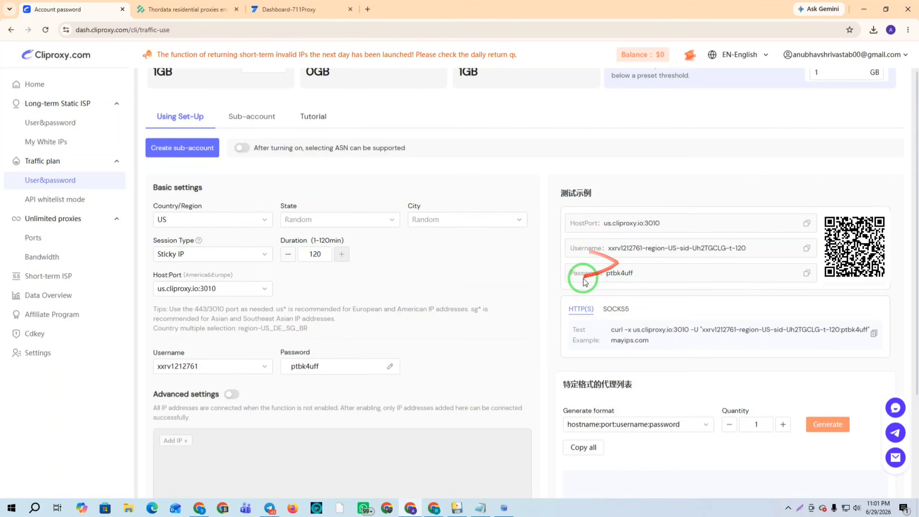
pyautogui.scroll(-3, 656, 259)
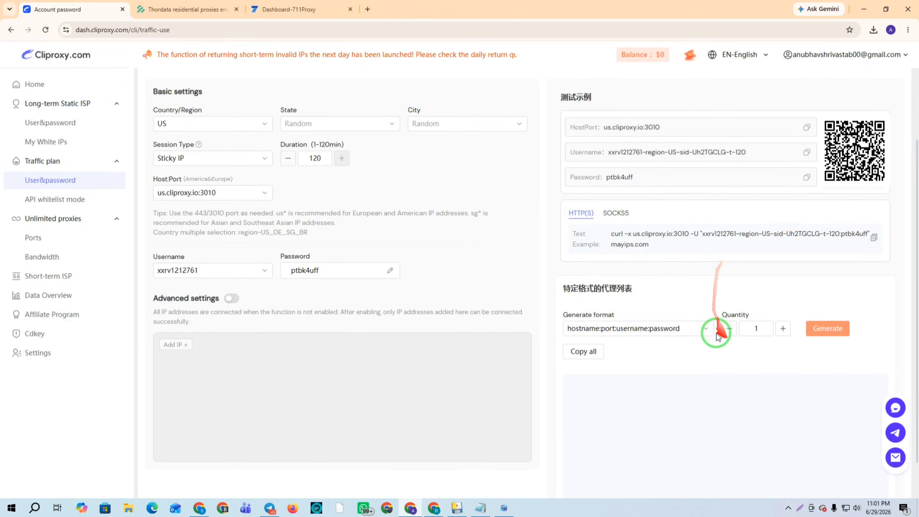
# Generate ten proxies in hostname:port:username:password format, copy the first, and switch to Mait Antidetect.
pyautogui.click(695, 330)
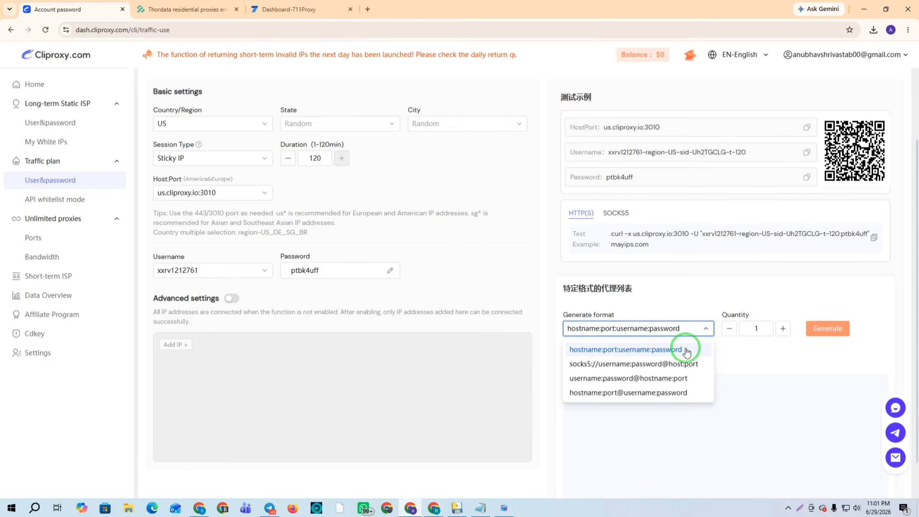
pyautogui.click(642, 350)
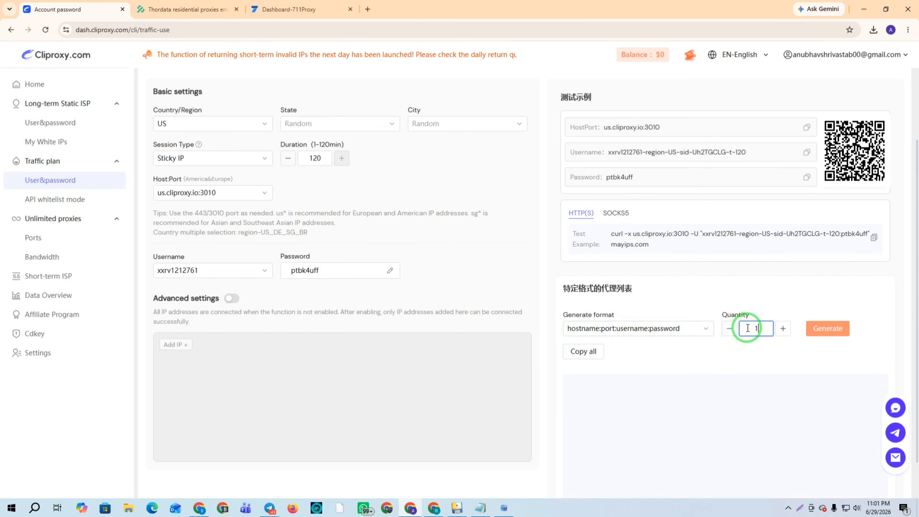
pyautogui.click(837, 334)
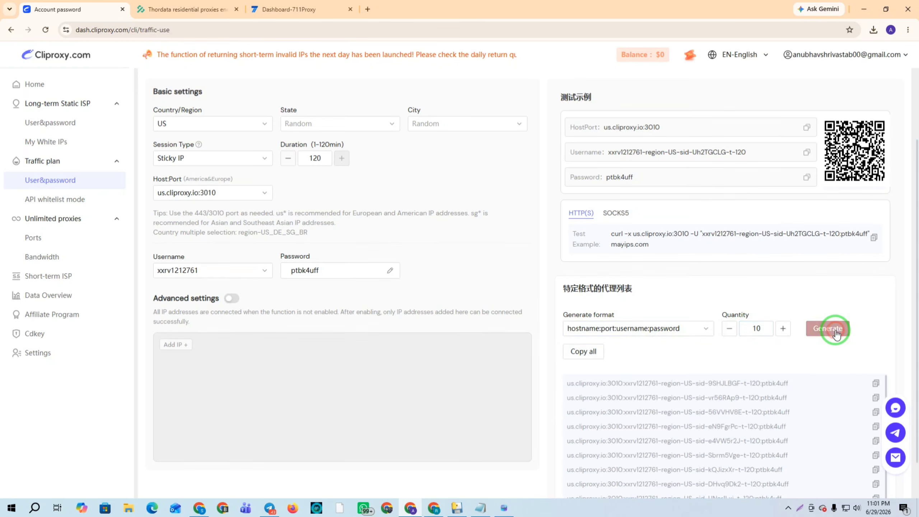
pyautogui.scroll(-1, 797, 353)
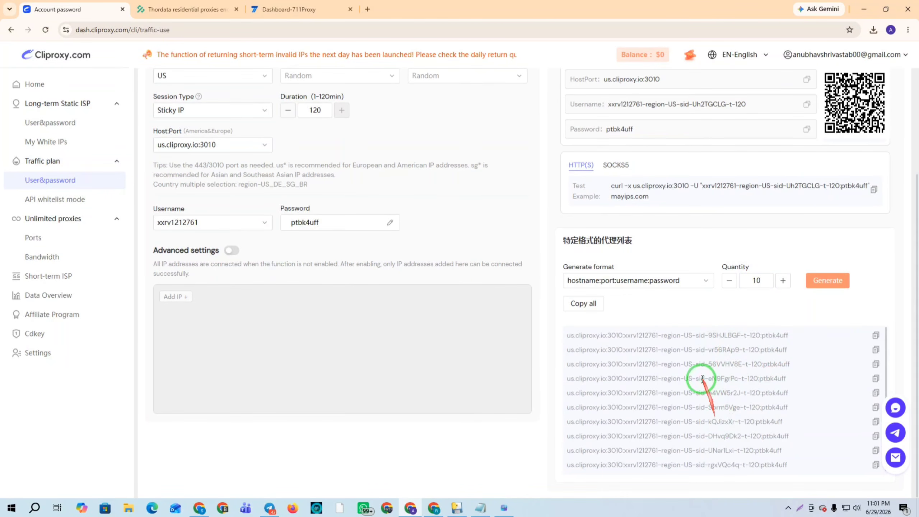
pyautogui.click(876, 335)
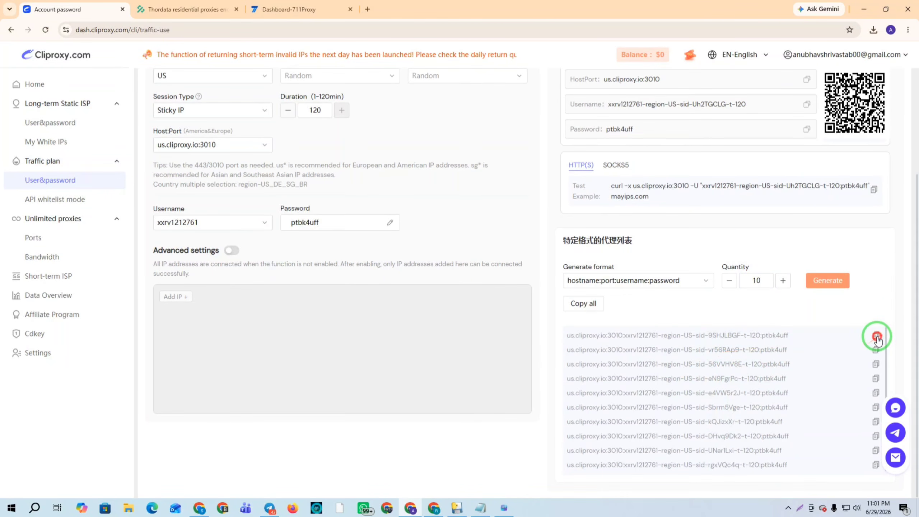
pyautogui.click(506, 507)
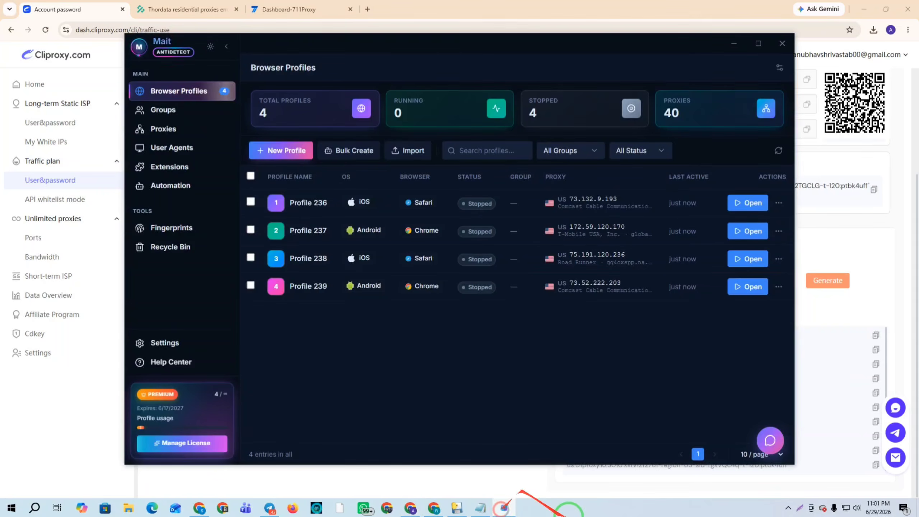
# Create iOS Profile 240 with the first copied proxy pasted into Host, checked and saved.
pyautogui.click(295, 151)
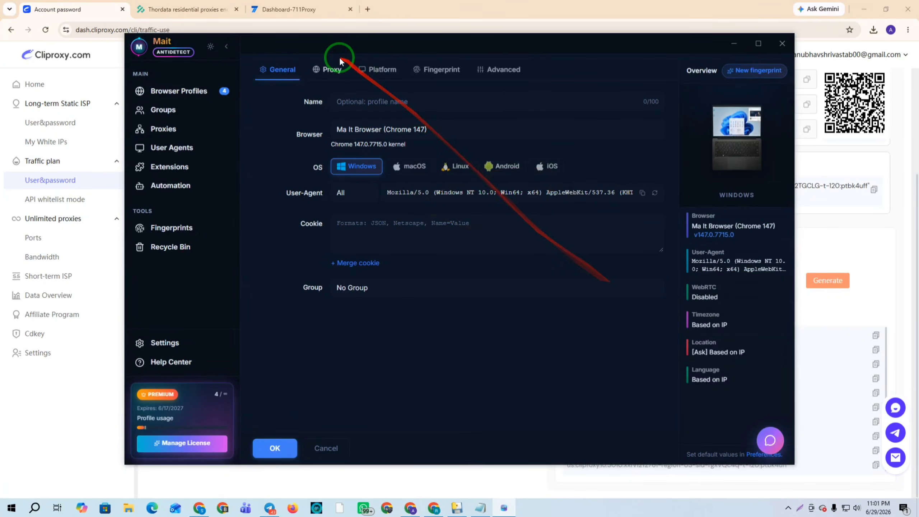
pyautogui.click(549, 166)
pyautogui.click(342, 71)
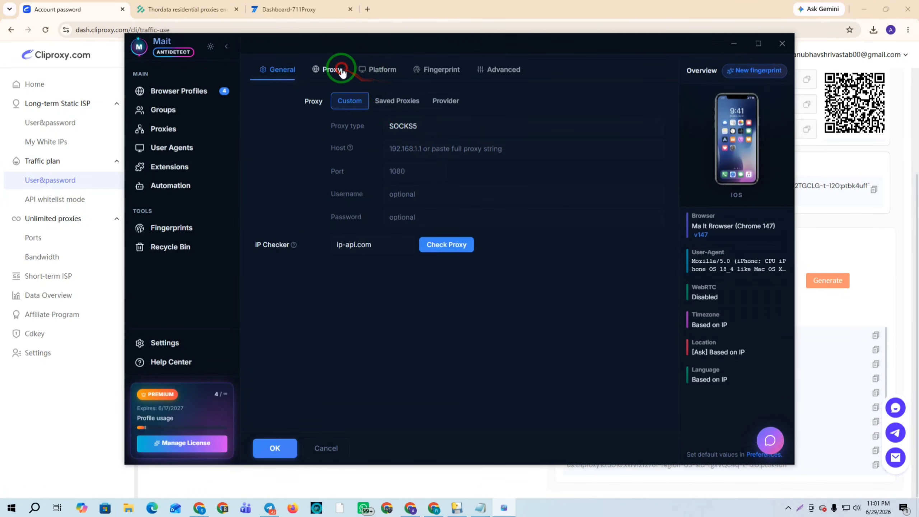
pyautogui.click(417, 148)
pyautogui.hotkey('ctrl', 'v')
pyautogui.click(454, 247)
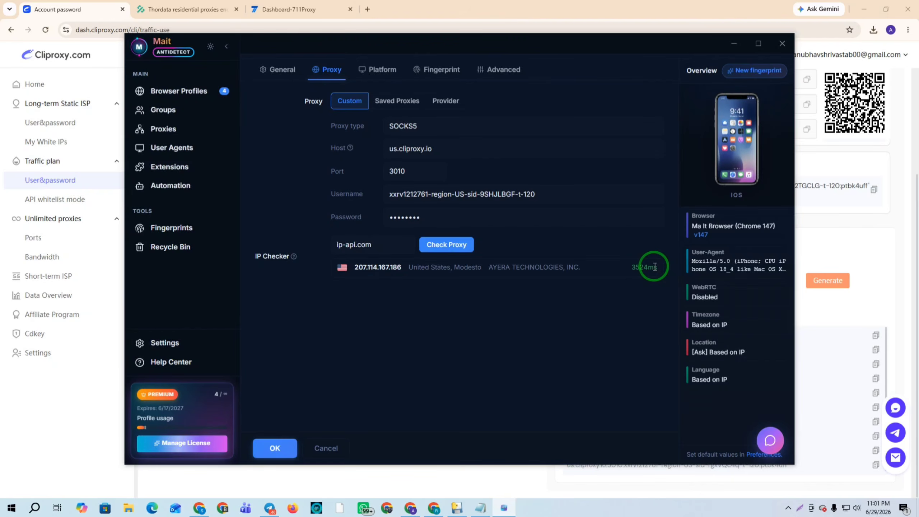
pyautogui.click(275, 447)
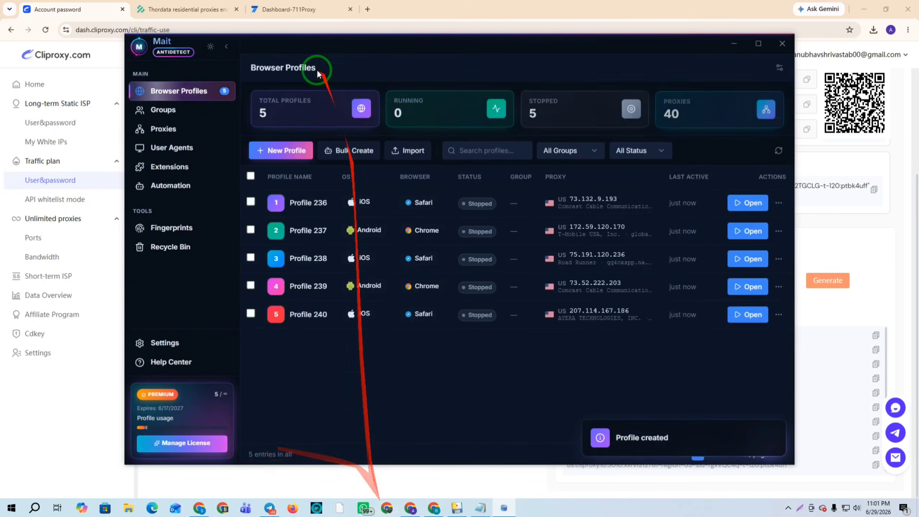
# Create Android Profile 241 using the second Cliproxy proxy, check the connection, and save it.
pyautogui.click(281, 151)
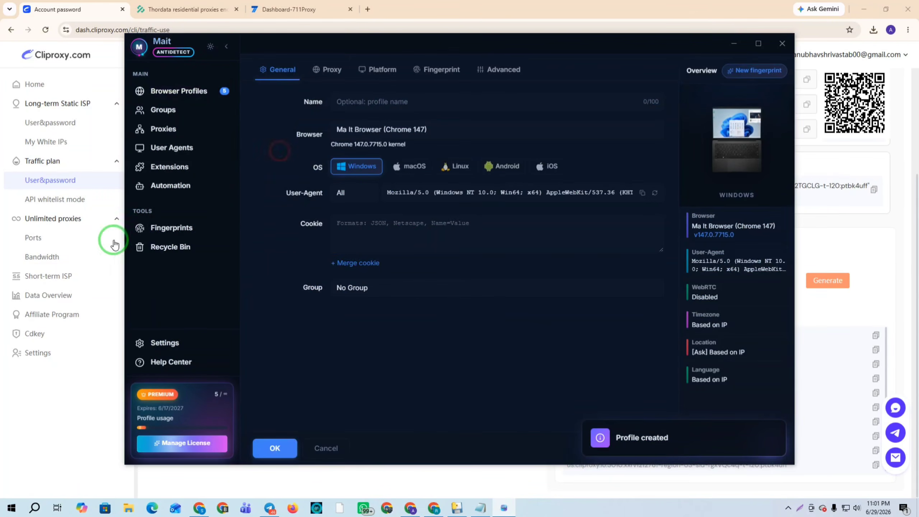
pyautogui.click(505, 167)
pyautogui.click(852, 226)
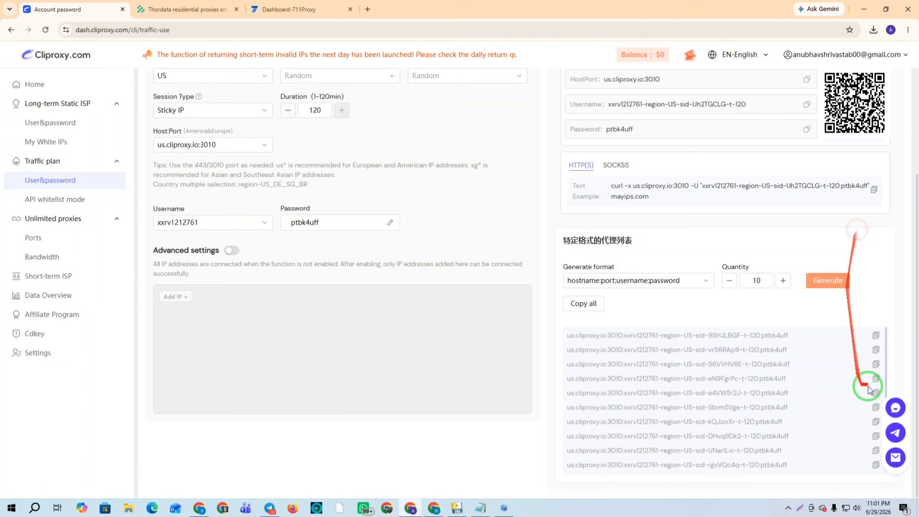
pyautogui.click(875, 350)
pyautogui.click(504, 509)
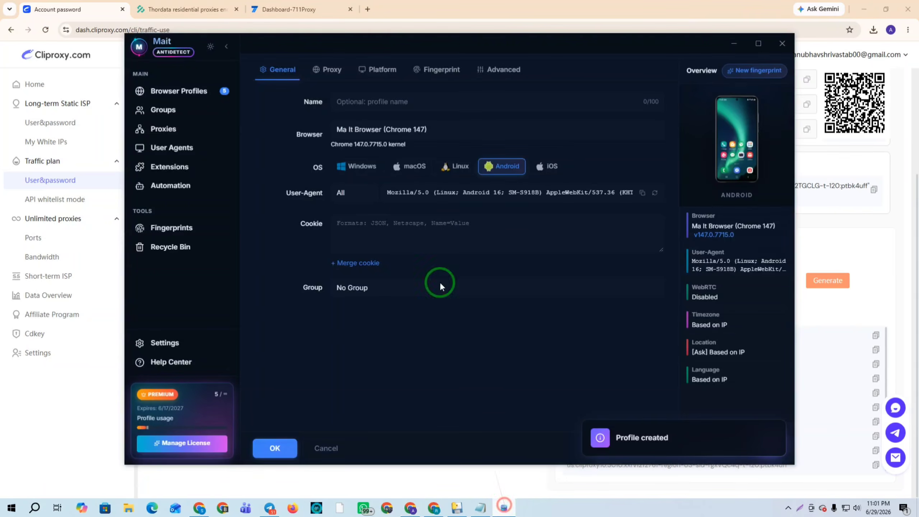
pyautogui.click(374, 231)
pyautogui.hotkey('ctrl', 'v')
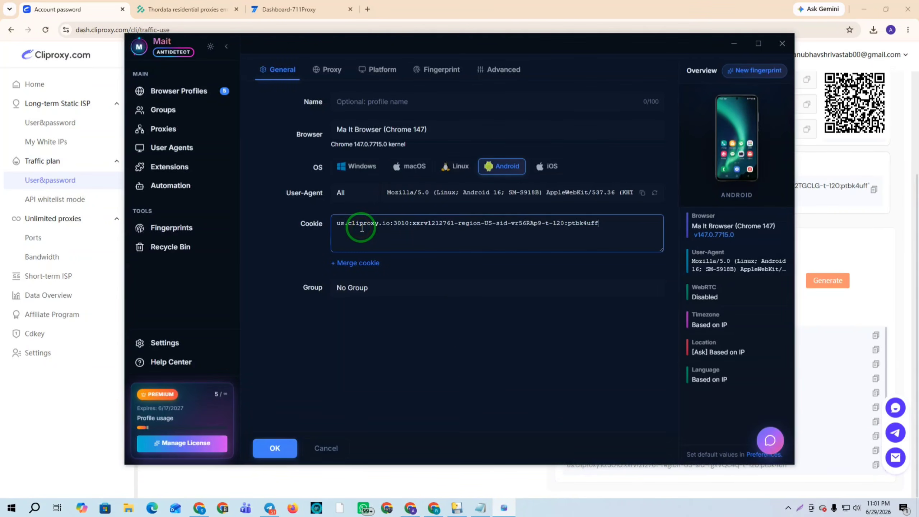
pyautogui.click(323, 69)
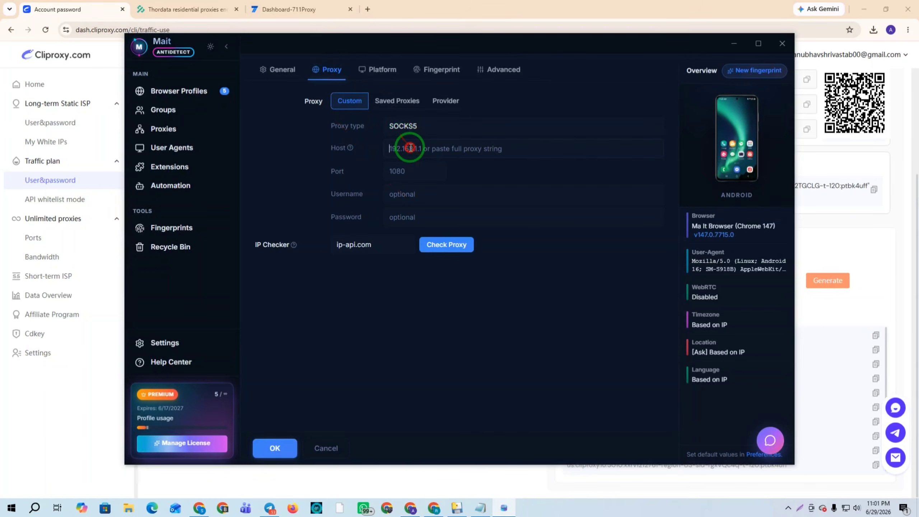
pyautogui.click(425, 147)
pyautogui.click(436, 245)
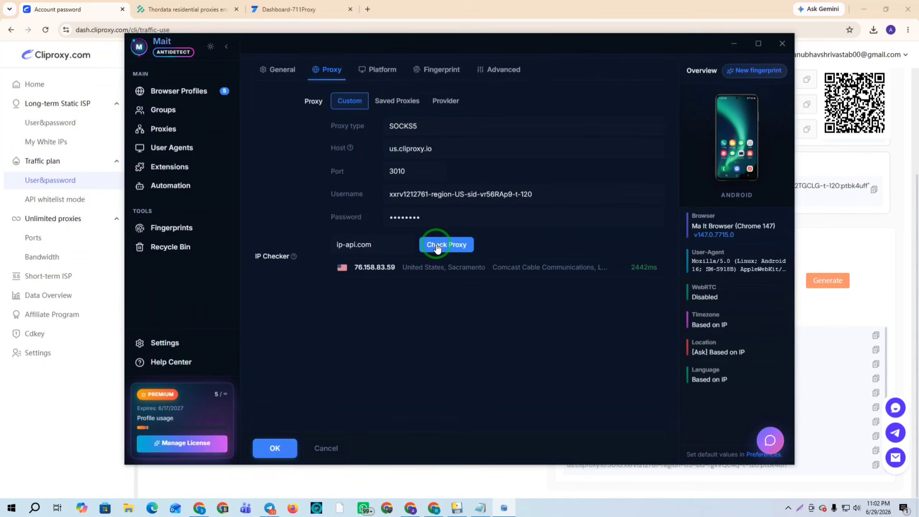
pyautogui.click(274, 446)
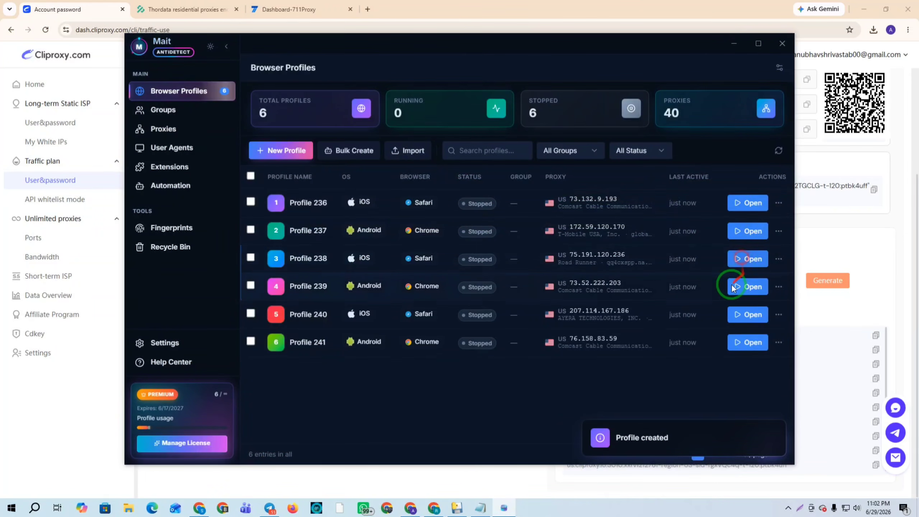
# Launch Profile 241 and move its launcher window aside.
pyautogui.click(743, 348)
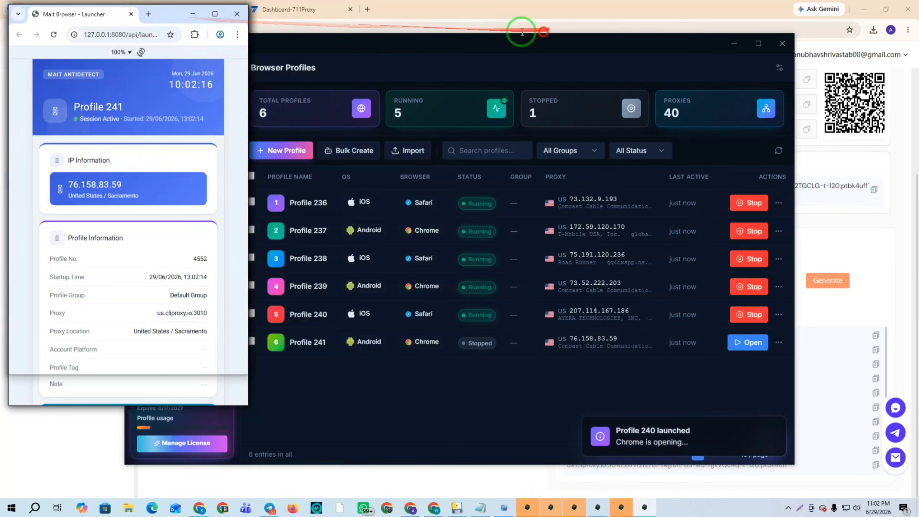
pyautogui.moveTo(208, 9); pyautogui.dragTo(648, 44)
# Load whoer.live in new tabs of the first two profile browser windows.
pyautogui.click(589, 48)
pyautogui.click(543, 73)
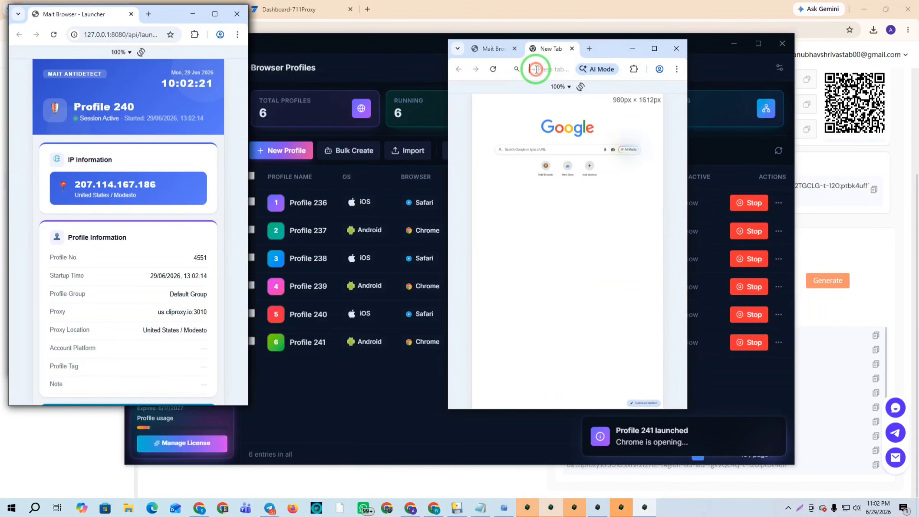
pyautogui.write('whoer')
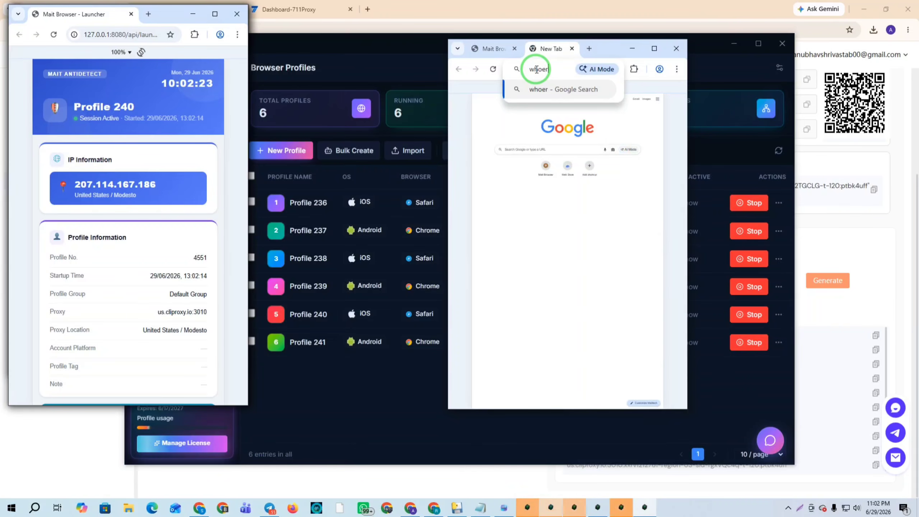
pyautogui.write('.live')
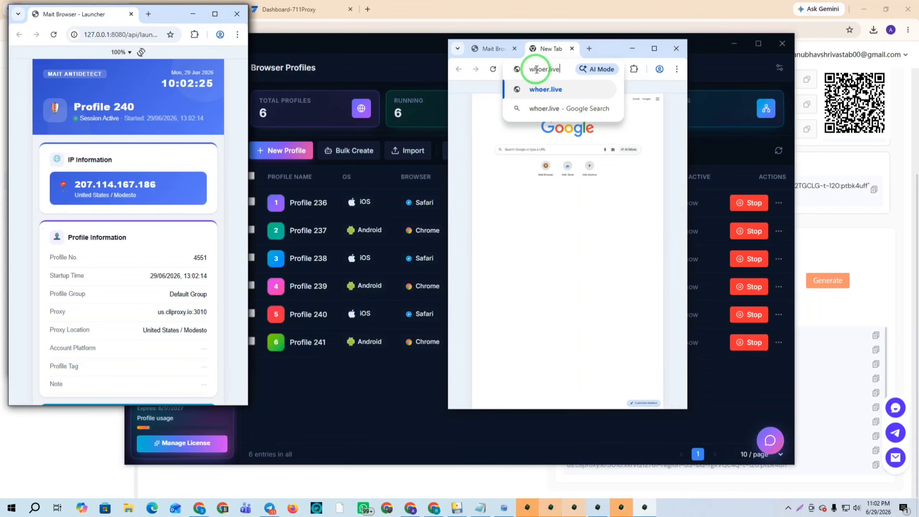
pyautogui.press('Return')
pyautogui.moveTo(597, 45); pyautogui.dragTo(792, 59)
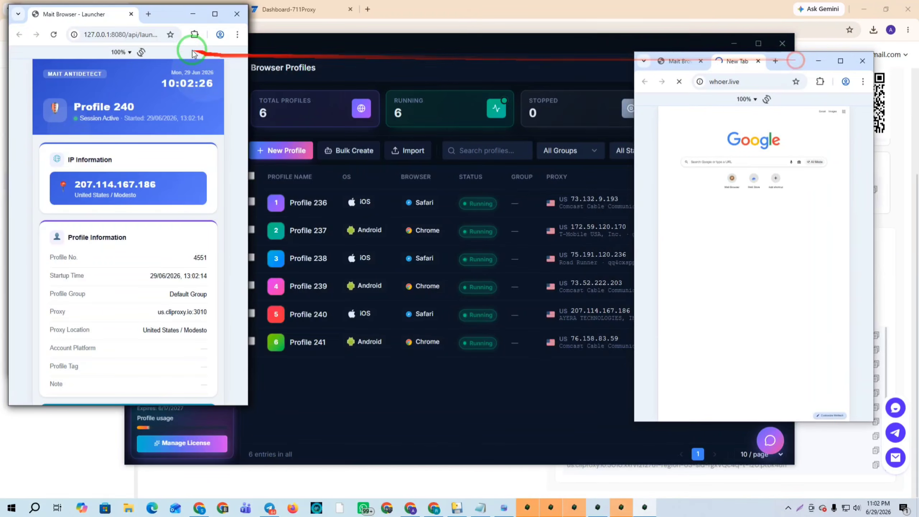
pyautogui.moveTo(171, 14); pyautogui.dragTo(529, 24)
pyautogui.click(491, 25)
pyautogui.click(480, 46)
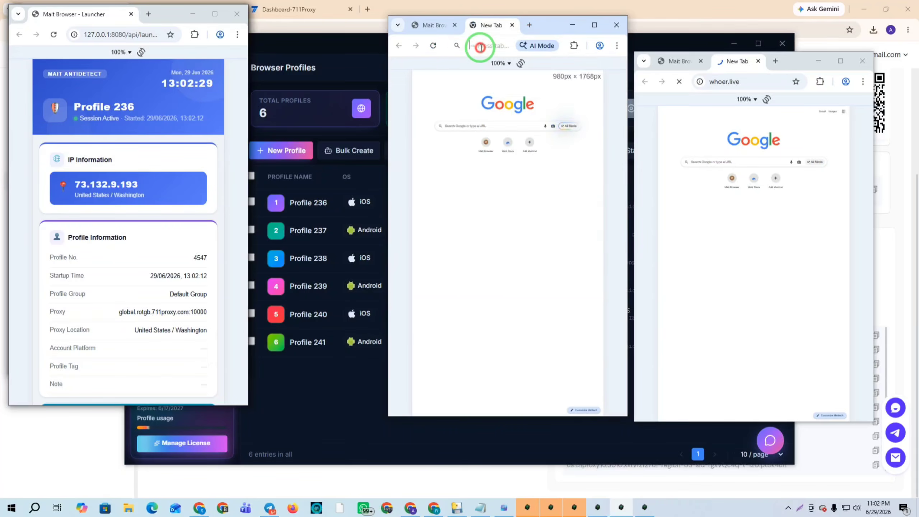
pyautogui.write('whoer')
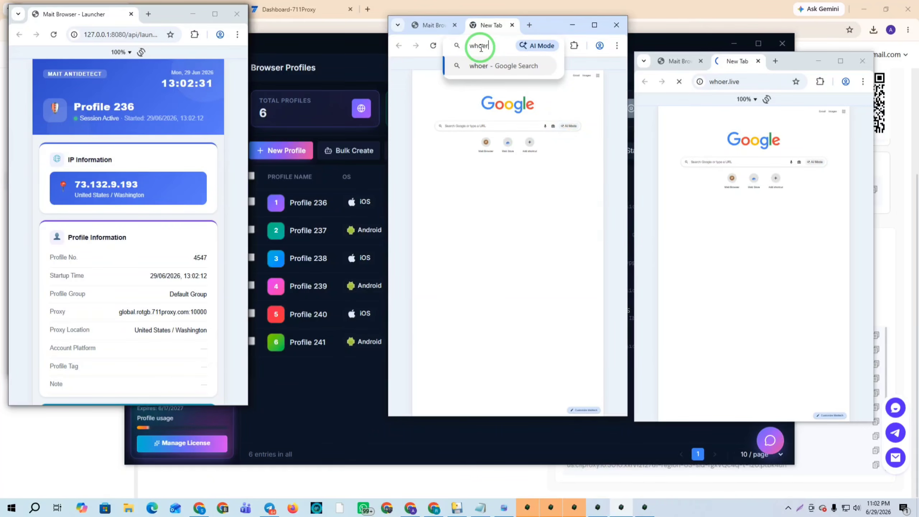
pyautogui.write('ive')
pyautogui.press('Return')
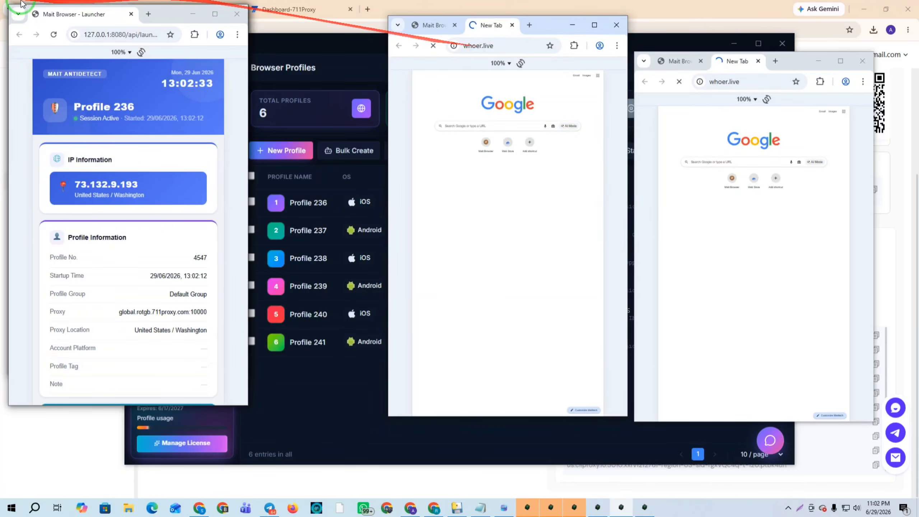
# Load whoer.live in two more profile windows, including the left launcher window.
pyautogui.click(430, 73)
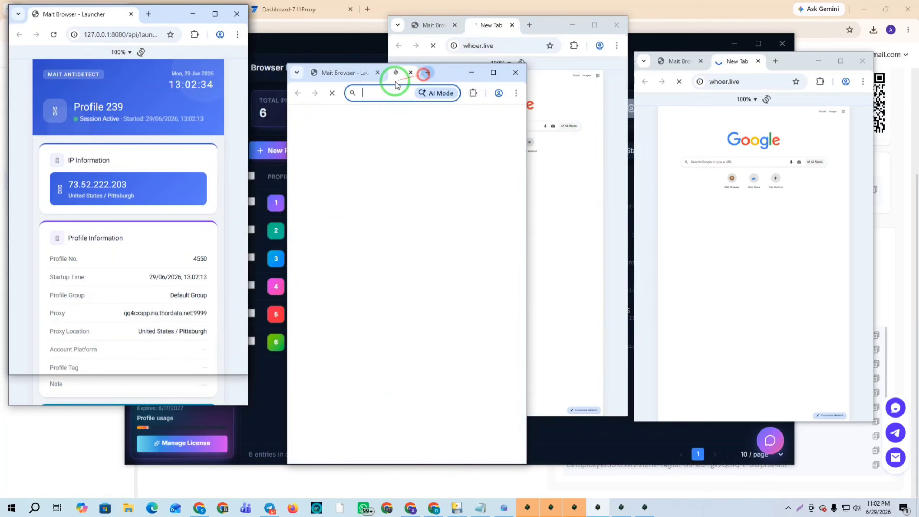
pyautogui.click(379, 93)
pyautogui.write('wh')
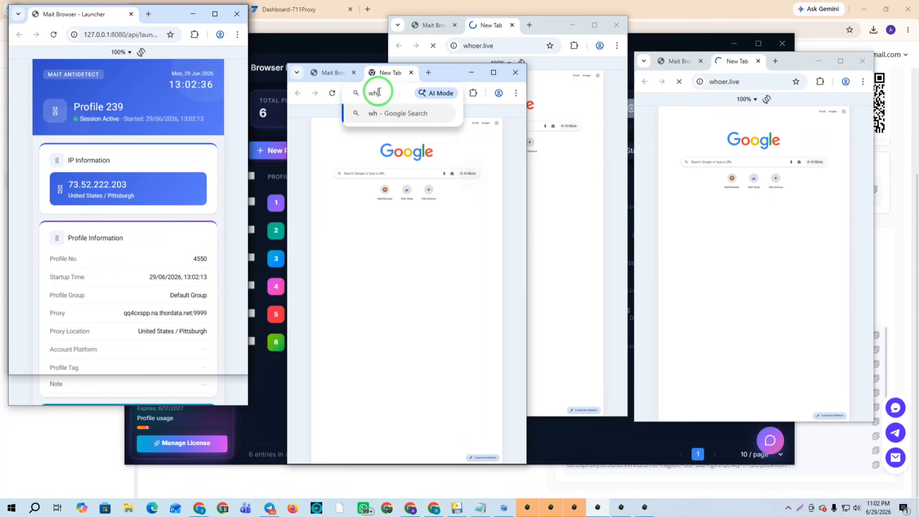
pyautogui.write('oer.live')
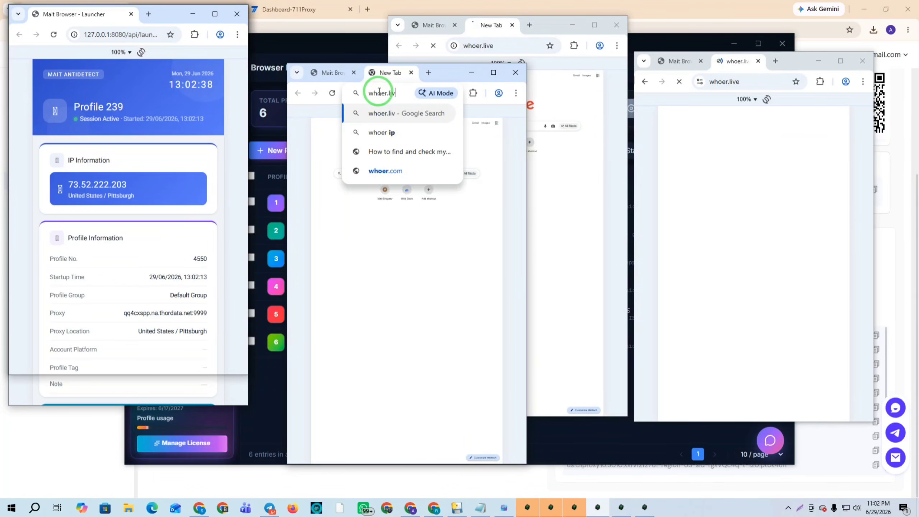
pyautogui.press('Return')
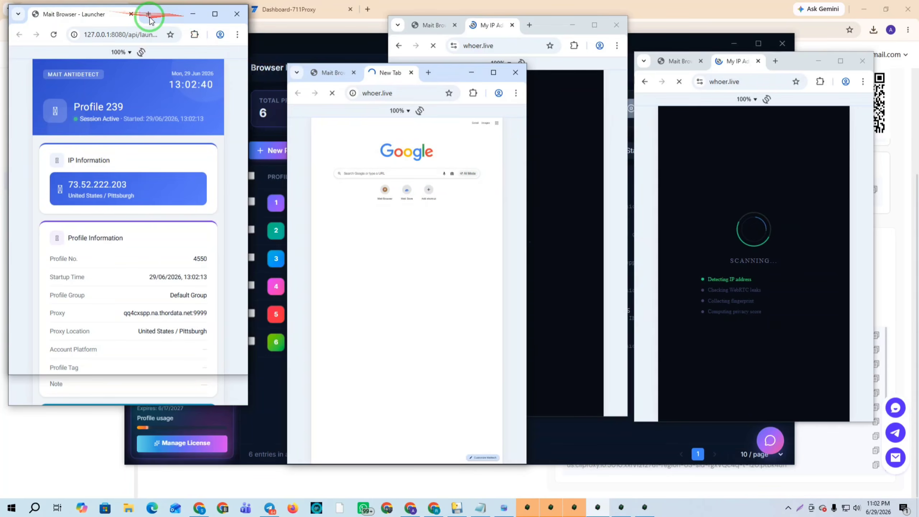
pyautogui.click(98, 35)
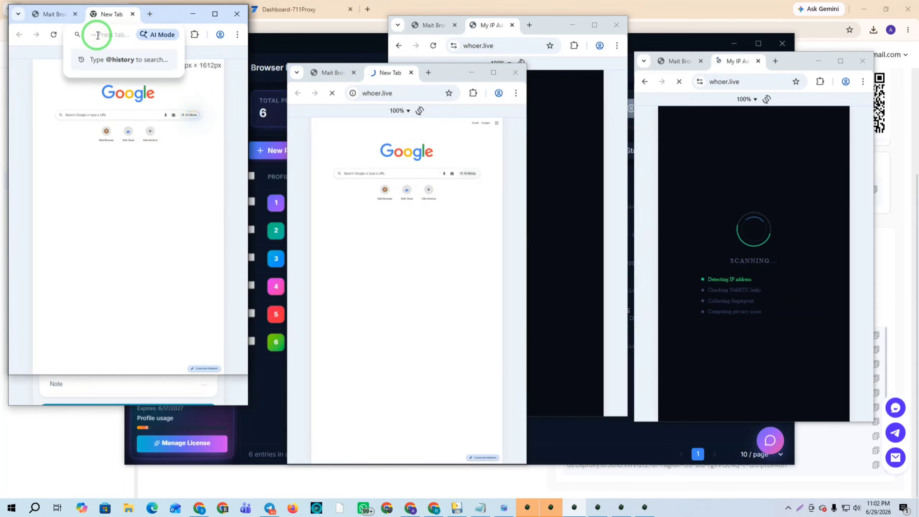
pyautogui.write('whoer')
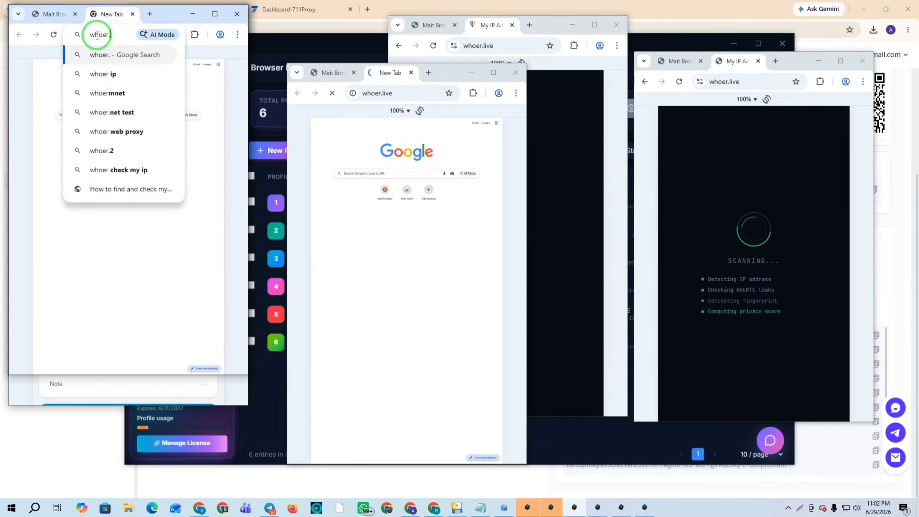
pyautogui.write('.live')
pyautogui.press('Return')
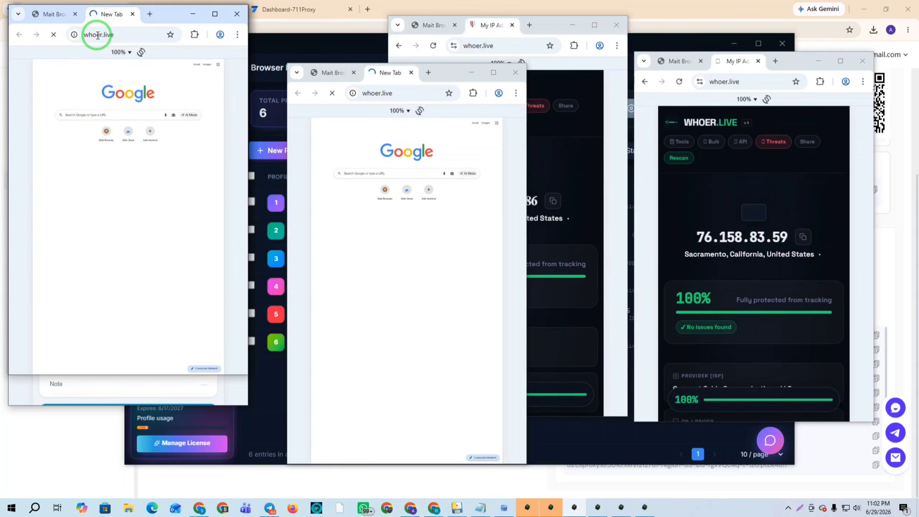
pyautogui.moveTo(183, 13); pyautogui.dragTo(513, 100)
# Load whoer.live in the Profile 238 and Profile 237 windows.
pyautogui.moveTo(165, 13); pyautogui.dragTo(334, 48)
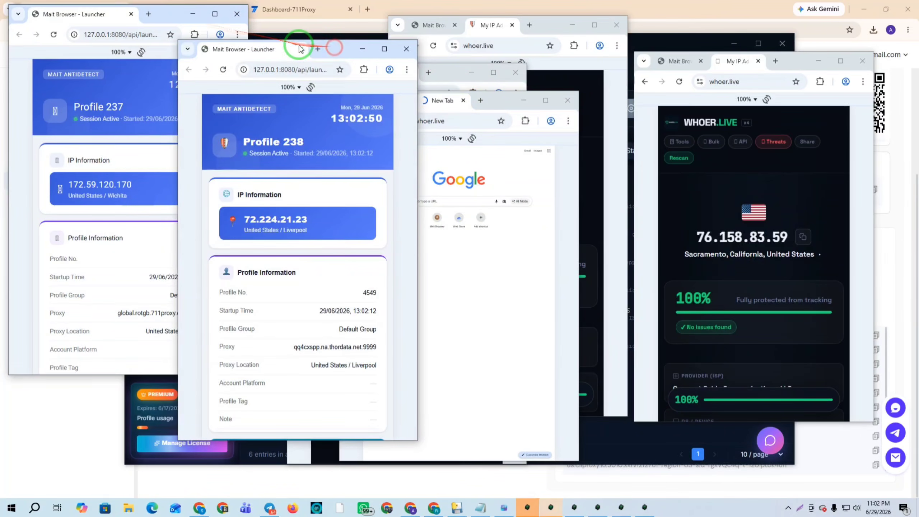
pyautogui.click(318, 49)
pyautogui.click(275, 70)
pyautogui.write('wh')
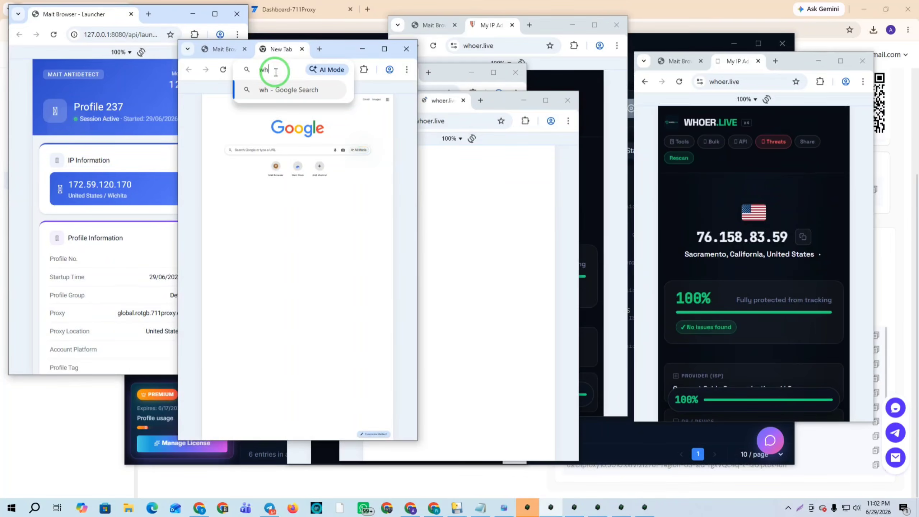
pyautogui.write('oer.li')
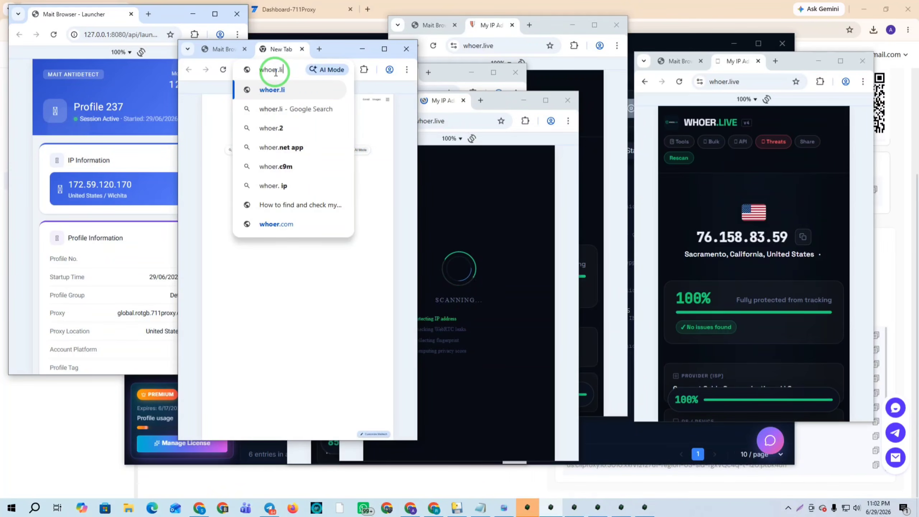
pyautogui.write('ve')
pyautogui.press('Return')
pyautogui.click(148, 14)
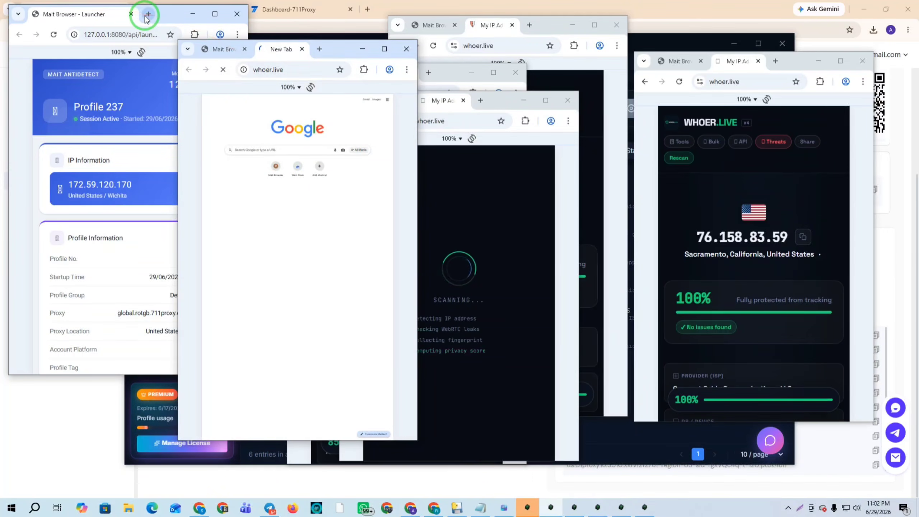
pyautogui.click(117, 34)
pyautogui.write('whop')
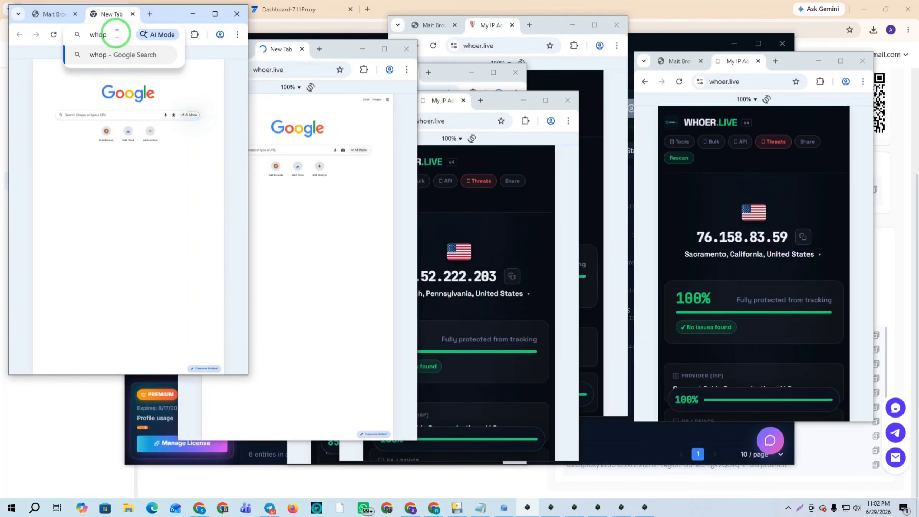
pyautogui.write('er')
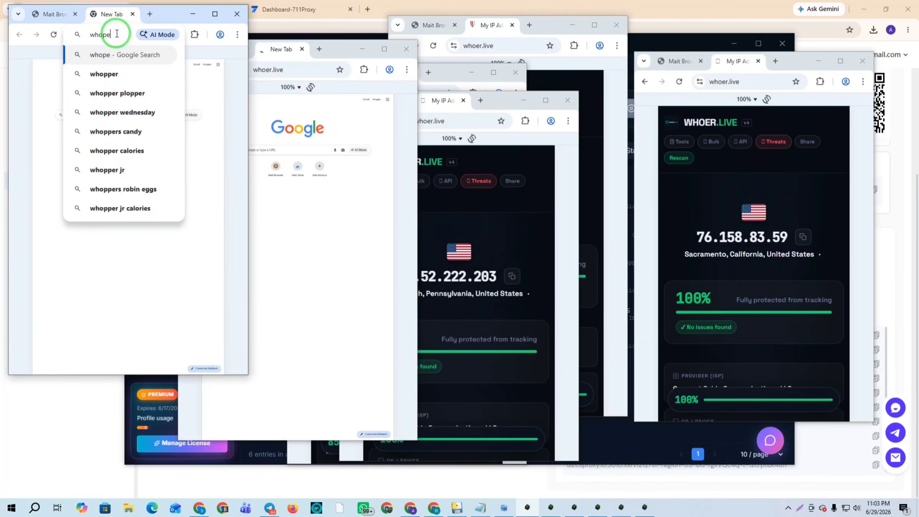
pyautogui.press('BackSpace')
pyautogui.press('BackSpace')
pyautogui.press('BackSpace')
pyautogui.press('BackSpace')
pyautogui.press('BackSpace')
pyautogui.press('BackSpace')
pyautogui.write('whoer')
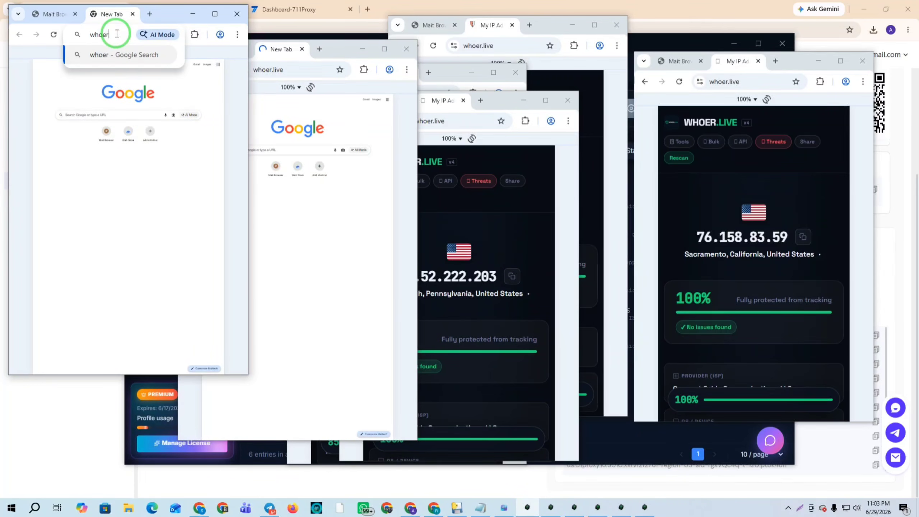
pyautogui.write('.liv')
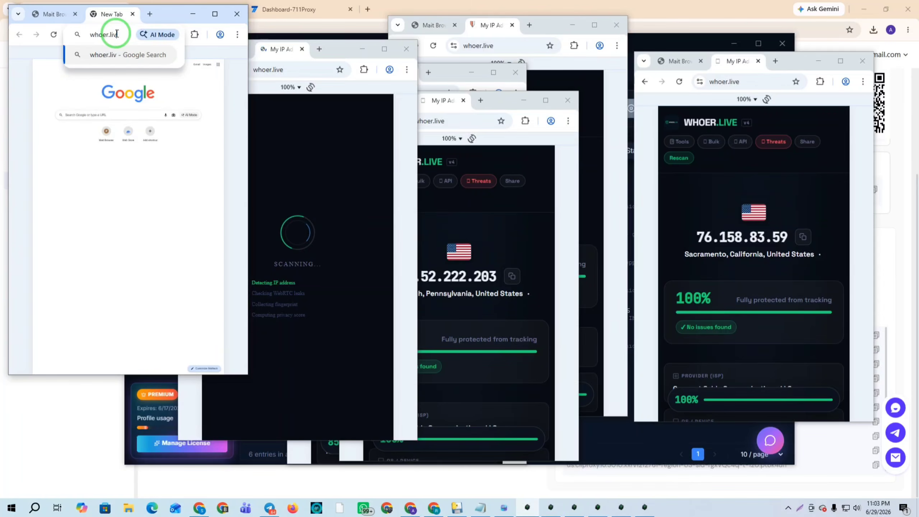
pyautogui.write('bee')
pyautogui.press('Return')
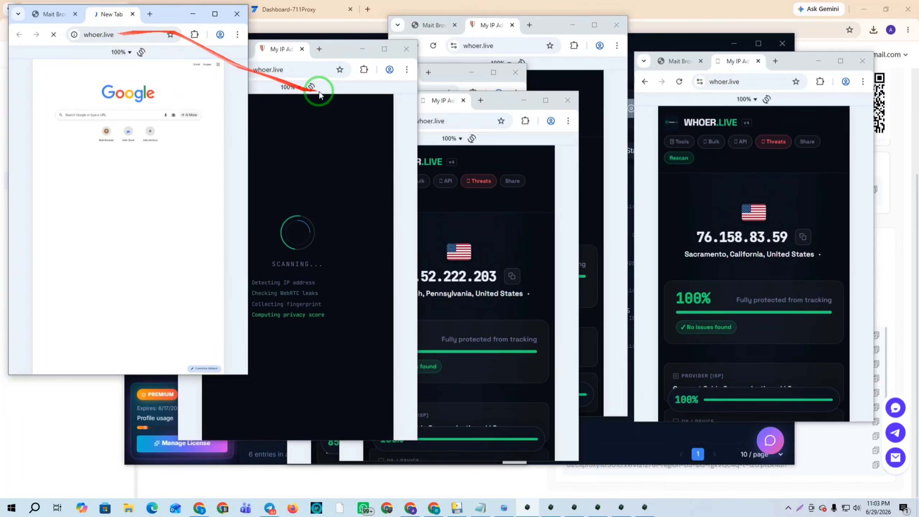
pyautogui.moveTo(328, 54); pyautogui.dragTo(283, 33)
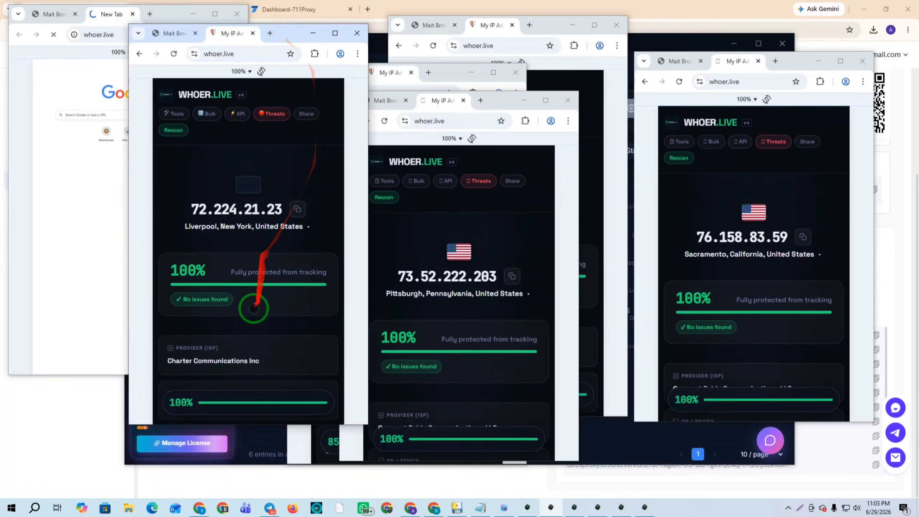
# Scroll through the whoer.live results, including Profile 237's, checking each shows a United States IP.
pyautogui.scroll(-10, 253, 309)
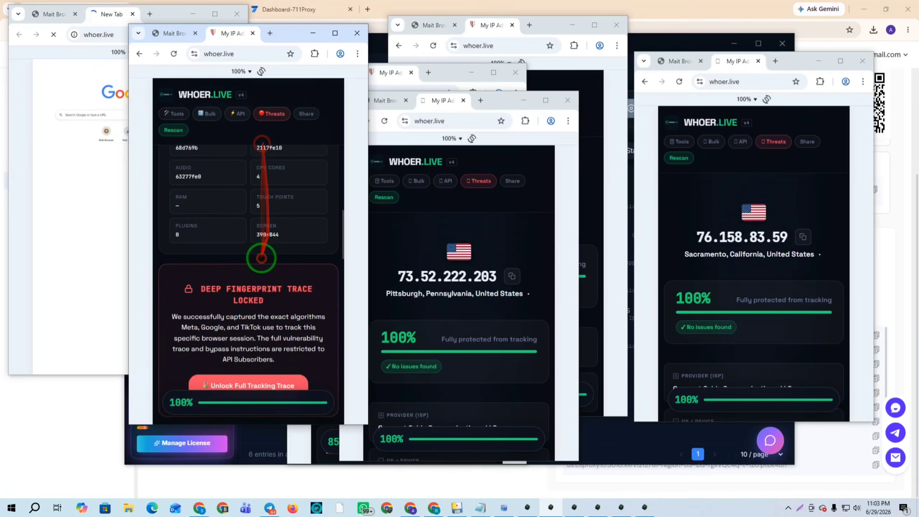
pyautogui.scroll(-15, 262, 258)
pyautogui.scroll(4, 275, 254)
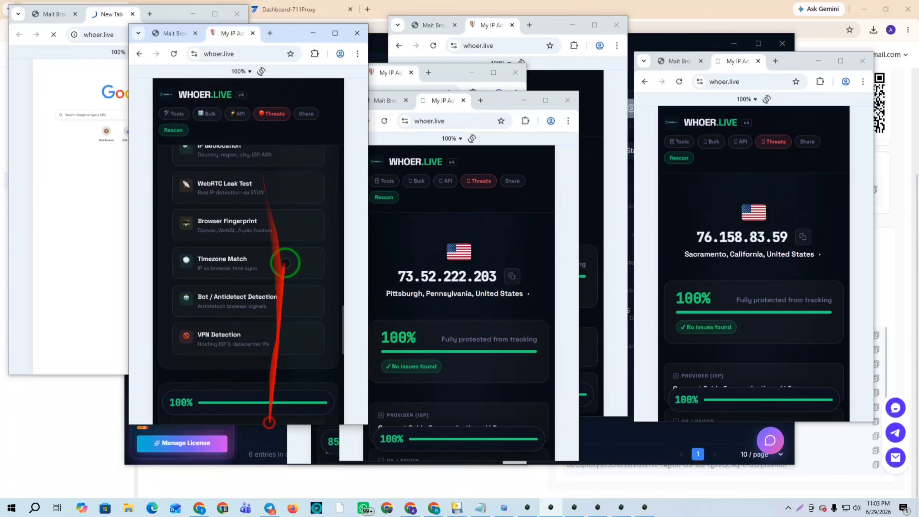
pyautogui.scroll(12, 285, 262)
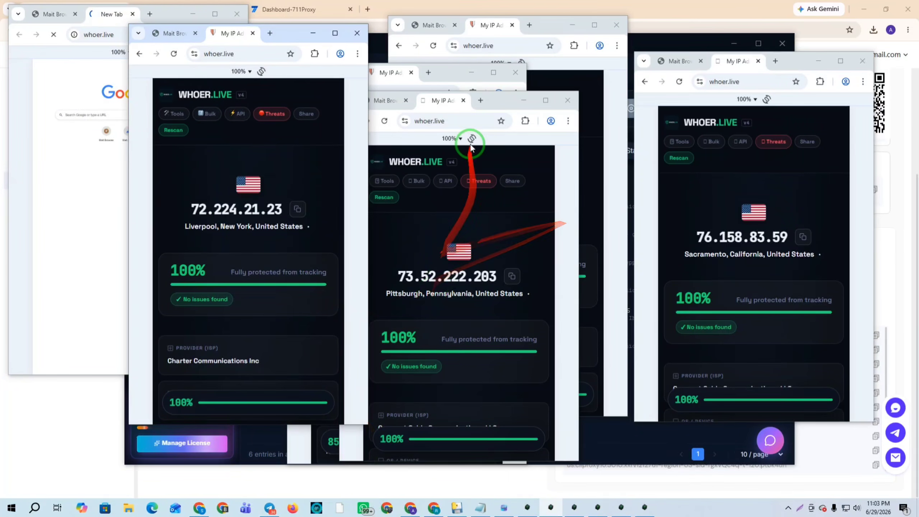
pyautogui.click(162, 13)
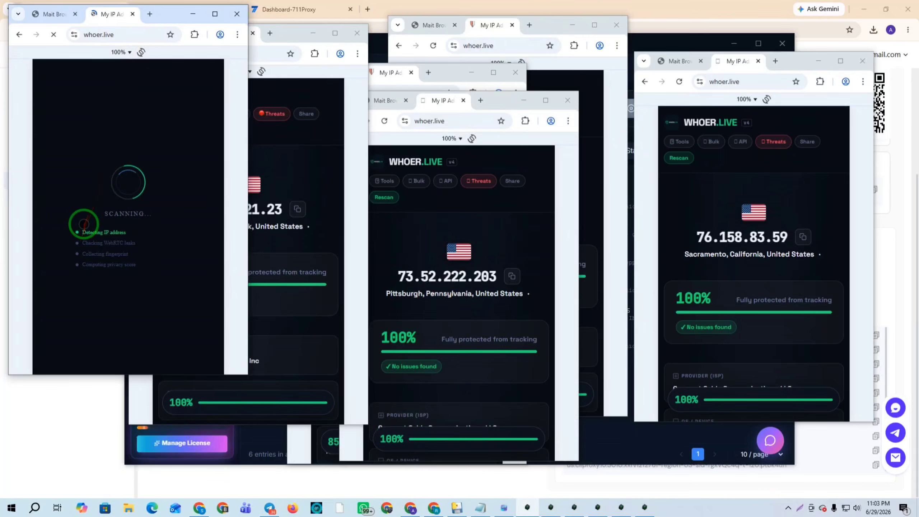
pyautogui.scroll(-5, 764, 202)
pyautogui.scroll(5, 773, 290)
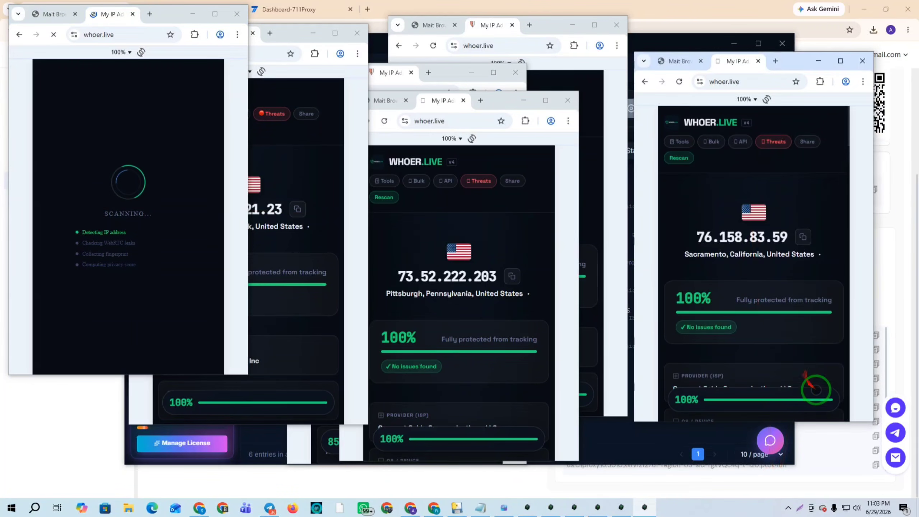
# Minimize the proxy dashboard and arrange the whoer.live result windows side by side.
pyautogui.moveTo(793, 60); pyautogui.dragTo(833, 115)
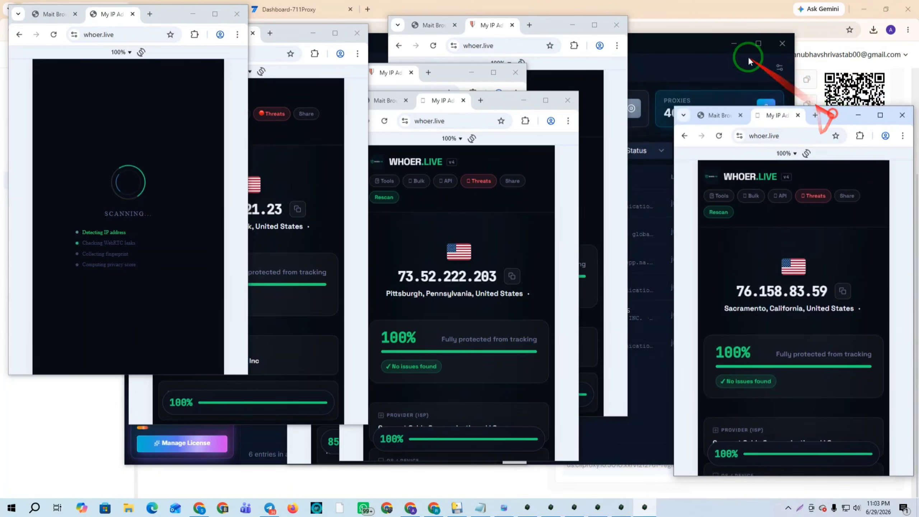
pyautogui.moveTo(687, 47)
pyautogui.mouseDown()
pyautogui.moveTo(728, 59)
pyautogui.moveTo(686, 49)
pyautogui.mouseUp()
pyautogui.click(737, 47)
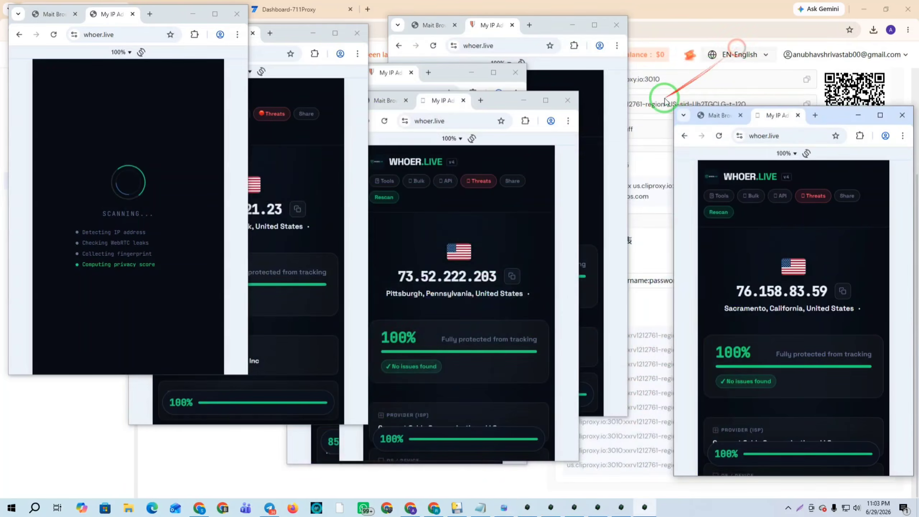
pyautogui.moveTo(549, 30); pyautogui.dragTo(800, 71)
pyautogui.moveTo(500, 98); pyautogui.dragTo(717, 82)
pyautogui.moveTo(455, 87); pyautogui.dragTo(610, 95)
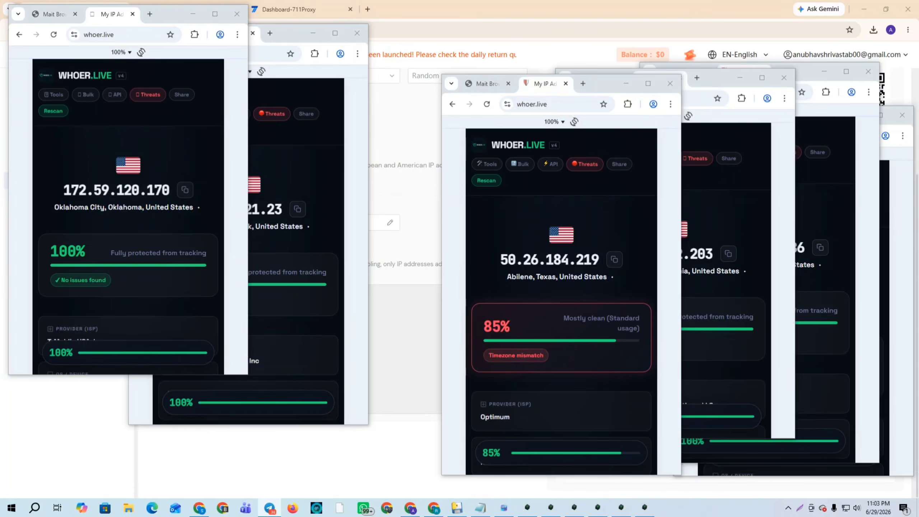
pyautogui.moveTo(918, 27); pyautogui.dragTo(521, 27)
pyautogui.click(687, 26)
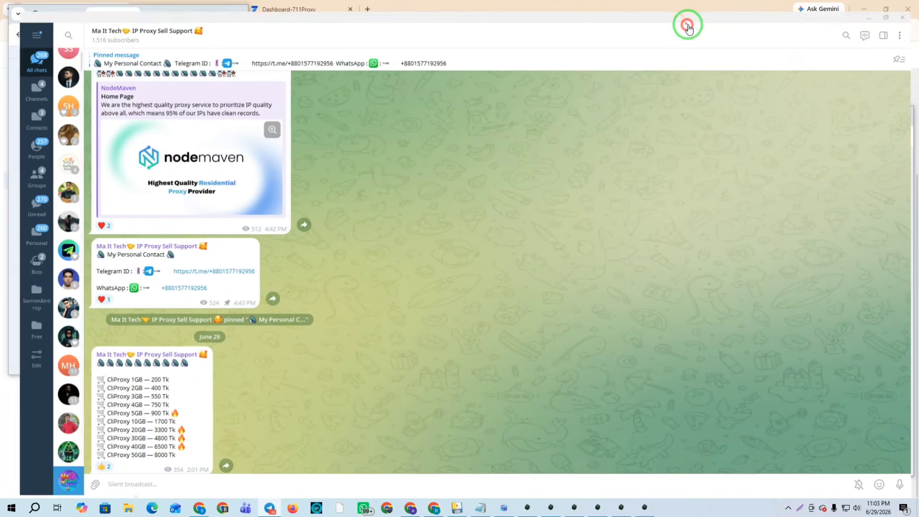
pyautogui.scroll(-2, 319, 240)
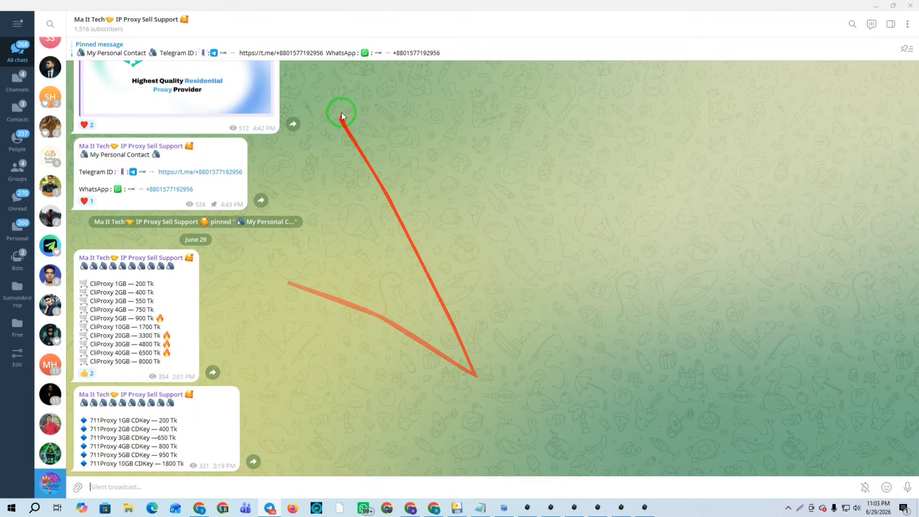
pyautogui.click(286, 49)
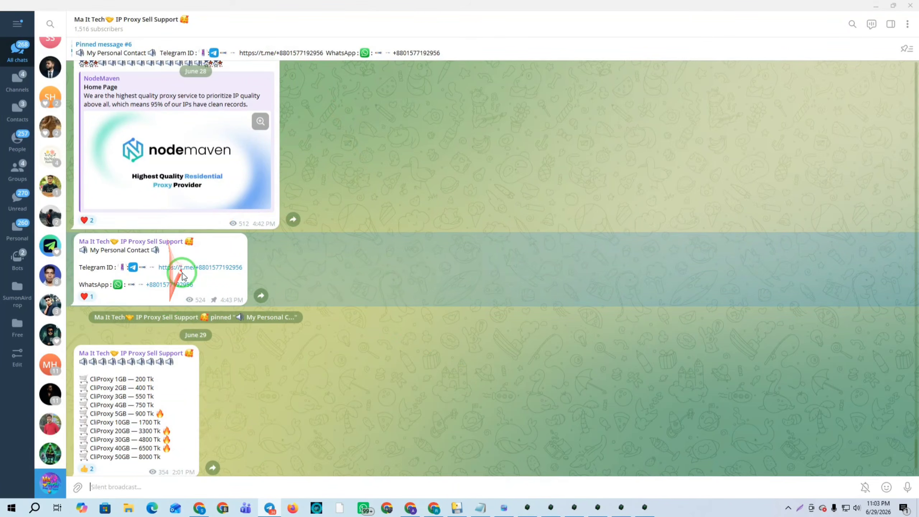
pyautogui.click(876, 6)
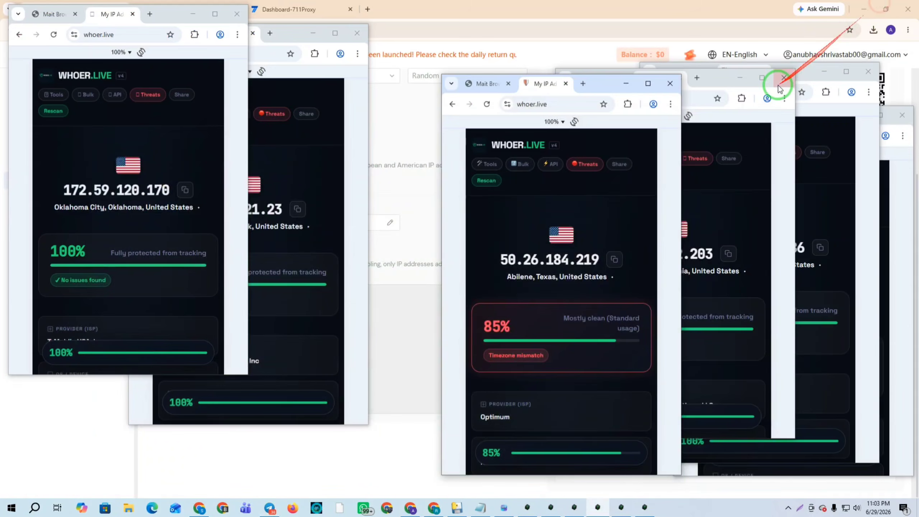